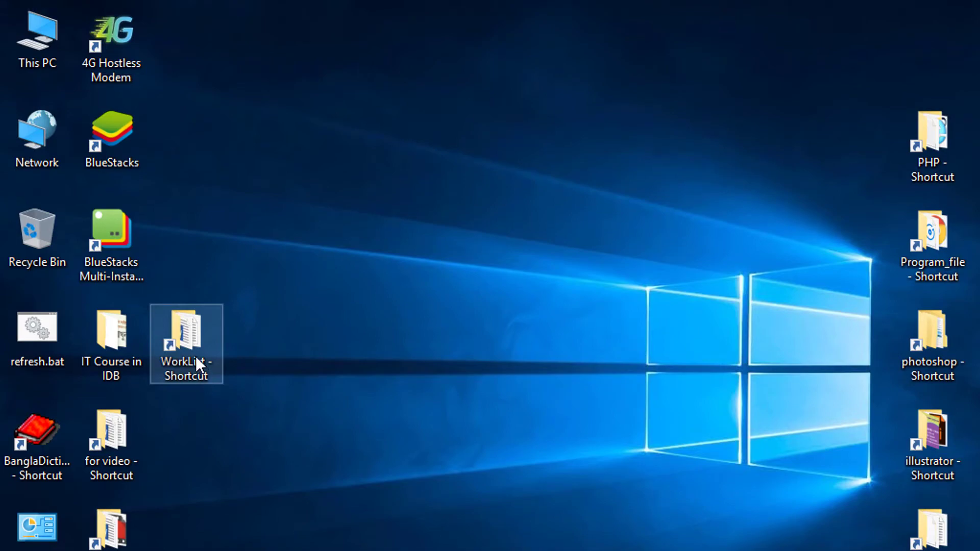
Open Work list.docx from the WorkList folder in File Explorer
{"action": "double_click", "coordinate": [190, 347]}
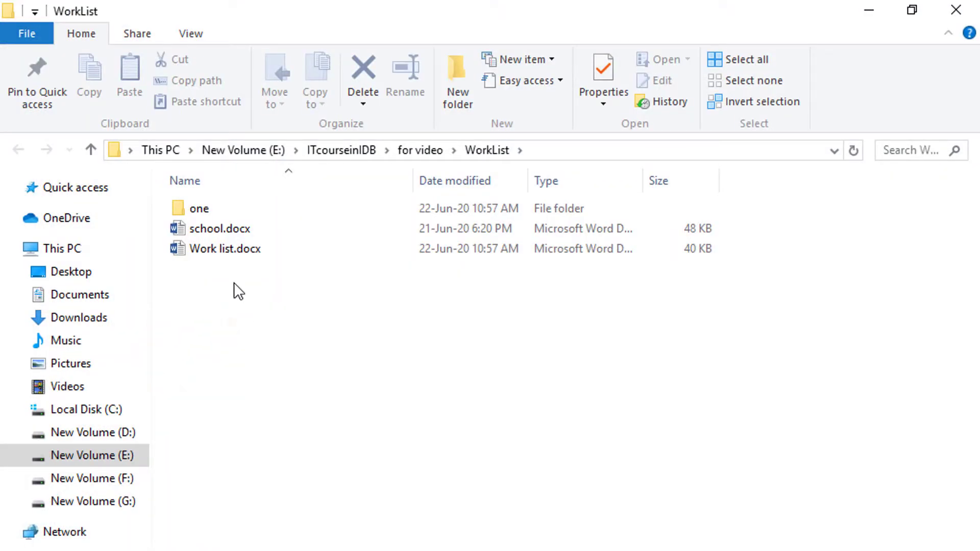
{"action": "double_click", "coordinate": [222, 249]}
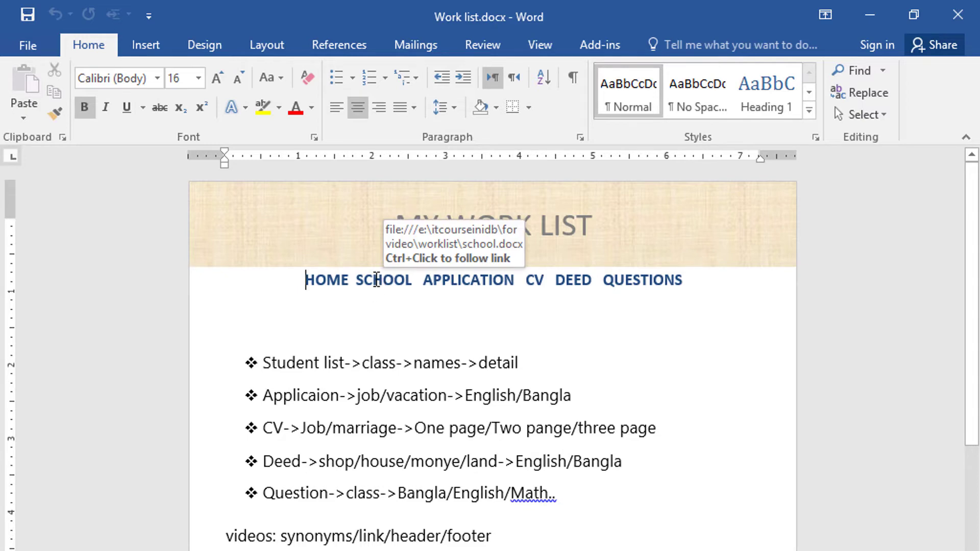
Follow the SCHOOL link from the work list to the school page
{"action": "left_click", "coordinate": [376, 279], "text": "ctrl"}
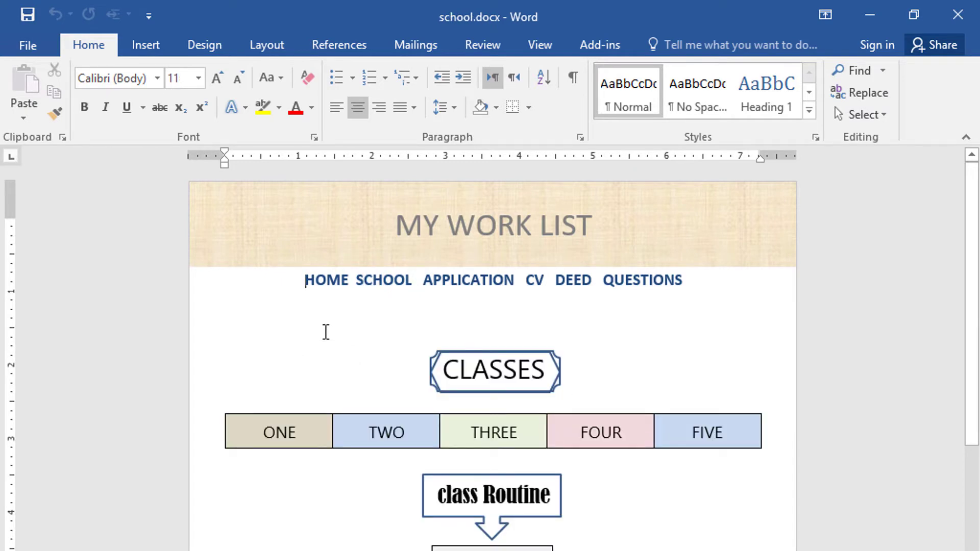
{"action": "left_click", "coordinate": [550, 370]}
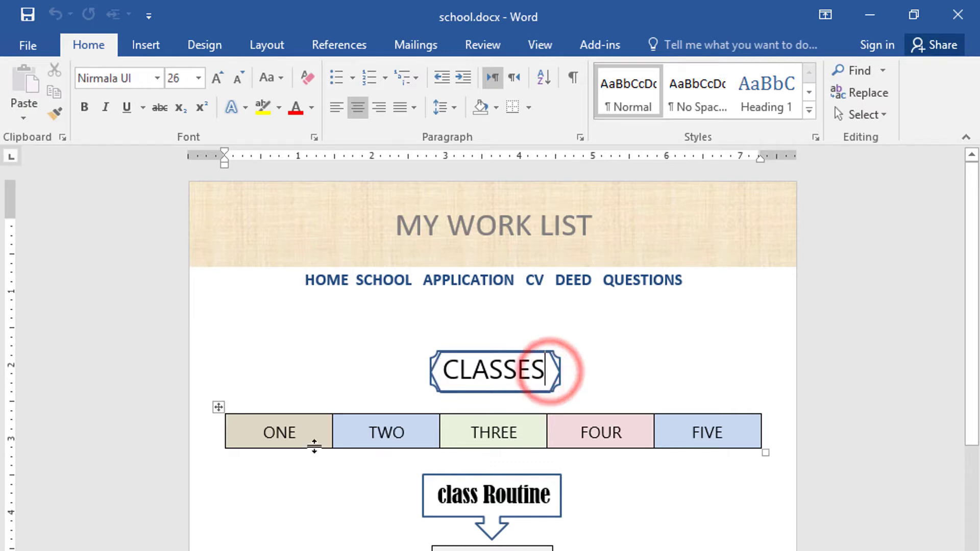
{"action": "scroll", "coordinate": [726, 433], "scroll_direction": "down", "scroll_amount": 3}
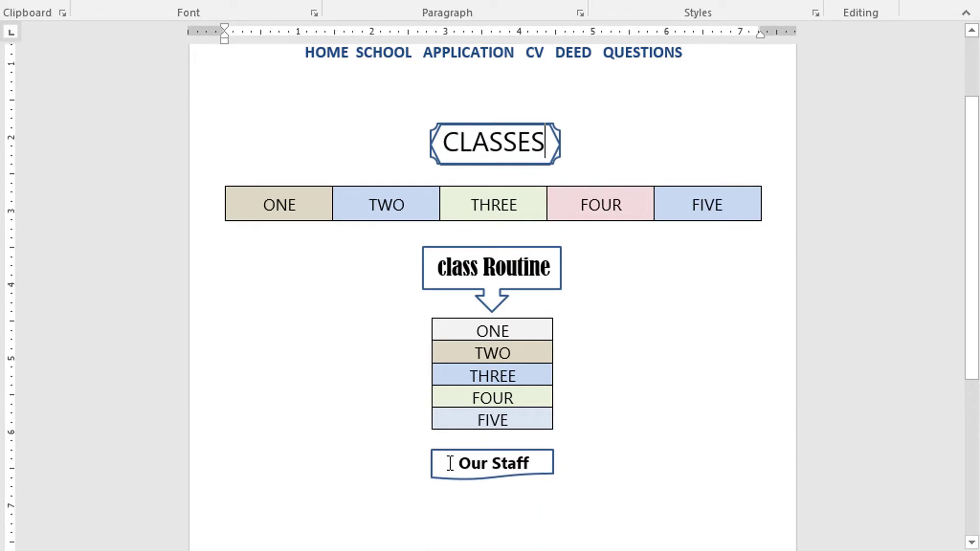
{"action": "scroll", "coordinate": [571, 462], "scroll_direction": "up", "scroll_amount": 2}
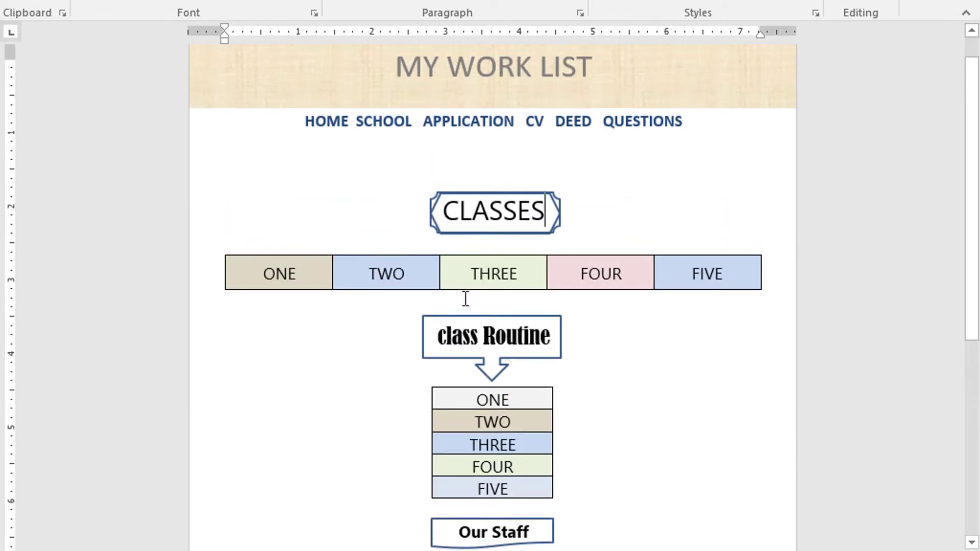
{"action": "scroll", "coordinate": [319, 214], "scroll_direction": "up", "scroll_amount": 1}
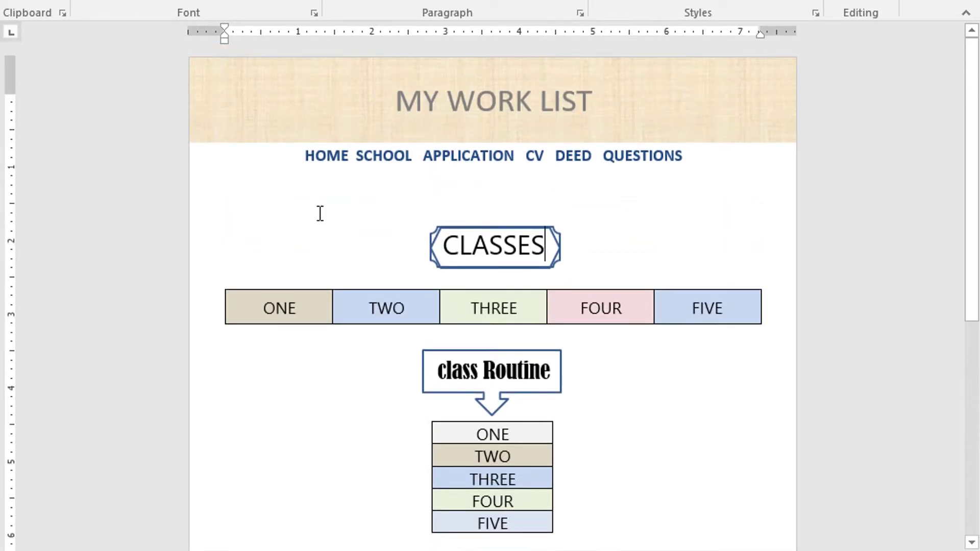
Follow the ONE link in the classes row to the Class One attendance sheet
{"action": "left_click", "coordinate": [282, 308], "text": "ctrl"}
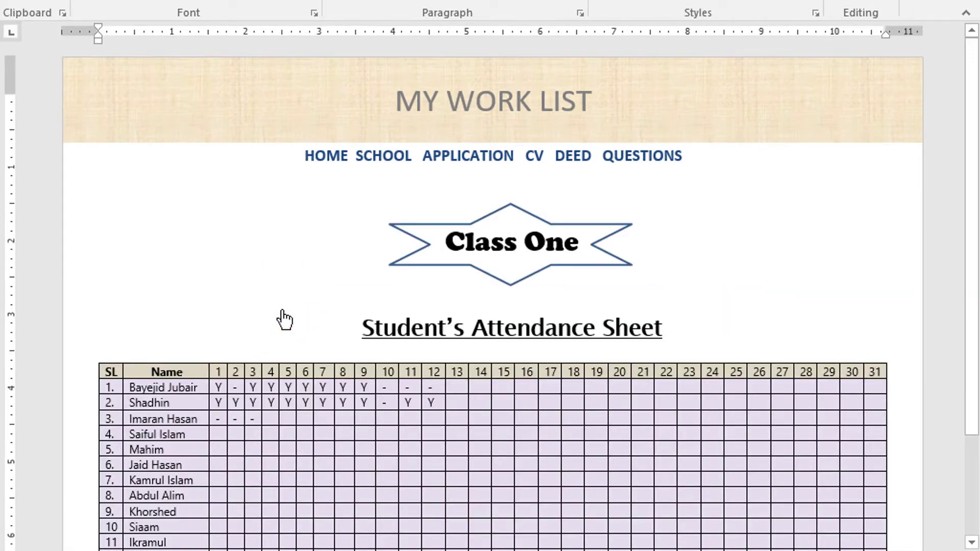
{"action": "scroll", "coordinate": [568, 148], "scroll_direction": "down", "scroll_amount": 1}
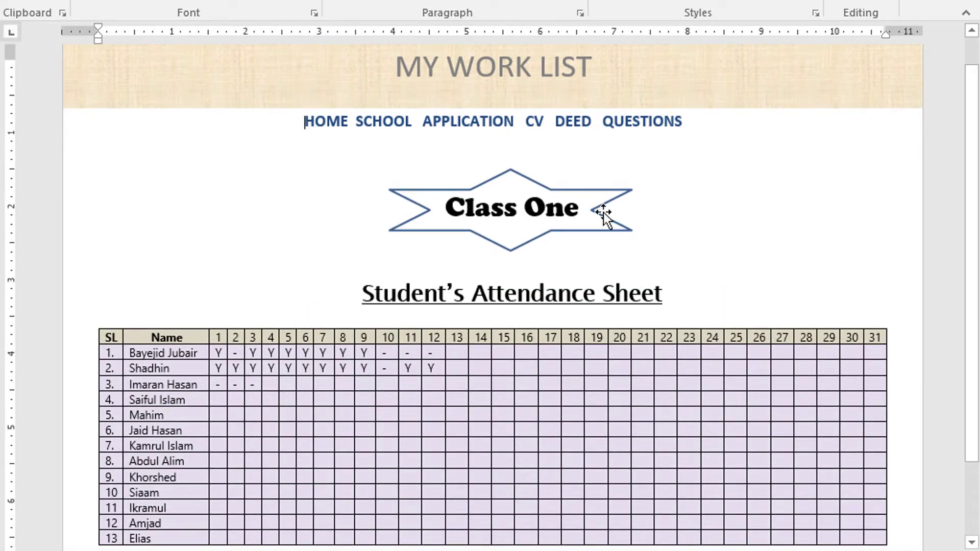
{"action": "scroll", "coordinate": [488, 323], "scroll_direction": "down", "scroll_amount": 1}
{"action": "scroll", "coordinate": [378, 243], "scroll_direction": "down", "scroll_amount": 1}
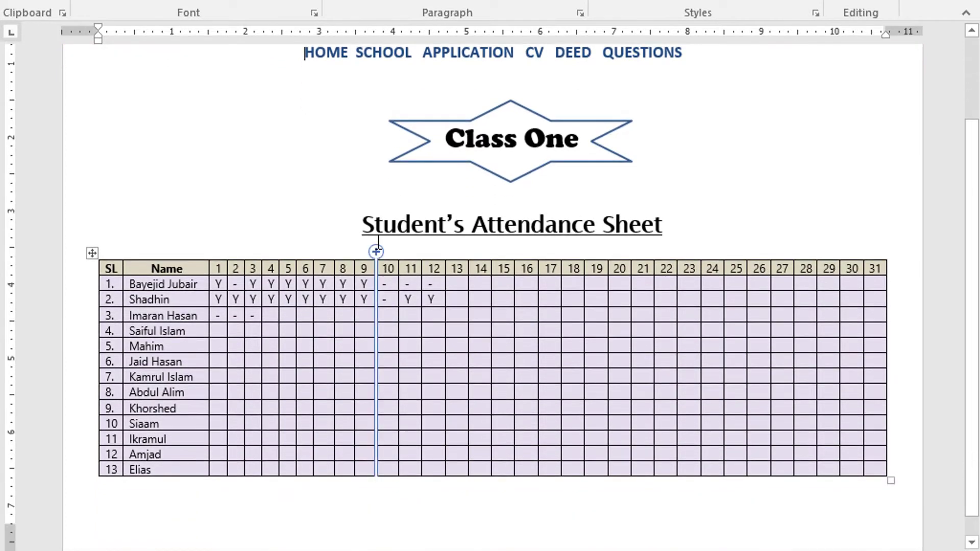
{"action": "left_click", "coordinate": [683, 225]}
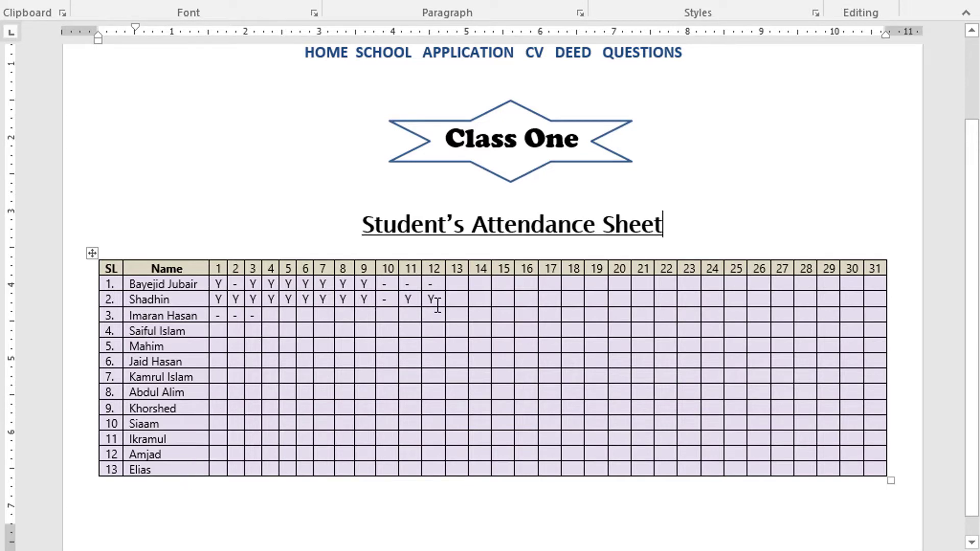
{"action": "scroll", "coordinate": [383, 339], "scroll_direction": "up", "scroll_amount": 3}
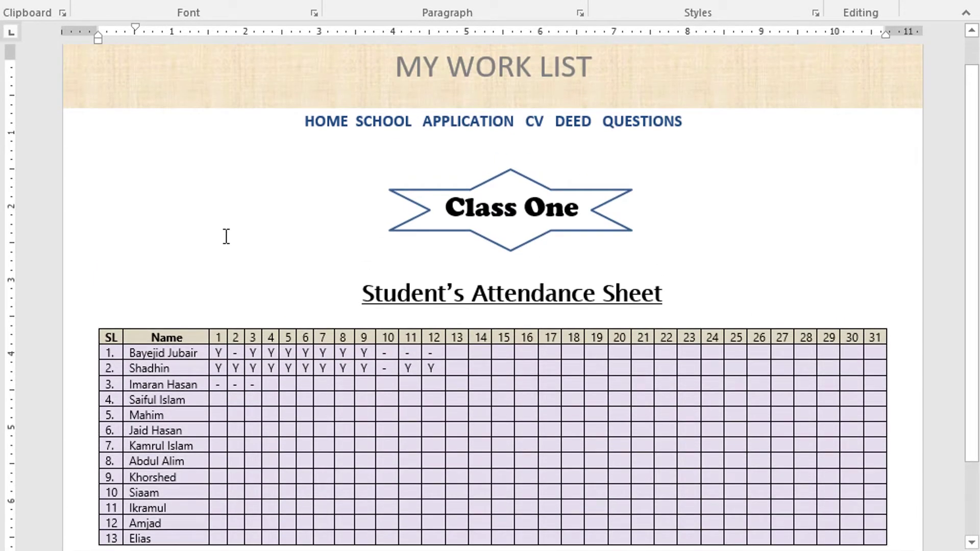
Follow the first student's name link to open the information page 1.docx
{"action": "left_click", "coordinate": [233, 262]}
{"action": "left_click", "coordinate": [199, 356]}
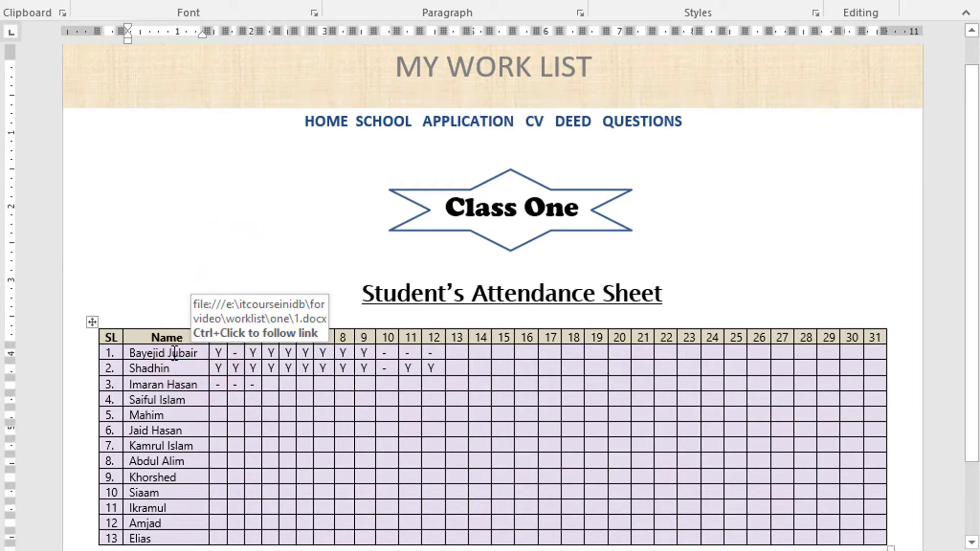
{"action": "left_click", "coordinate": [174, 353], "text": "ctrl"}
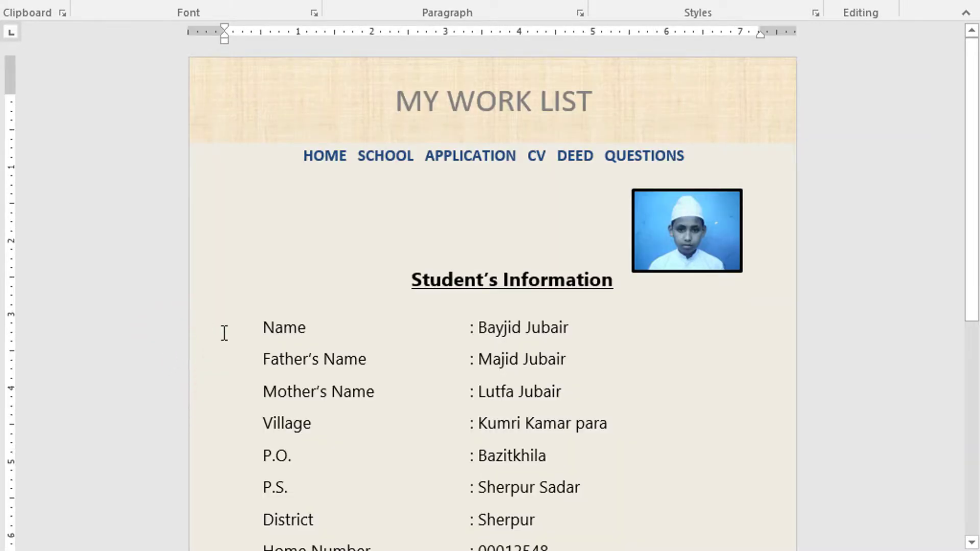
Scroll through the student's information page and follow its HOME link back to the work list
{"action": "scroll", "coordinate": [308, 332], "scroll_direction": "down", "scroll_amount": 1}
{"action": "scroll", "coordinate": [462, 277], "scroll_direction": "down", "scroll_amount": 2}
{"action": "scroll", "coordinate": [473, 313], "scroll_direction": "down", "scroll_amount": 2}
{"action": "scroll", "coordinate": [537, 244], "scroll_direction": "down", "scroll_amount": 2}
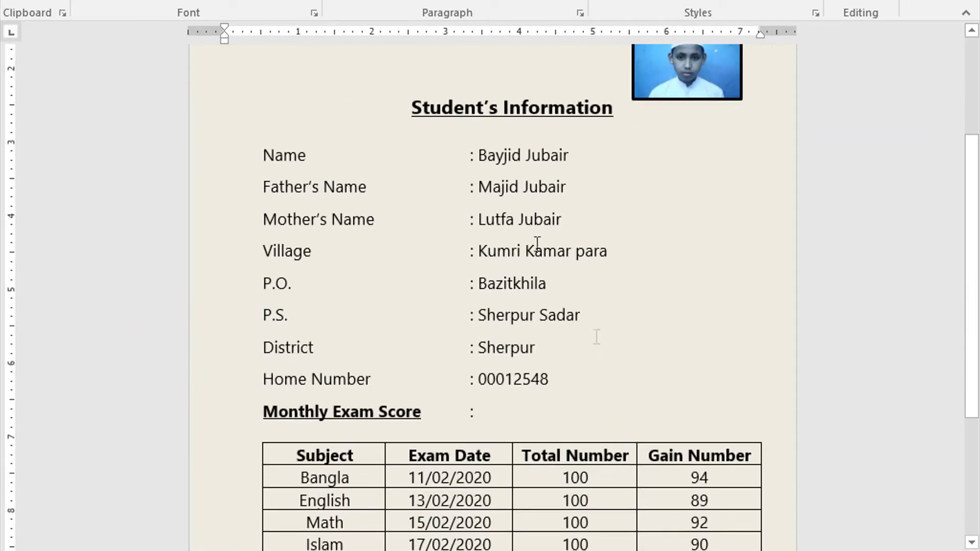
{"action": "scroll", "coordinate": [610, 415], "scroll_direction": "down", "scroll_amount": 3}
{"action": "scroll", "coordinate": [610, 416], "scroll_direction": "up", "scroll_amount": 3}
{"action": "scroll", "coordinate": [606, 396], "scroll_direction": "up", "scroll_amount": 6}
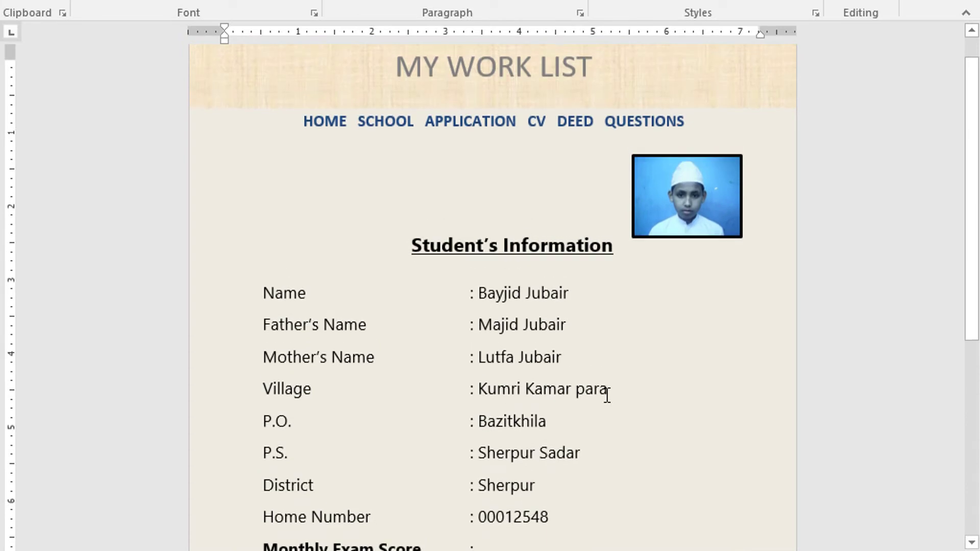
{"action": "scroll", "coordinate": [401, 267], "scroll_direction": "up", "scroll_amount": 1}
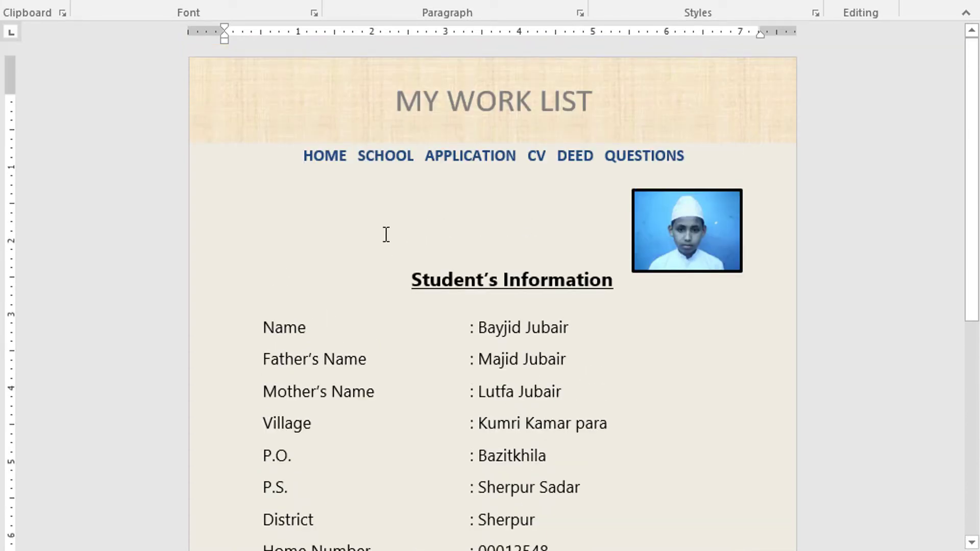
{"action": "left_click", "coordinate": [327, 155], "text": "ctrl"}
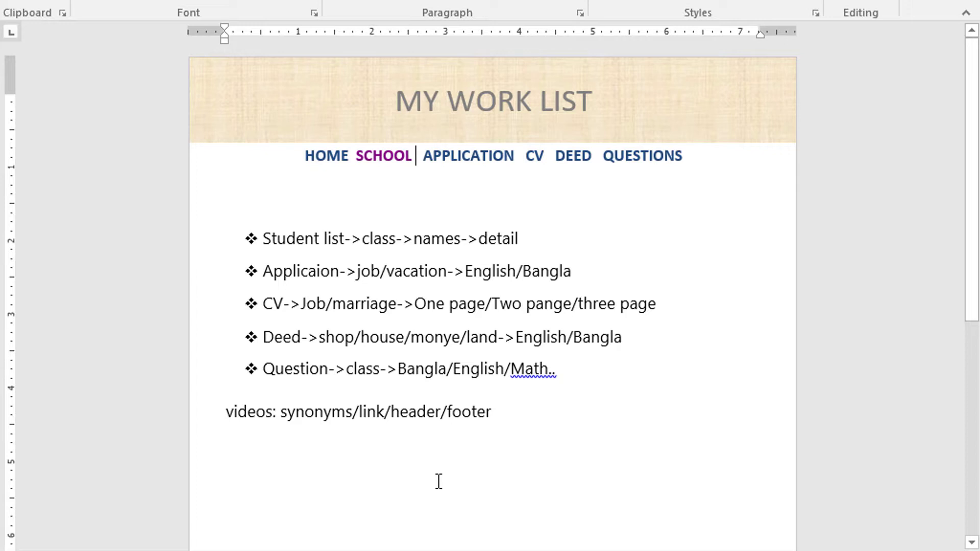
{"action": "left_click_drag", "start_coordinate": [229, 235], "coordinate": [559, 247]}
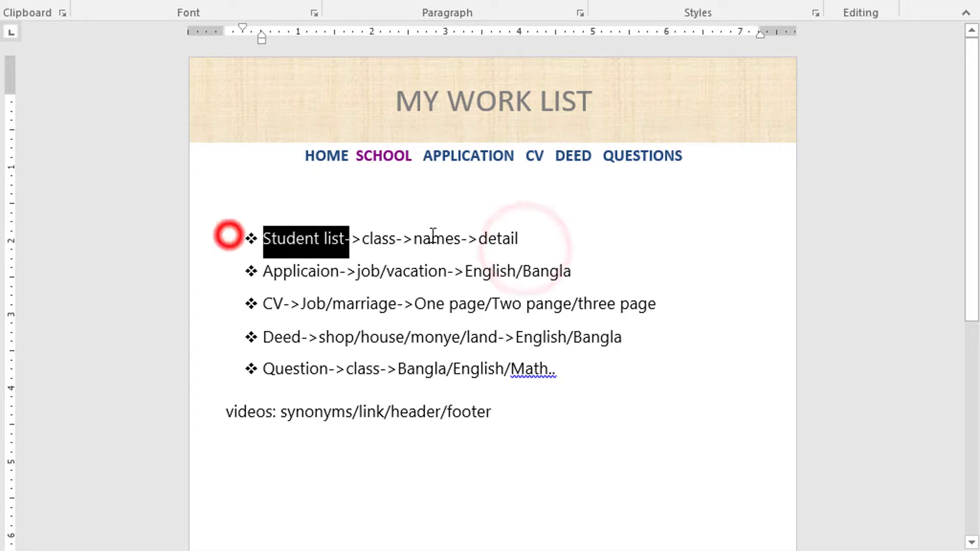
{"action": "left_click", "coordinate": [559, 247]}
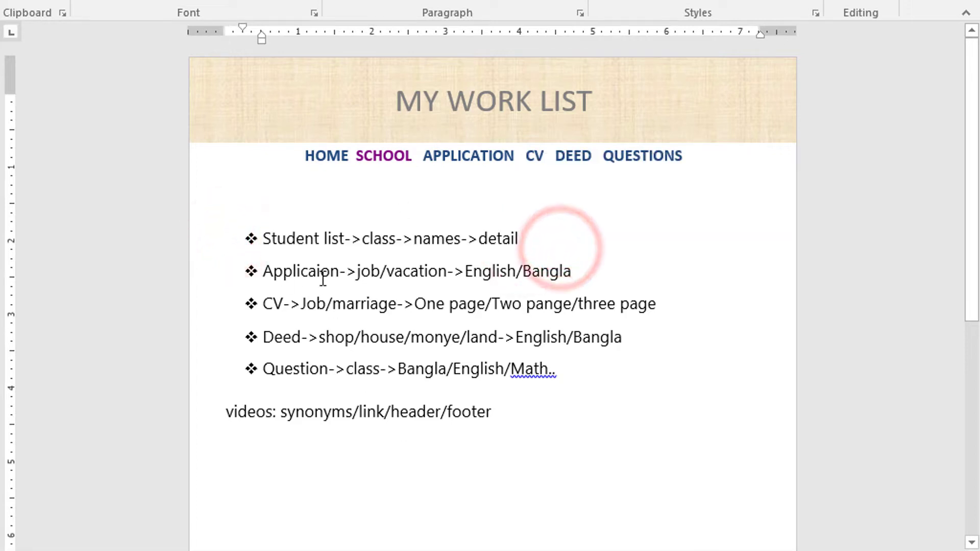
{"action": "left_click", "coordinate": [383, 238]}
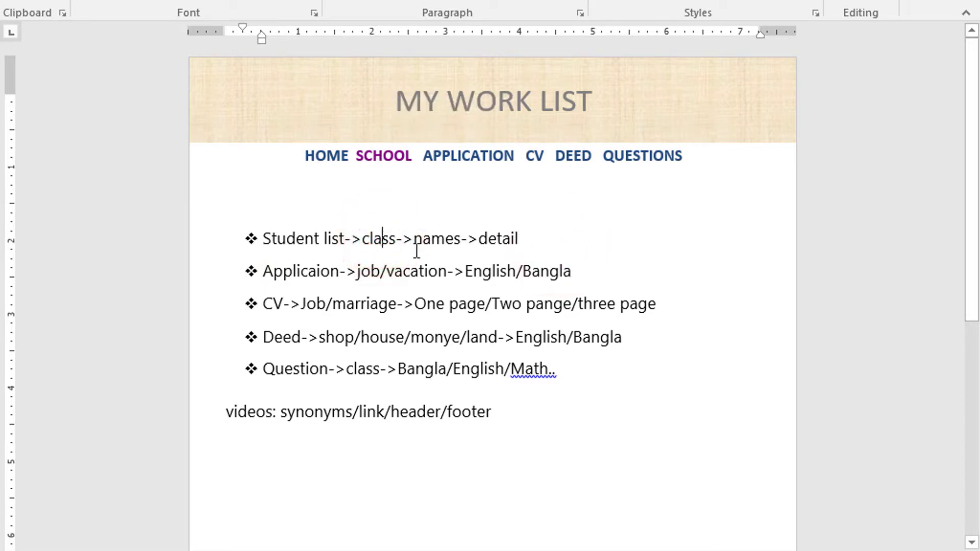
{"action": "left_click", "coordinate": [457, 238]}
{"action": "left_click", "coordinate": [460, 240]}
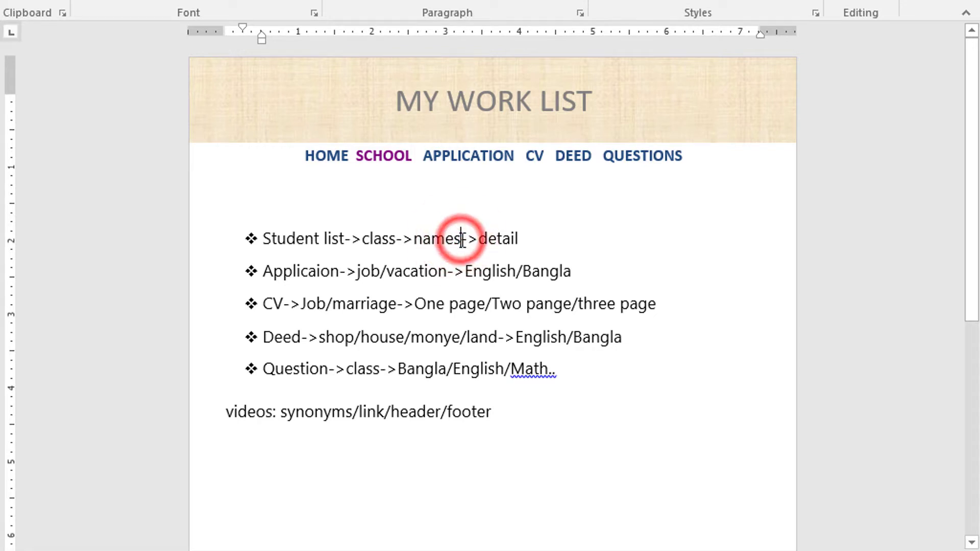
{"action": "left_click", "coordinate": [528, 242]}
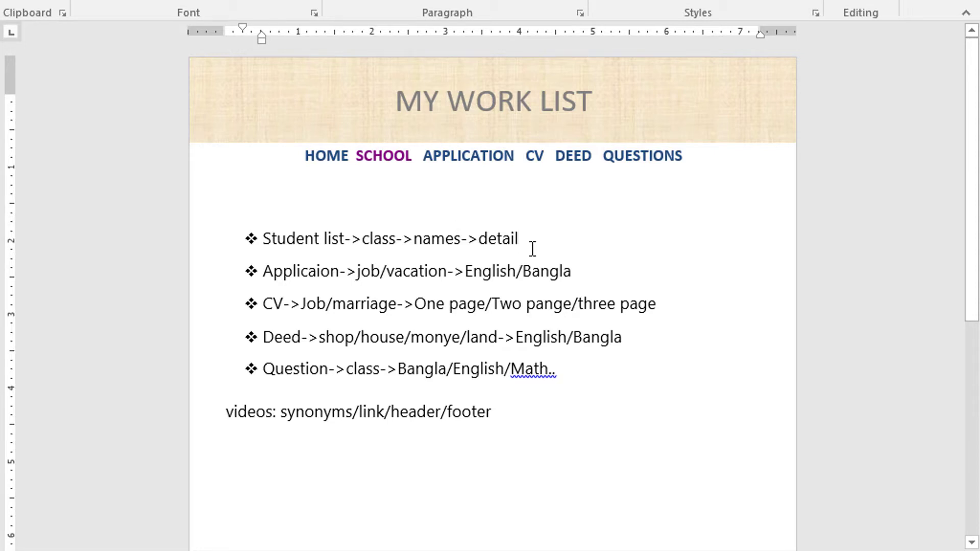
{"action": "left_click", "coordinate": [458, 156]}
{"action": "left_click", "coordinate": [284, 271]}
{"action": "left_click", "coordinate": [411, 271]}
{"action": "left_click", "coordinate": [587, 277]}
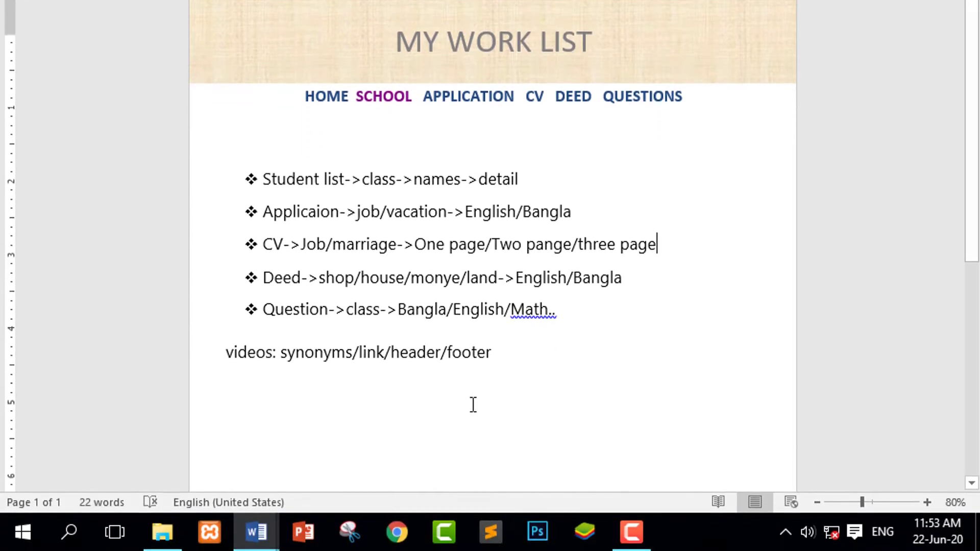
Close all Word windows and the WorkList File Explorer window
{"action": "right_click", "coordinate": [259, 534]}
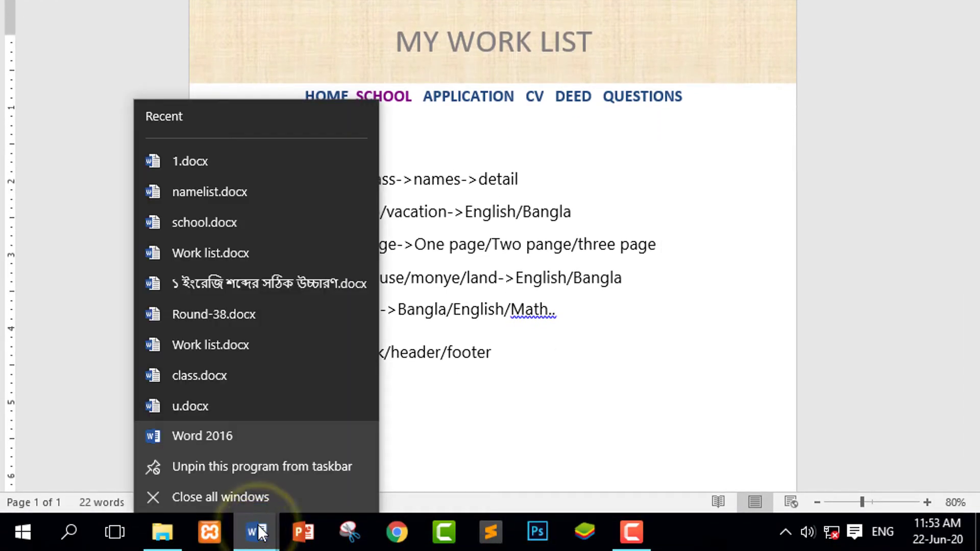
{"action": "left_click", "coordinate": [225, 494]}
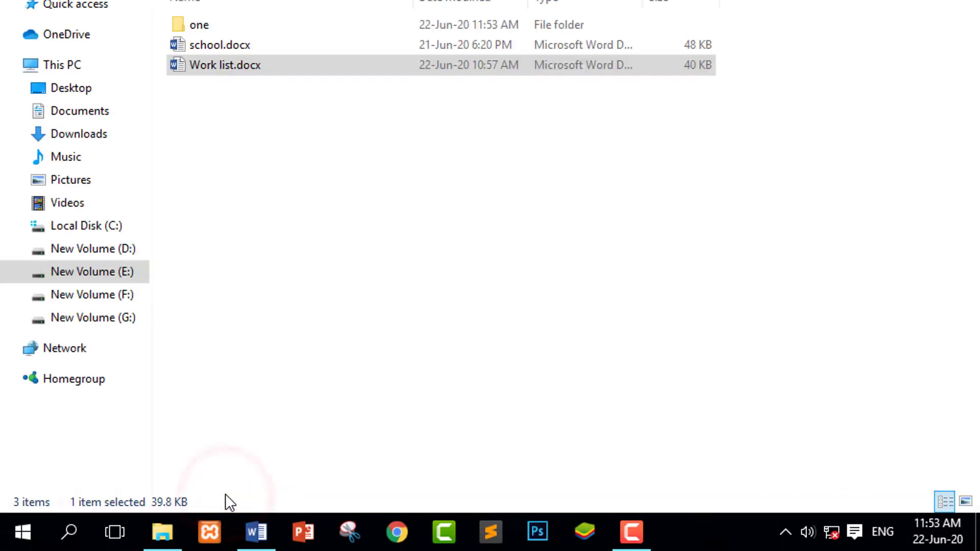
{"action": "left_click", "coordinate": [357, 386]}
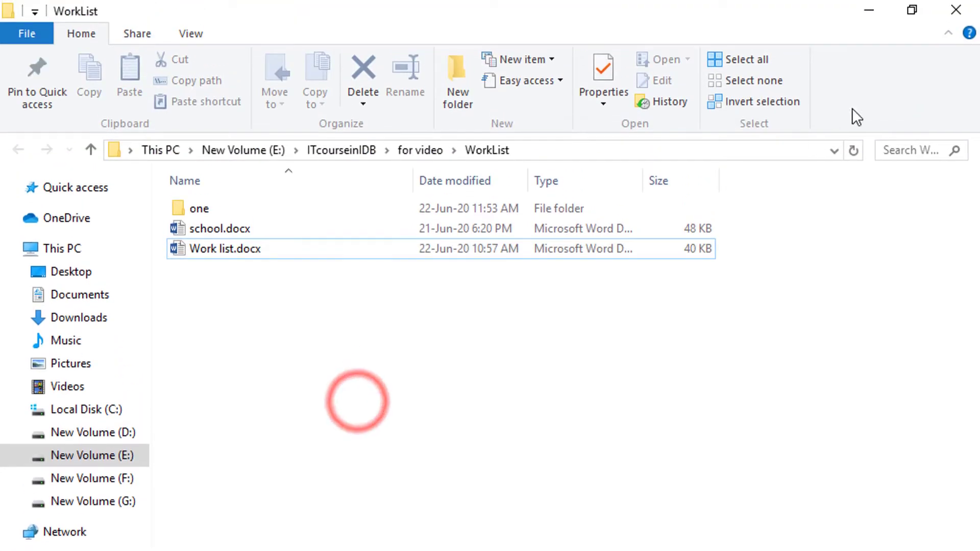
{"action": "left_click", "coordinate": [959, 9]}
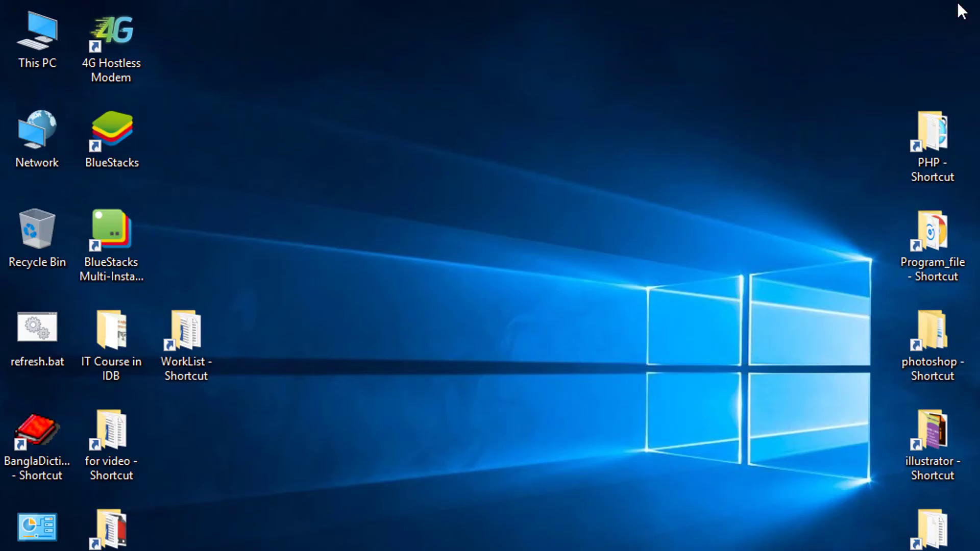
Create a new desktop folder named MsWordWeb, then launch Word
{"action": "right_click", "coordinate": [263, 439]}
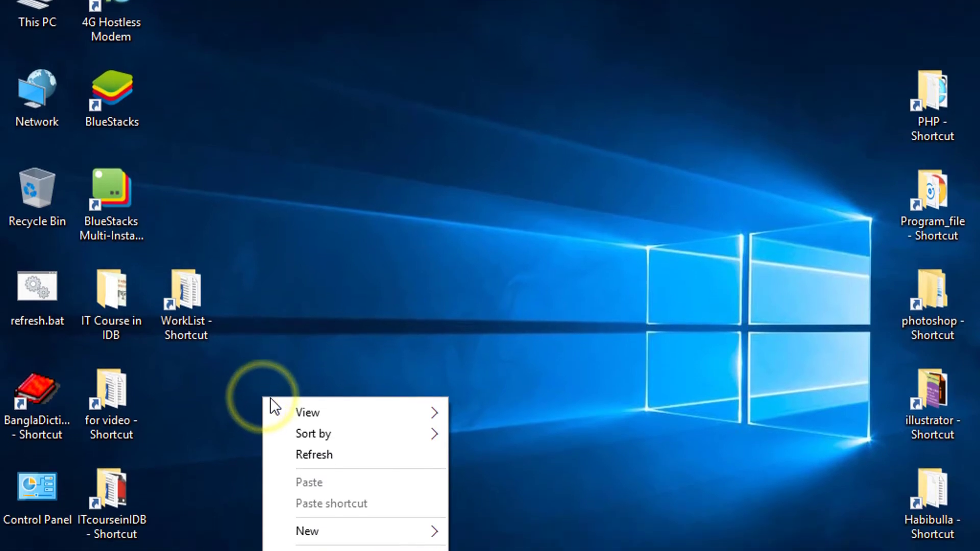
{"action": "mouse_move", "coordinate": [307, 387]}
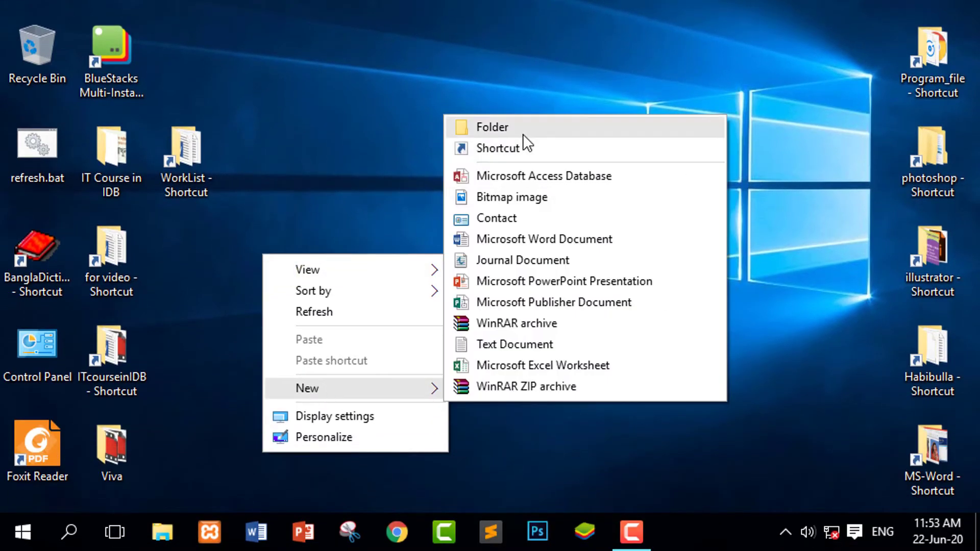
{"action": "left_click", "coordinate": [522, 134]}
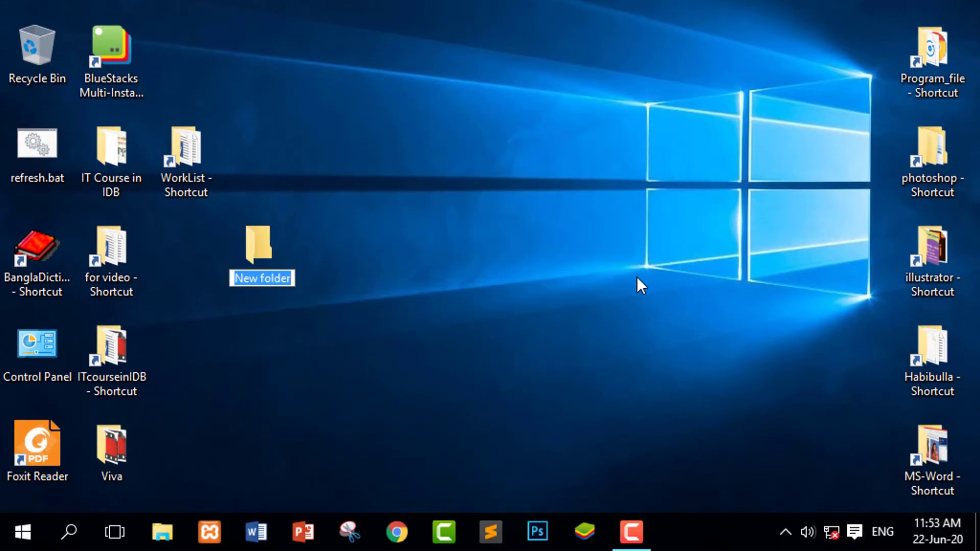
{"action": "type", "text": "MsWo"}
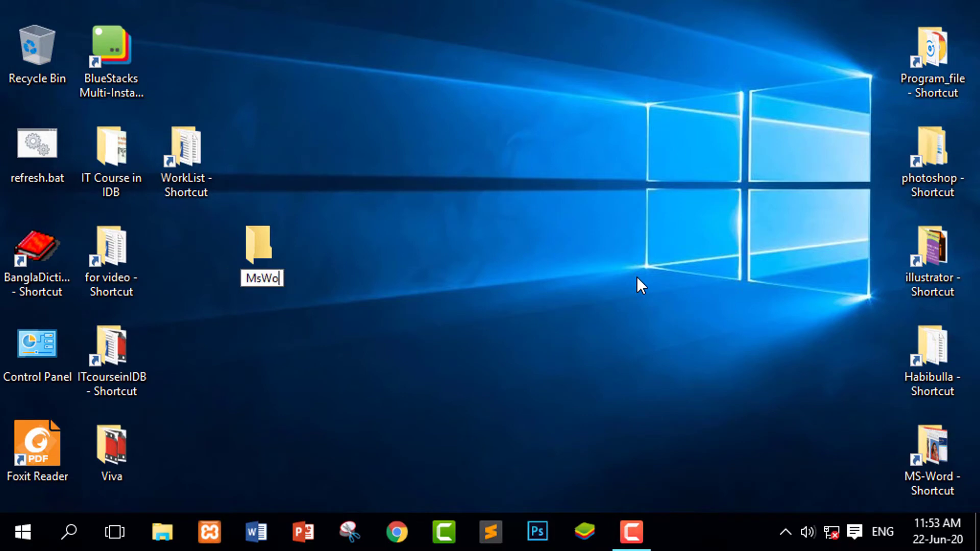
{"action": "type", "text": "rdWeb"}
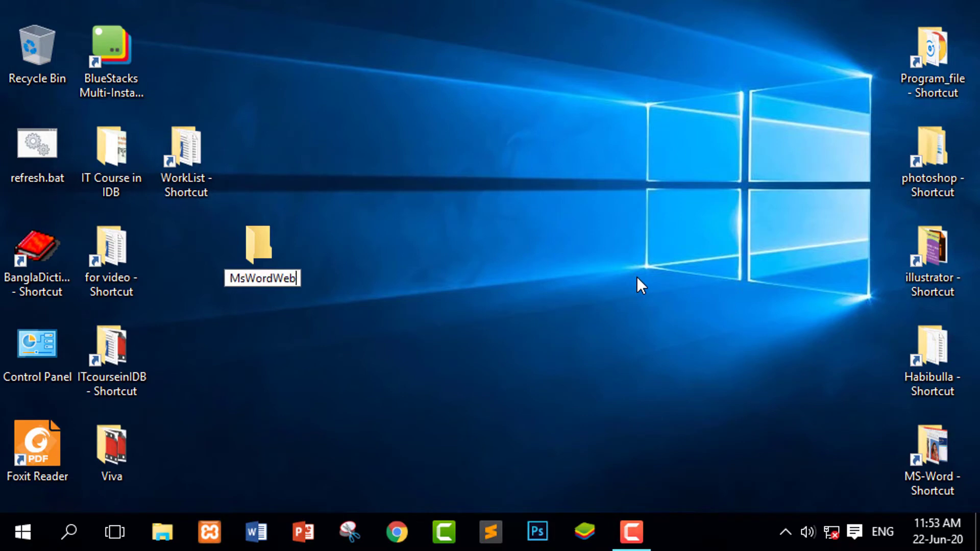
{"action": "left_click", "coordinate": [406, 240]}
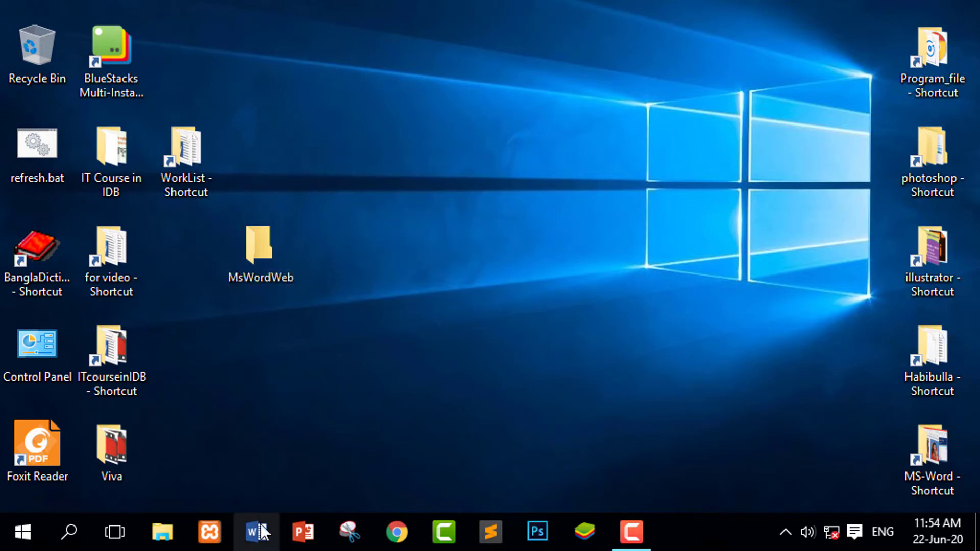
{"action": "left_click", "coordinate": [259, 528]}
In a blank document, type the enlarged, centred title 'Ashar Aloo Cadet School'
{"action": "left_click", "coordinate": [406, 251]}
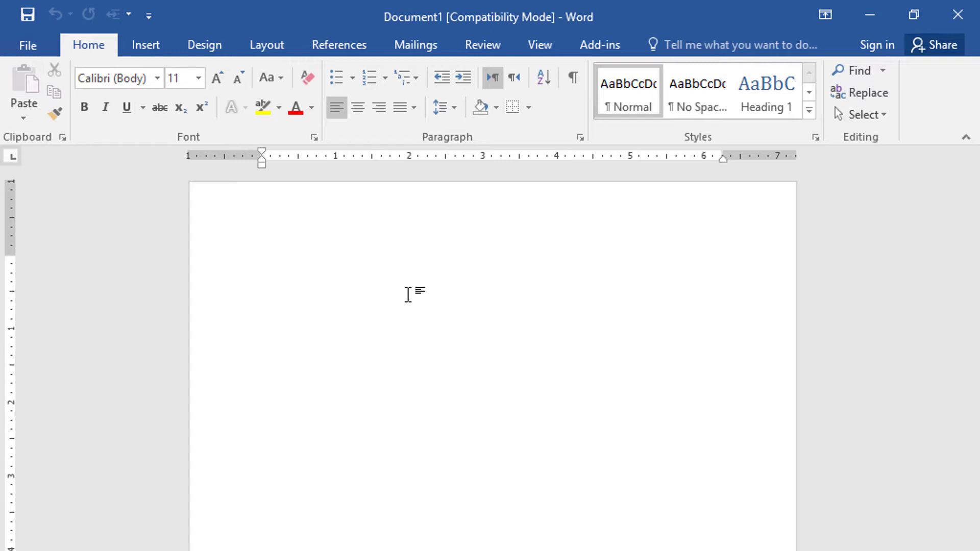
{"action": "key", "text": "ctrl+shift+period"}
{"action": "type", "text": "A"}
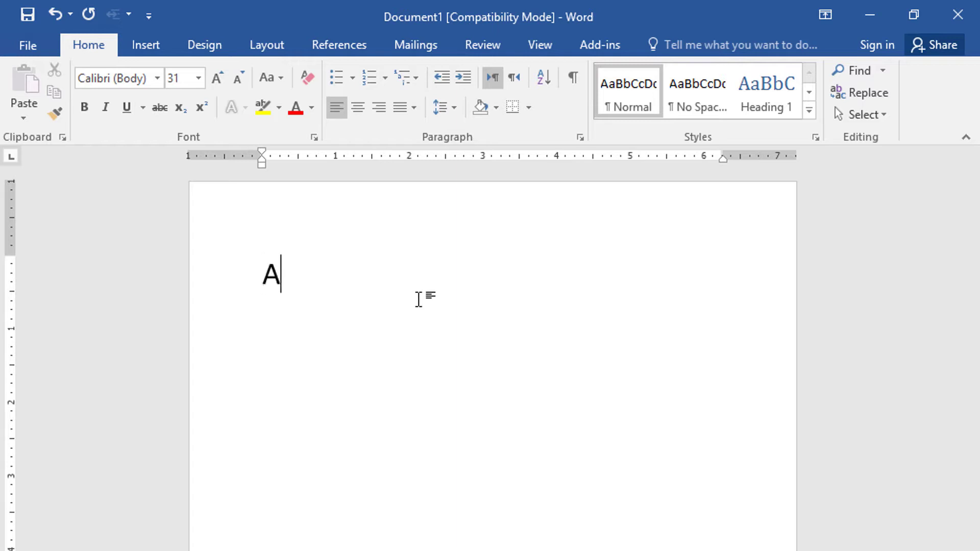
{"action": "type", "text": "shar A"}
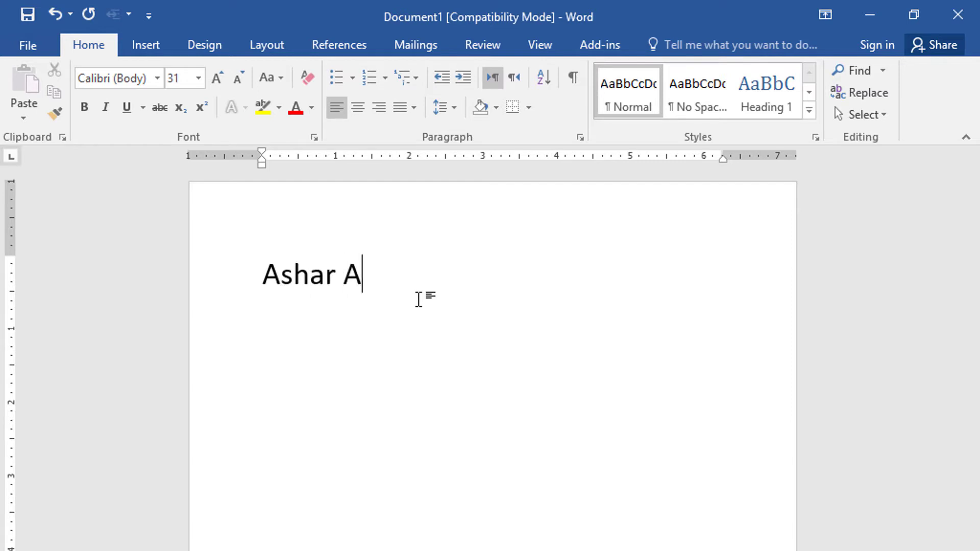
{"action": "type", "text": "loo Cadet "}
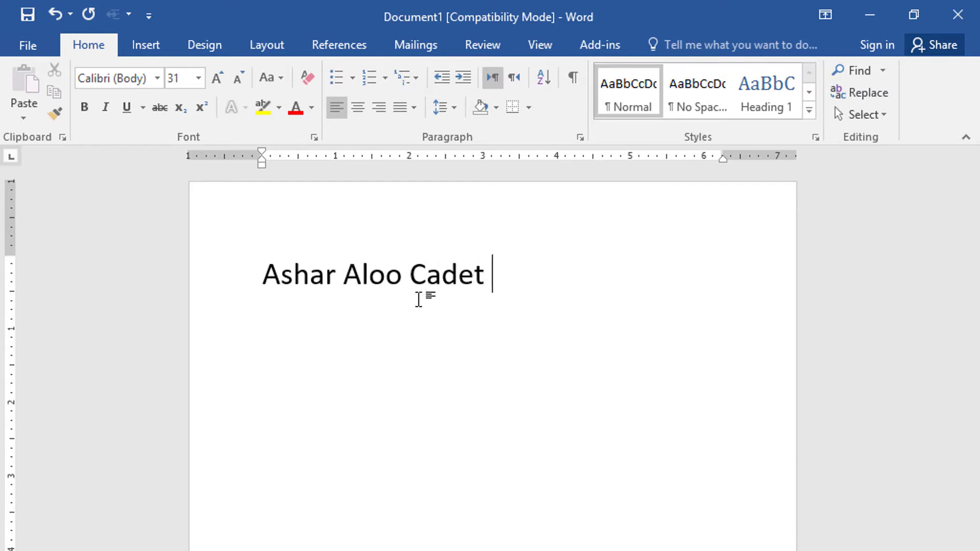
{"action": "type", "text": "Schoo"}
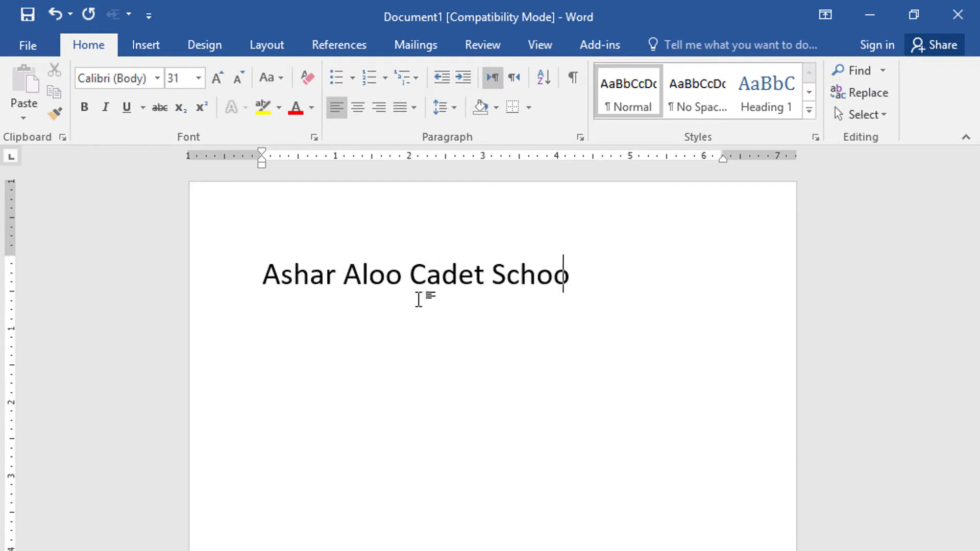
{"action": "type", "text": "l"}
{"action": "key", "text": "ctrl+e"}
{"action": "key", "text": "Return"}
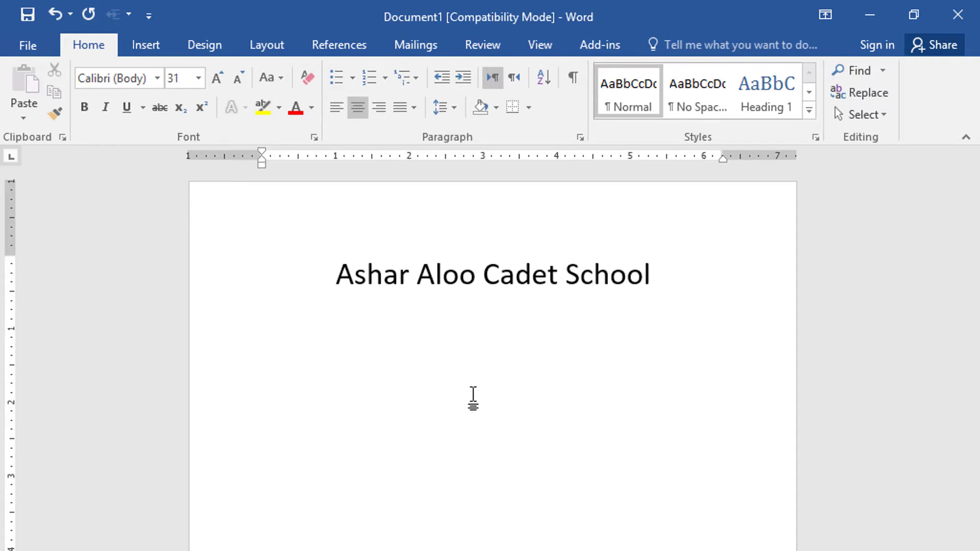
Add the menu line 'Home Students Staff' below the title and shrink it to size 25
{"action": "type", "text": "Home  "}
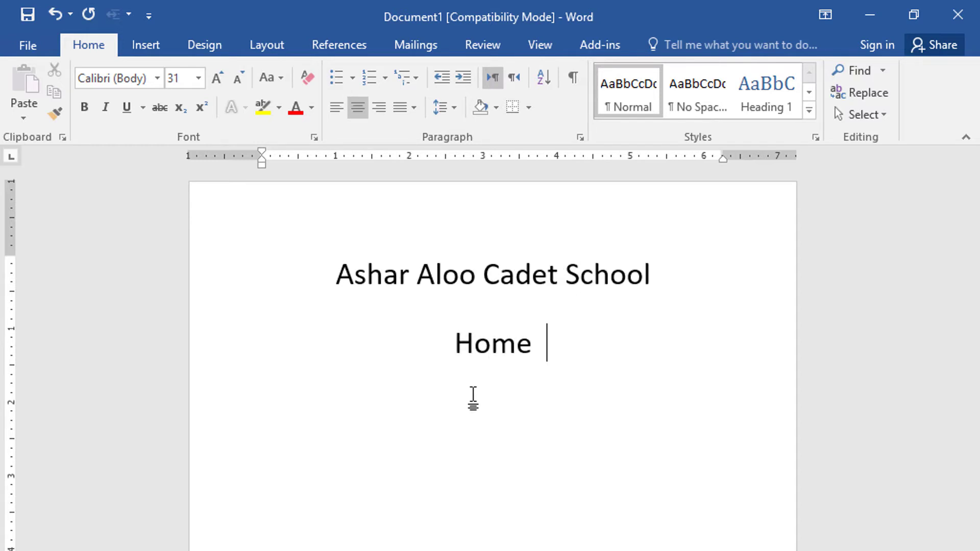
{"action": "type", "text": "Stu"}
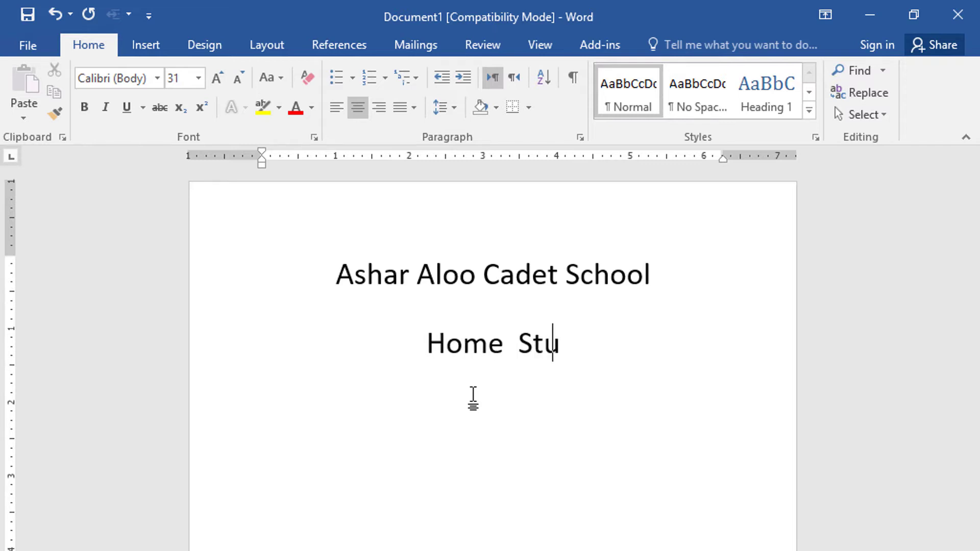
{"action": "type", "text": "dents "}
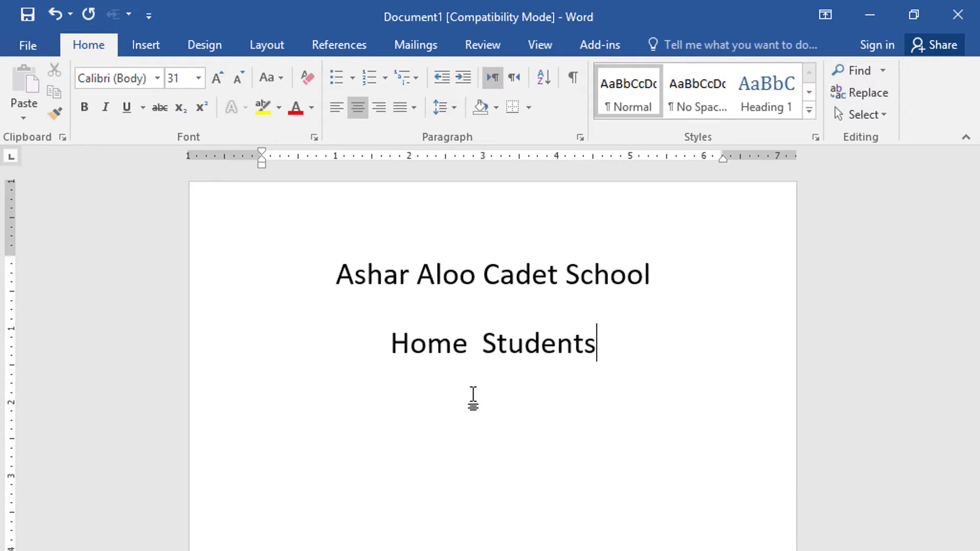
{"action": "type", "text": "S"}
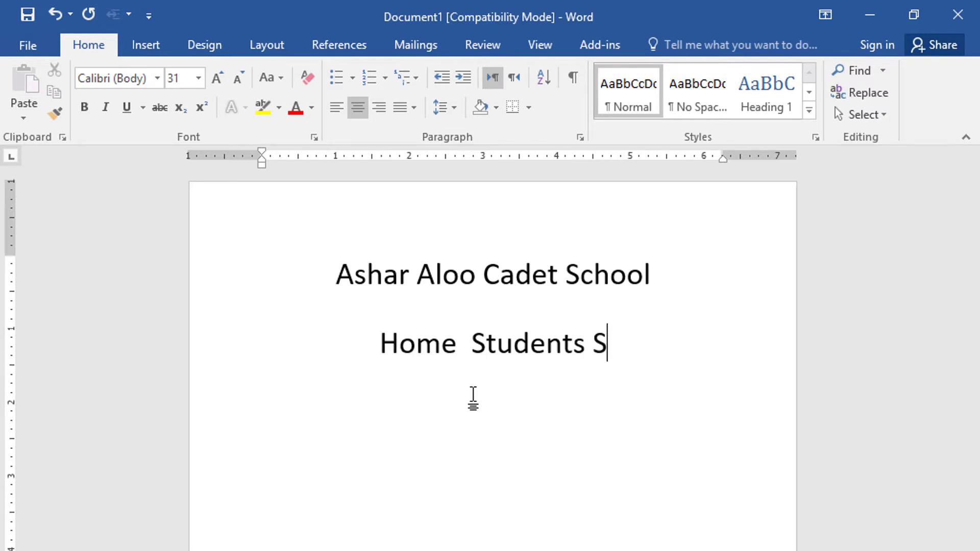
{"action": "type", "text": "taff"}
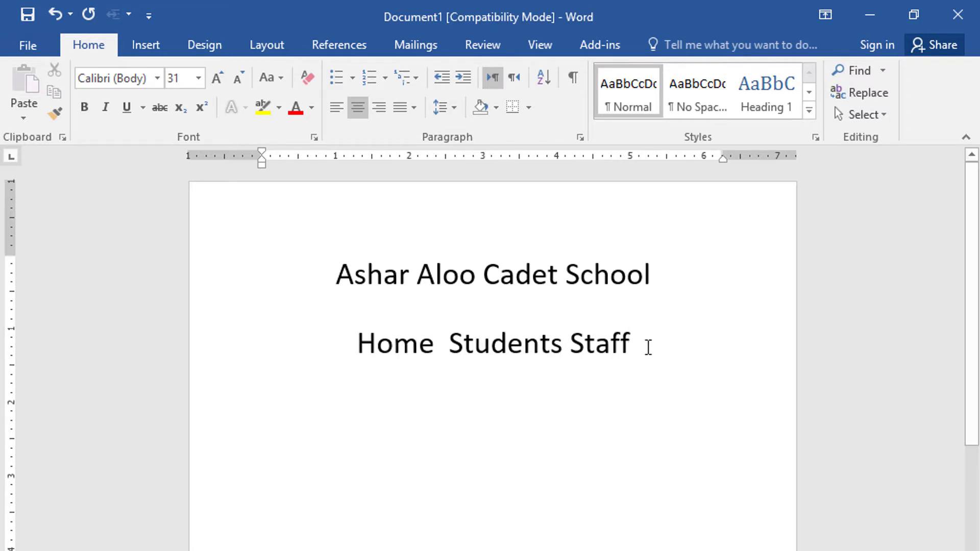
{"action": "left_click_drag", "start_coordinate": [661, 338], "coordinate": [337, 346]}
{"action": "key", "text": "ctrl+bracketleft"}
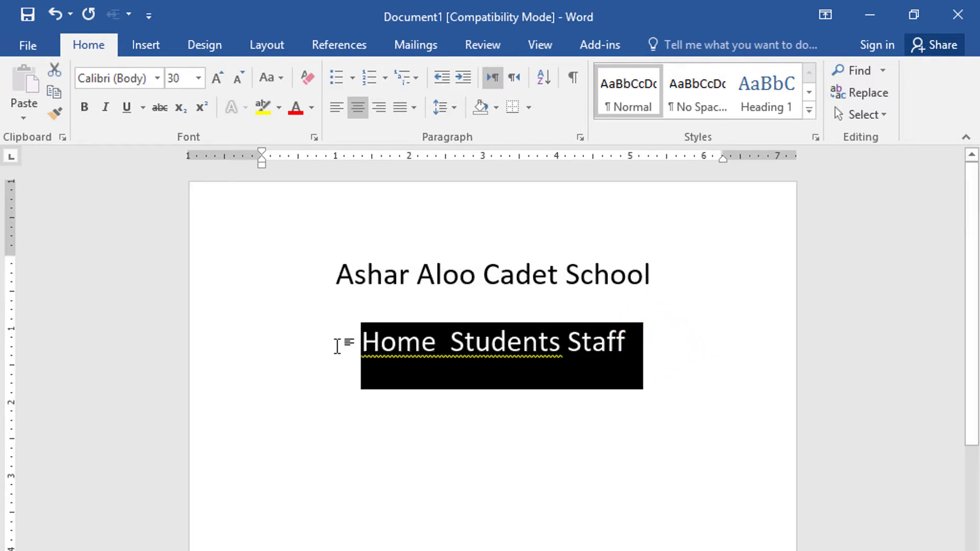
{"action": "key", "text": "ctrl+bracketleft"}
{"action": "key", "text": "ctrl+bracketleft"}
{"action": "key", "text": "ctrl+bracketleft"}
{"action": "key", "text": "ctrl+bracketleft"}
{"action": "key", "text": "ctrl+bracketleft"}
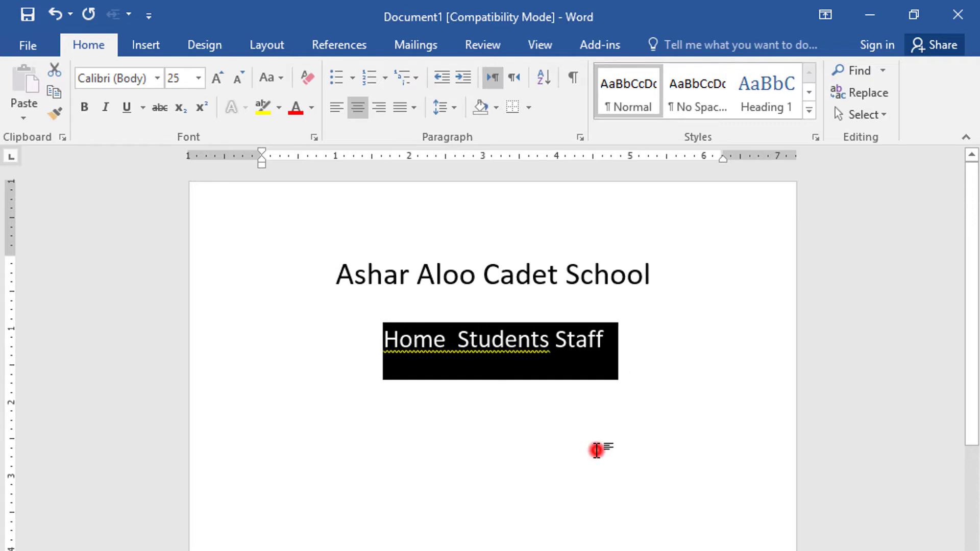
{"action": "left_click", "coordinate": [596, 450]}
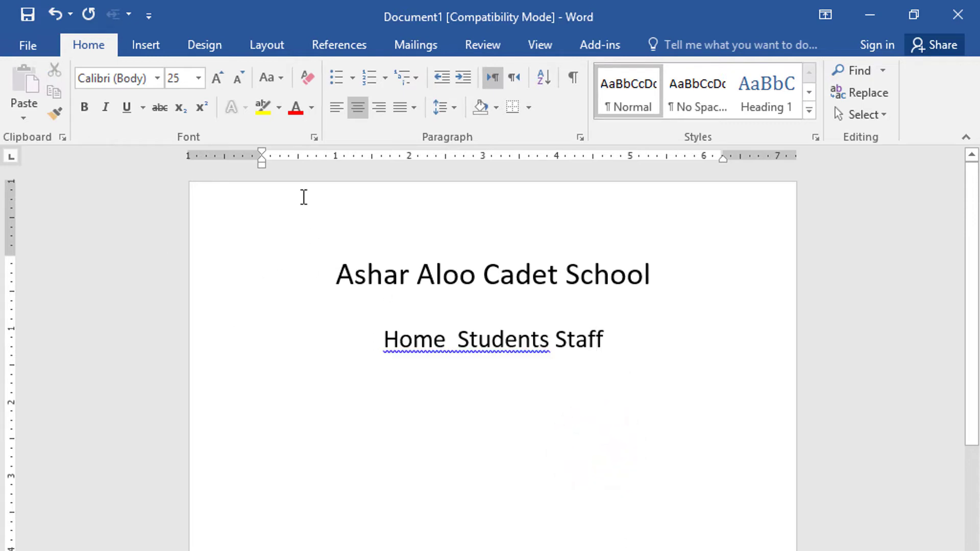
Draw a rectangle across the top of the page over the title
{"action": "left_click", "coordinate": [149, 36]}
{"action": "left_click", "coordinate": [207, 119]}
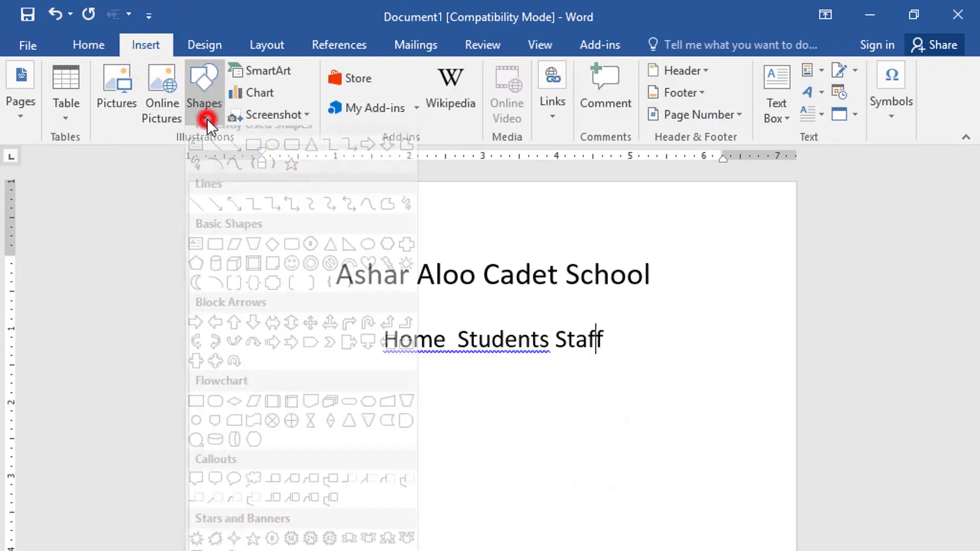
{"action": "left_click", "coordinate": [256, 157]}
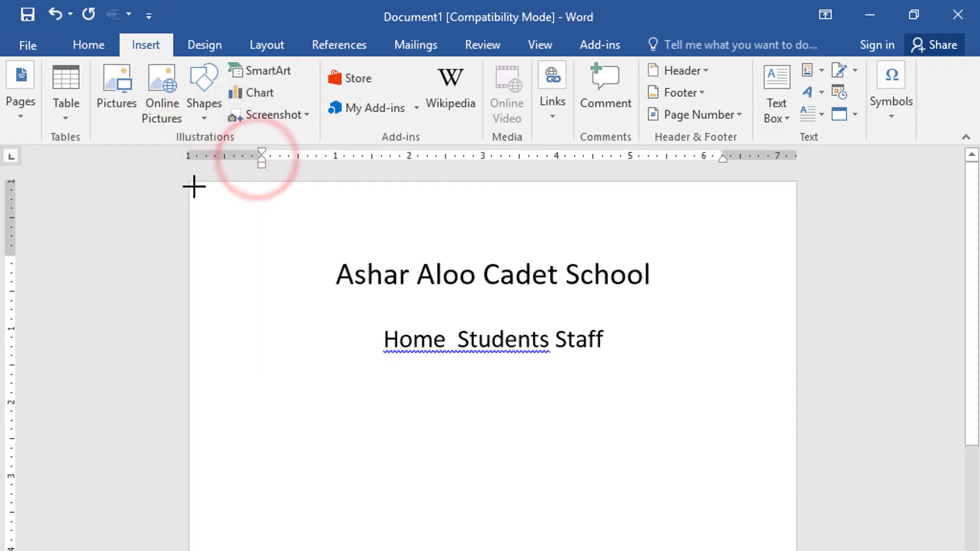
{"action": "left_click_drag", "start_coordinate": [188, 184], "coordinate": [793, 307]}
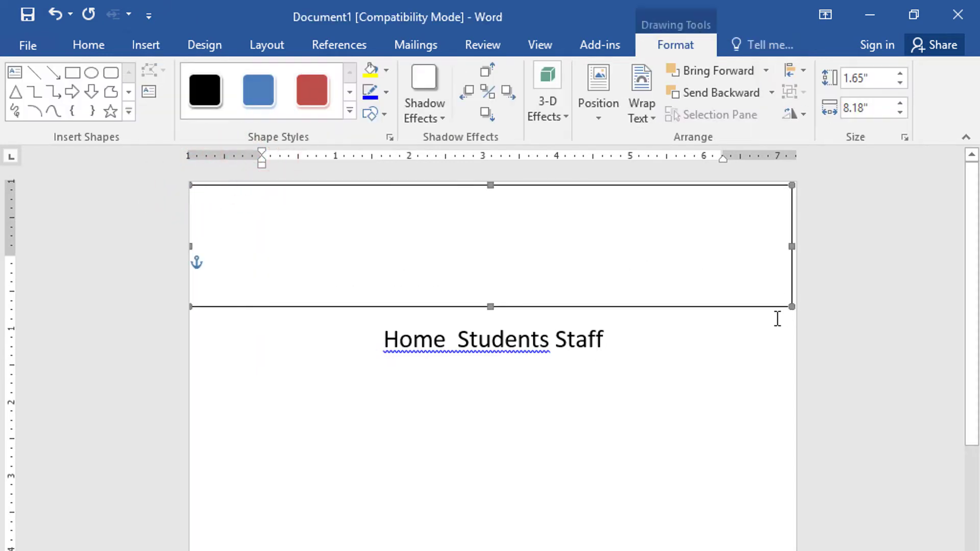
Fill the rectangle with the Canvas texture and set its wrapping to Behind text
{"action": "right_click", "coordinate": [428, 263]}
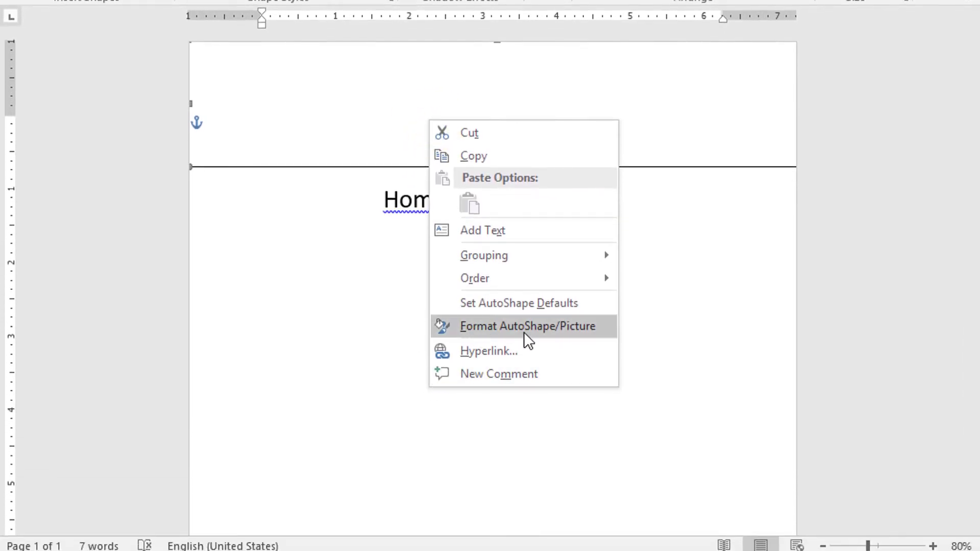
{"action": "left_click", "coordinate": [520, 327]}
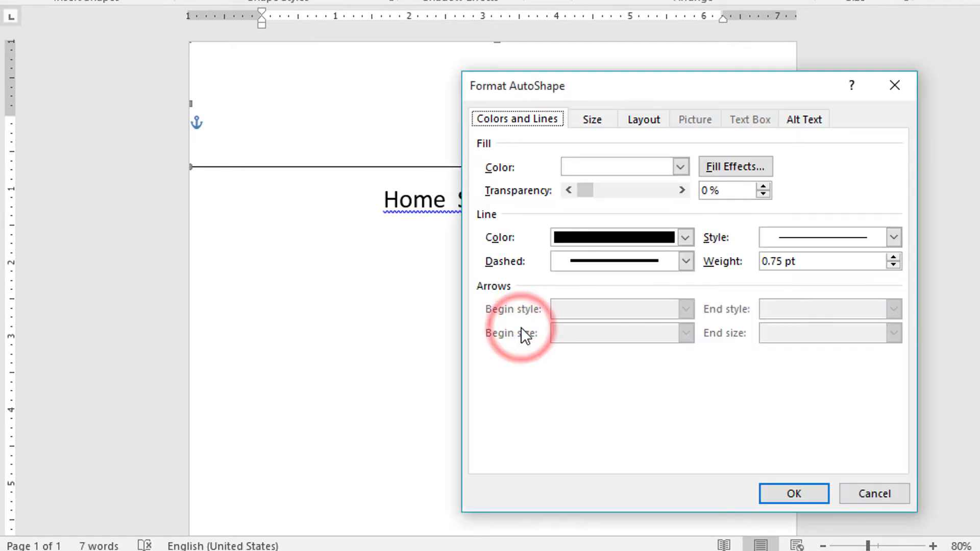
{"action": "left_click", "coordinate": [733, 167]}
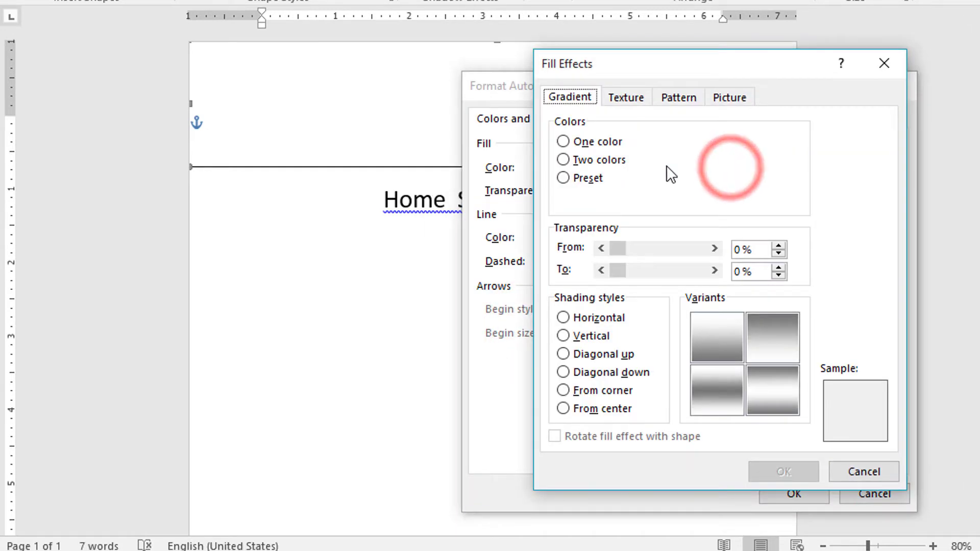
{"action": "left_click", "coordinate": [630, 100]}
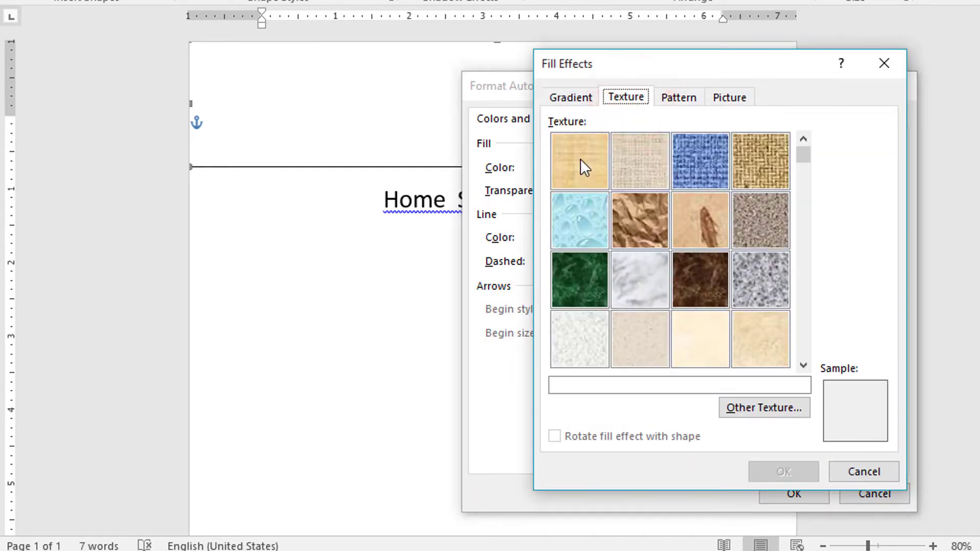
{"action": "left_click", "coordinate": [618, 161]}
{"action": "left_click", "coordinate": [790, 471]}
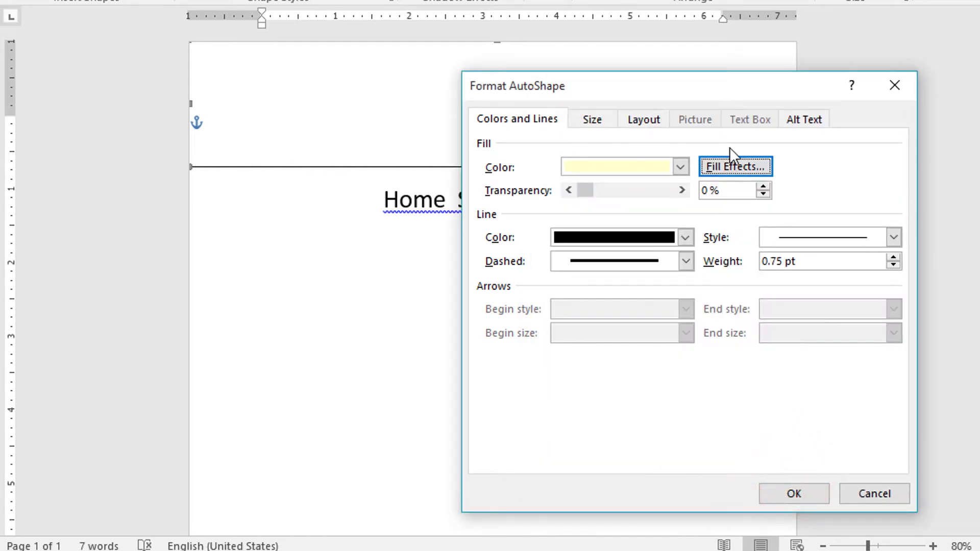
{"action": "left_click", "coordinate": [640, 120]}
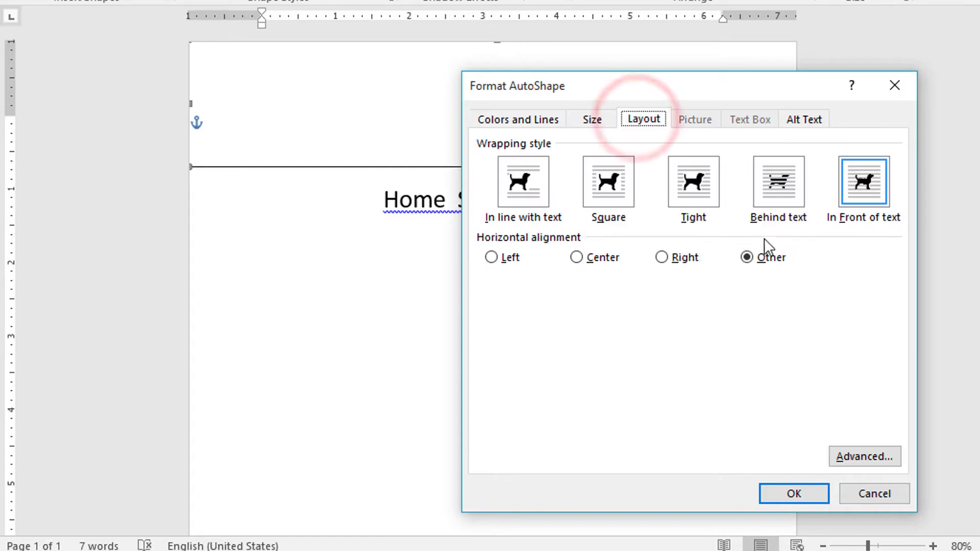
{"action": "left_click", "coordinate": [778, 184]}
{"action": "left_click", "coordinate": [794, 492]}
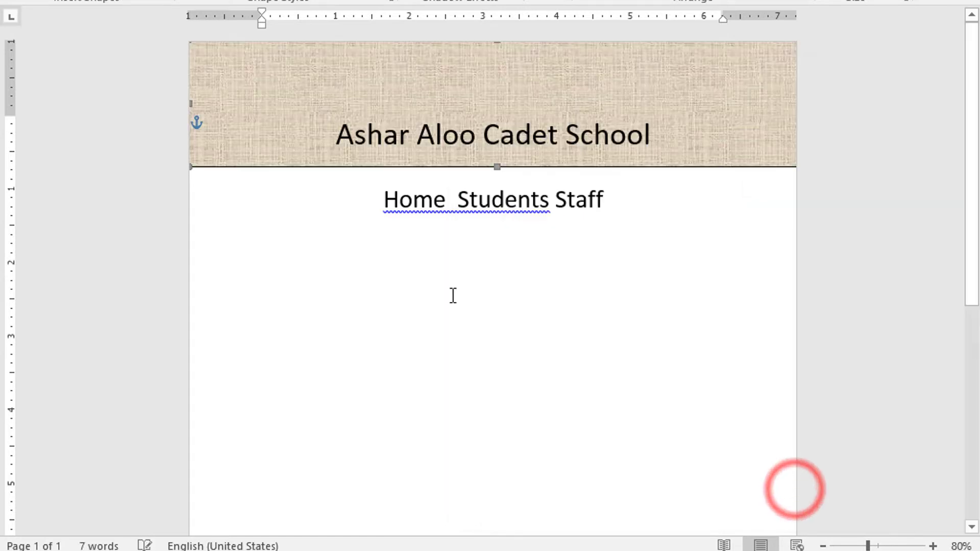
Colour the Ashar Aloo Cadet School title purple, then start saving the document
{"action": "left_click", "coordinate": [501, 313]}
{"action": "left_click", "coordinate": [631, 246]}
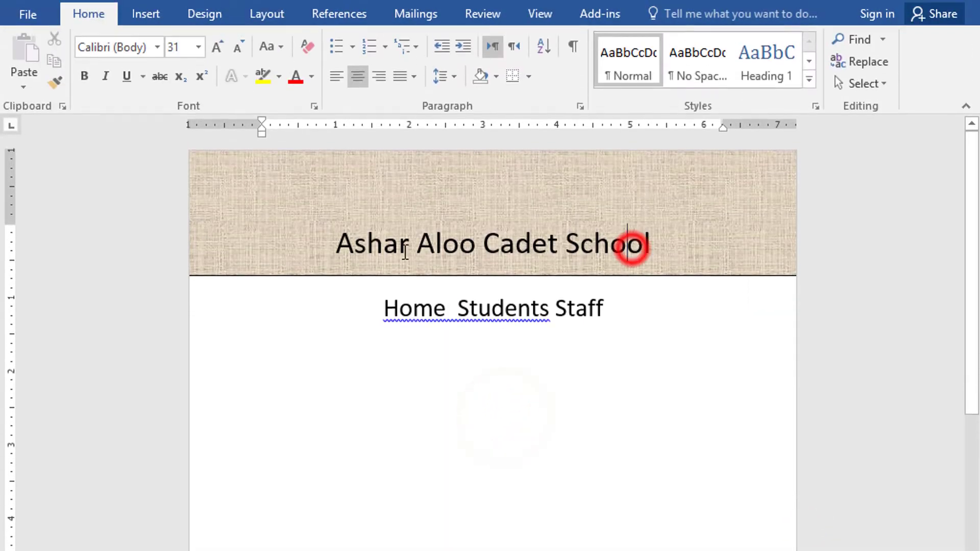
{"action": "left_click", "coordinate": [352, 220]}
{"action": "left_click_drag", "start_coordinate": [335, 244], "coordinate": [653, 243]}
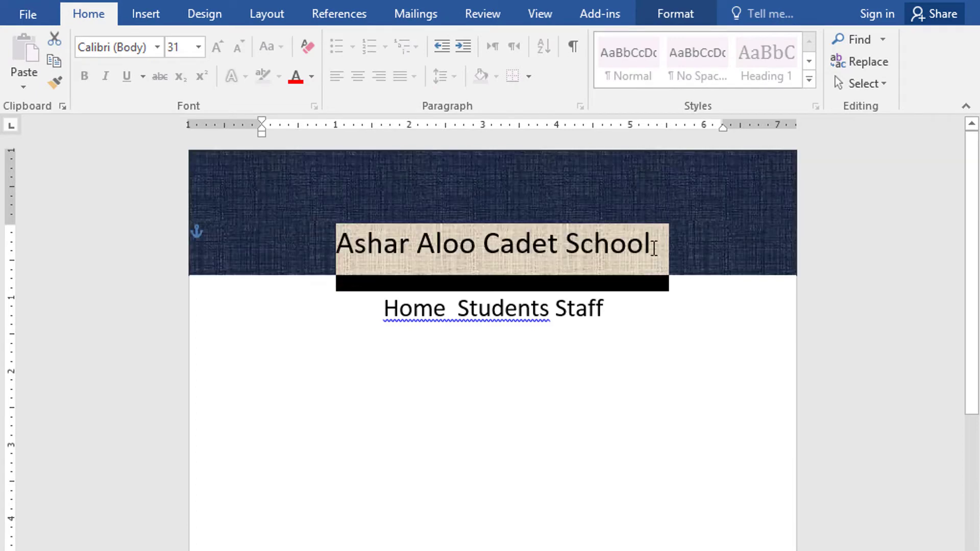
{"action": "left_click", "coordinate": [312, 77]}
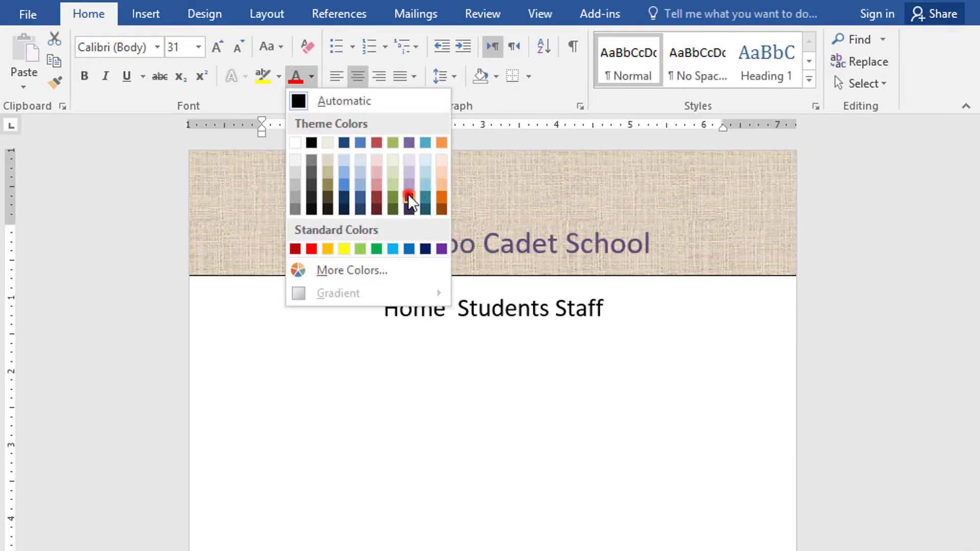
{"action": "left_click", "coordinate": [409, 201]}
{"action": "left_click", "coordinate": [586, 245]}
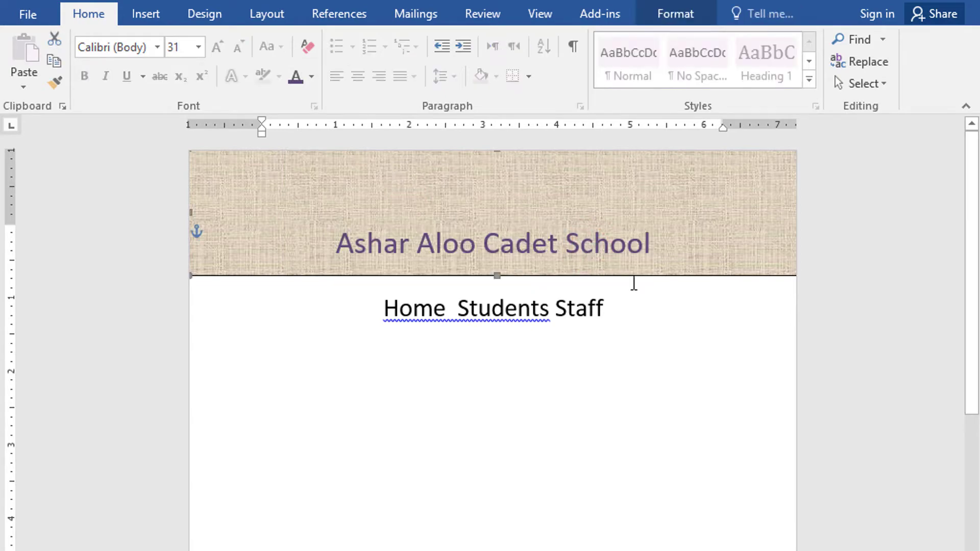
{"action": "key", "text": "ctrl+s"}
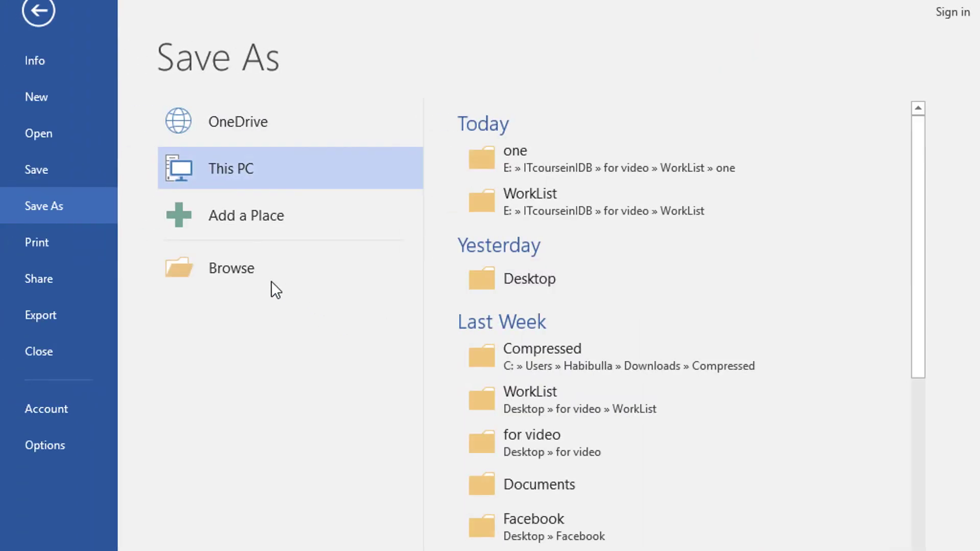
Save as Ashar Aloo Cadet School.docx in the desktop's MsWordWeb folder, accepting the newest format
{"action": "left_click", "coordinate": [245, 275]}
{"action": "left_click", "coordinate": [81, 198]}
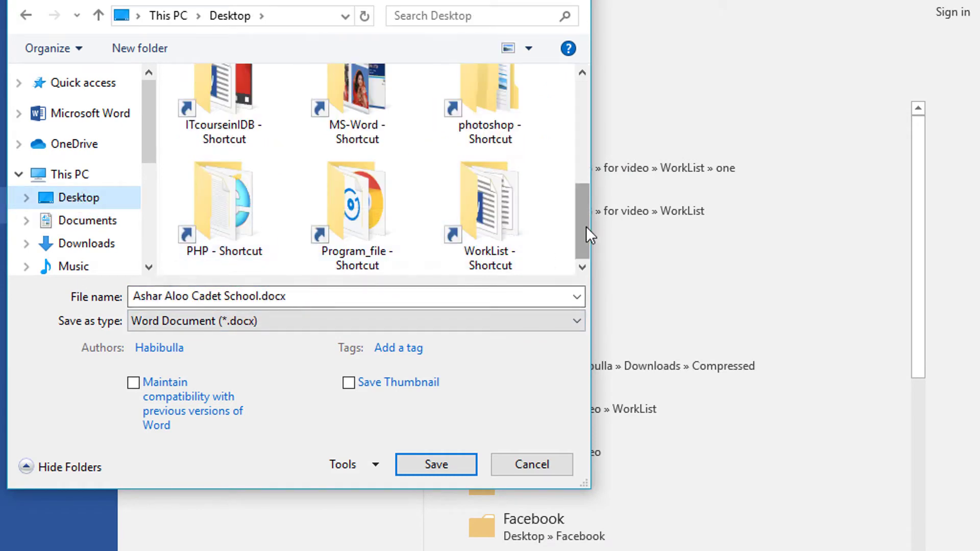
{"action": "left_click_drag", "start_coordinate": [586, 228], "coordinate": [586, 121]}
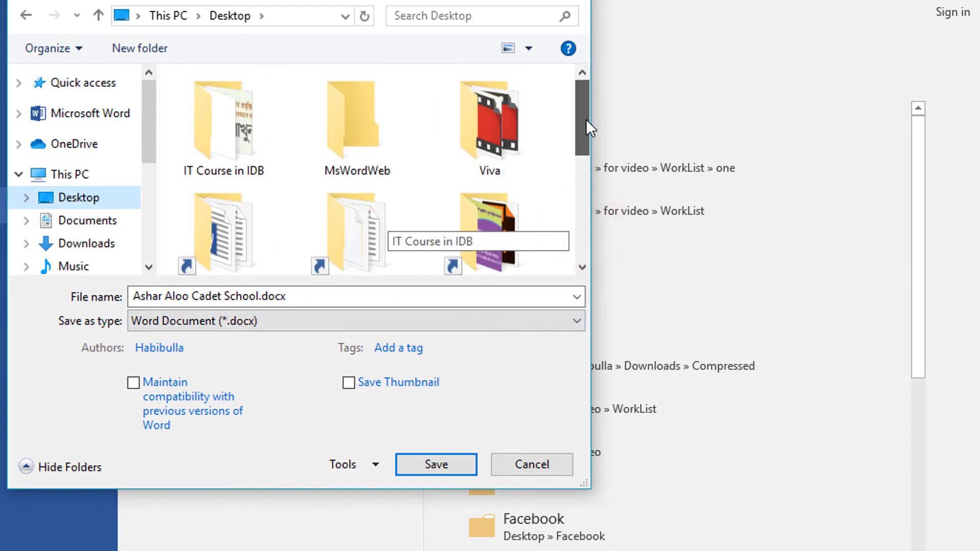
{"action": "double_click", "coordinate": [354, 149]}
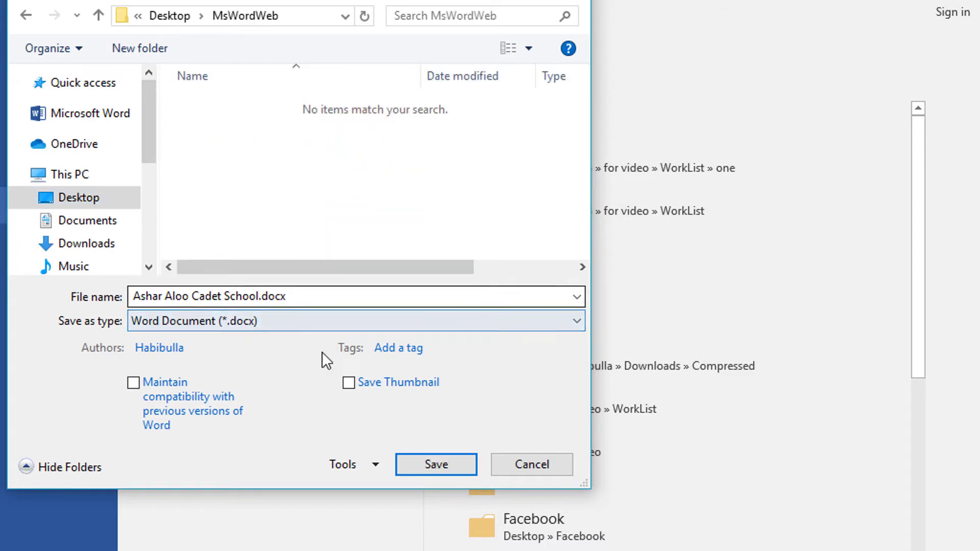
{"action": "left_click", "coordinate": [449, 464]}
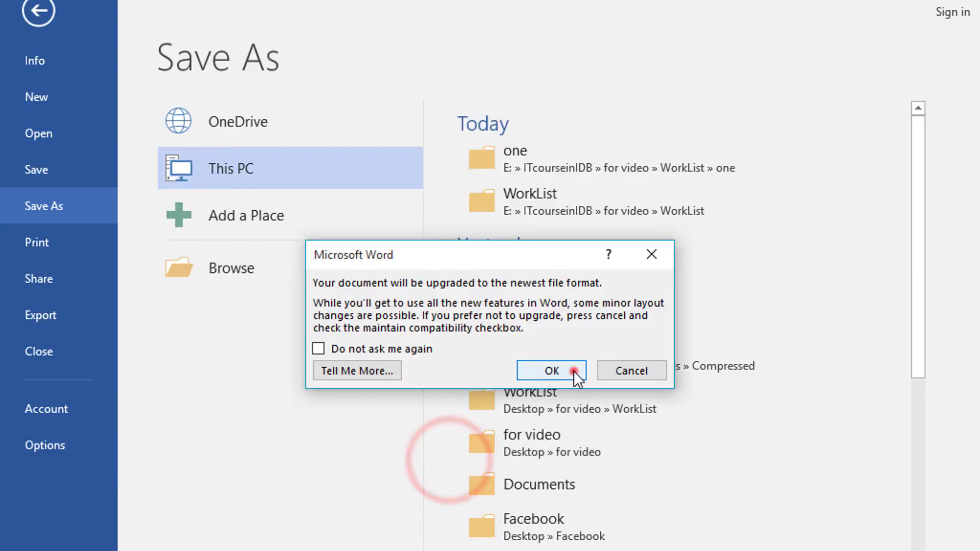
{"action": "left_click", "coordinate": [570, 371]}
{"action": "left_click_drag", "start_coordinate": [709, 214], "coordinate": [702, 446]}
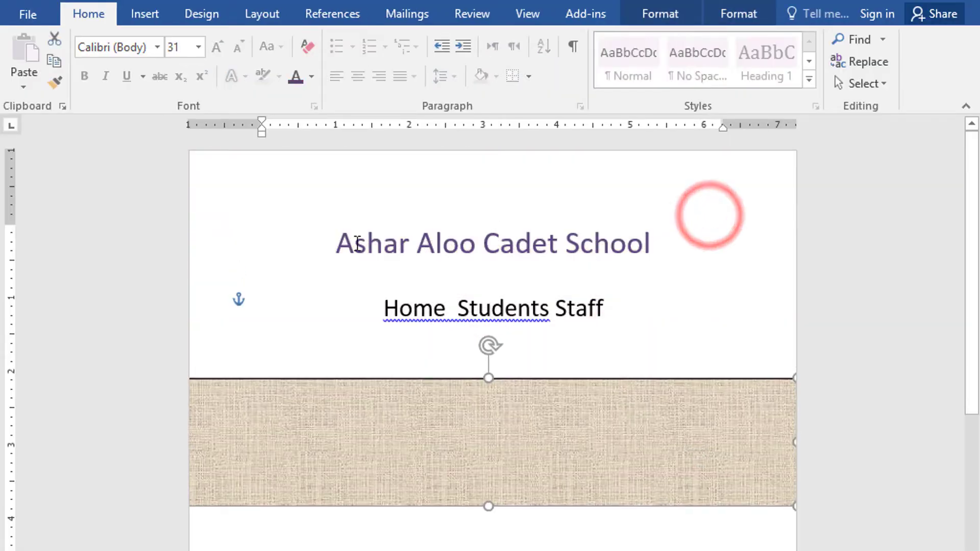
Give the Ashar Aloo Cadet School title a blue outlined text effect
{"action": "left_click_drag", "start_coordinate": [337, 244], "coordinate": [656, 262]}
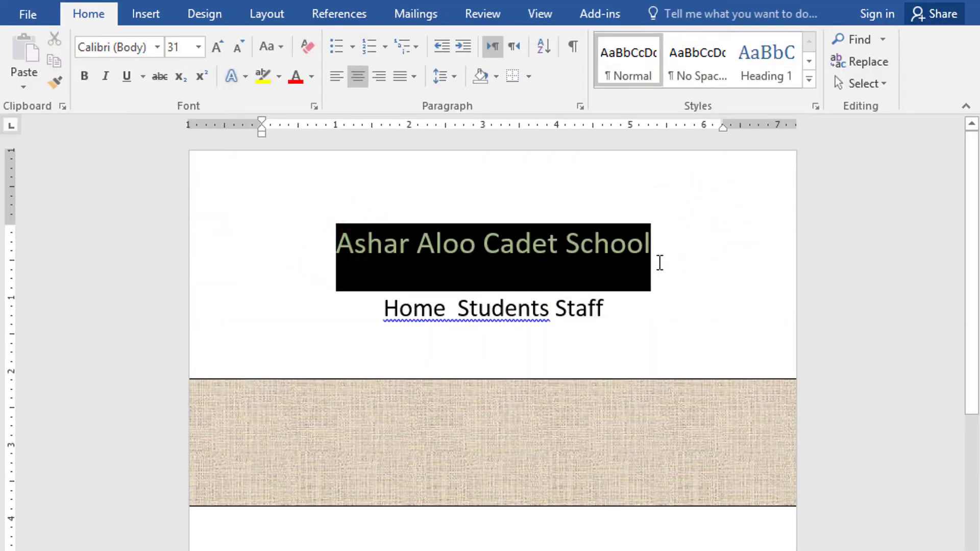
{"action": "left_click", "coordinate": [246, 76]}
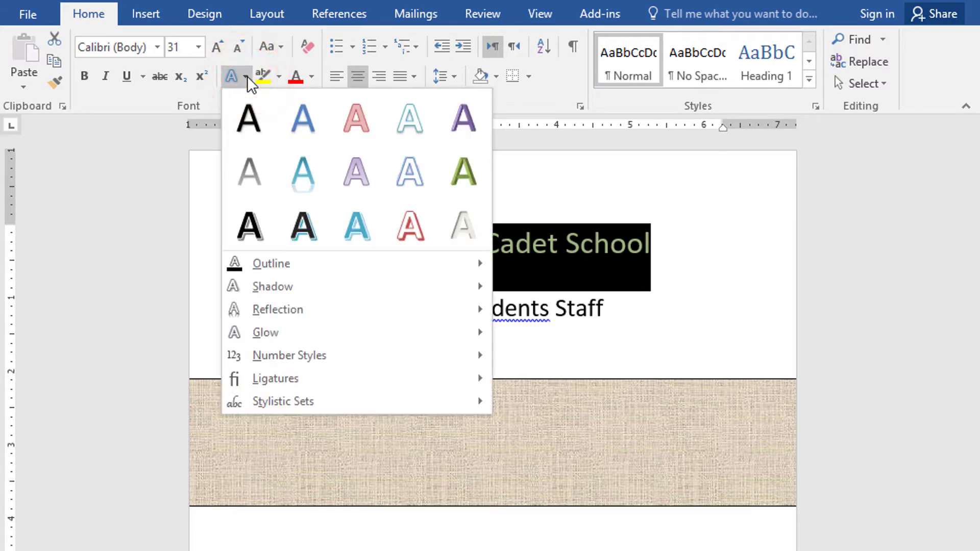
{"action": "left_click", "coordinate": [409, 172]}
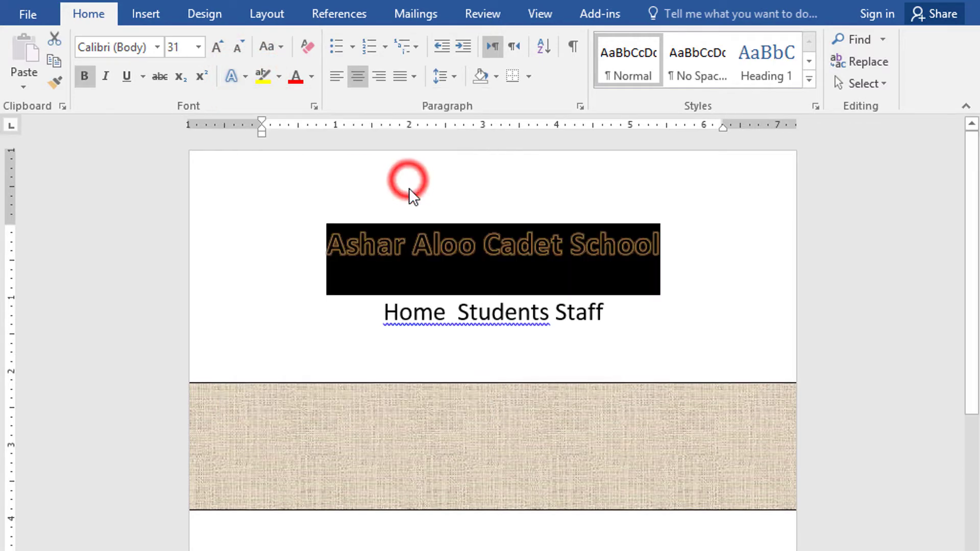
{"action": "left_click", "coordinate": [652, 335]}
Move the burlap banner up behind the title, make it taller, and remove the empty line below
{"action": "left_click_drag", "start_coordinate": [550, 476], "coordinate": [558, 244]}
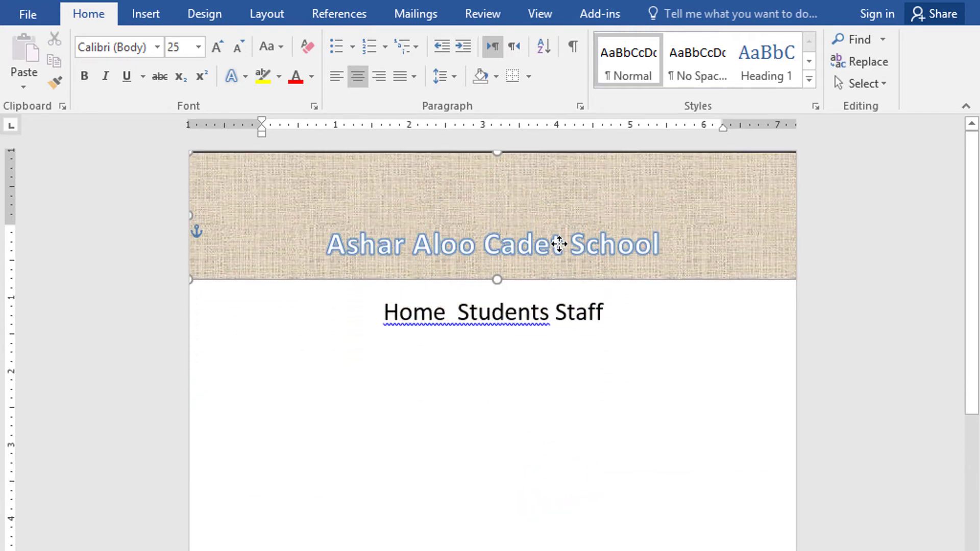
{"action": "left_click", "coordinate": [765, 203]}
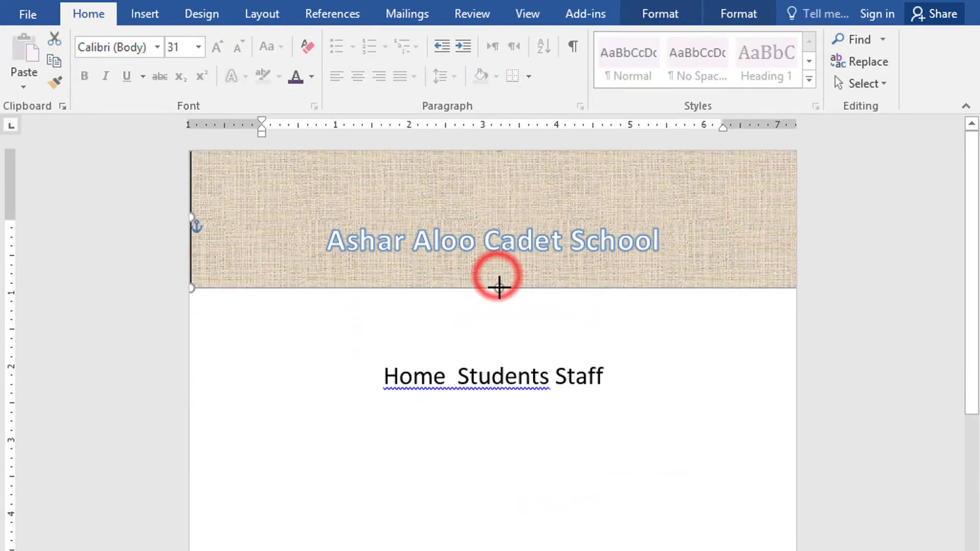
{"action": "left_click_drag", "start_coordinate": [498, 276], "coordinate": [499, 297]}
{"action": "left_click", "coordinate": [476, 342]}
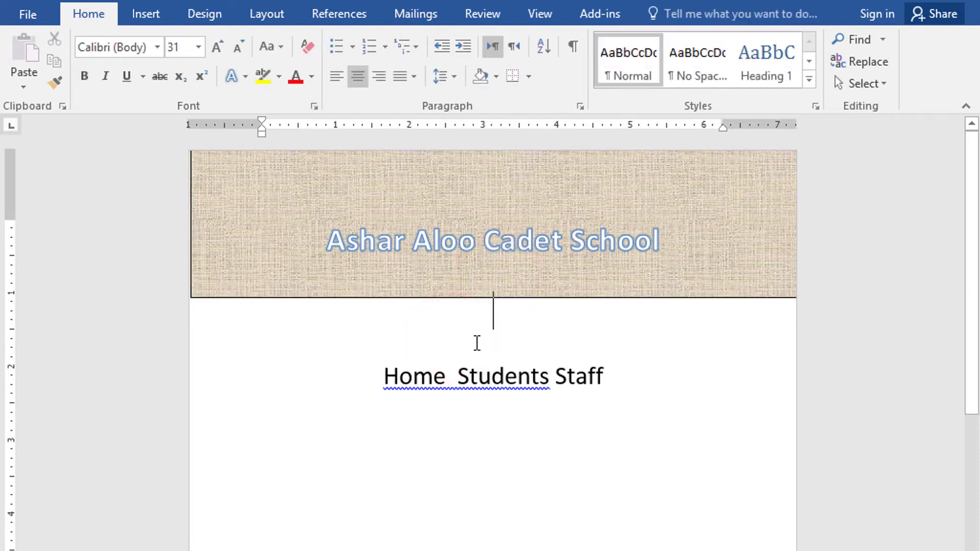
{"action": "key", "text": "BackSpace"}
{"action": "left_click_drag", "start_coordinate": [620, 302], "coordinate": [308, 324]}
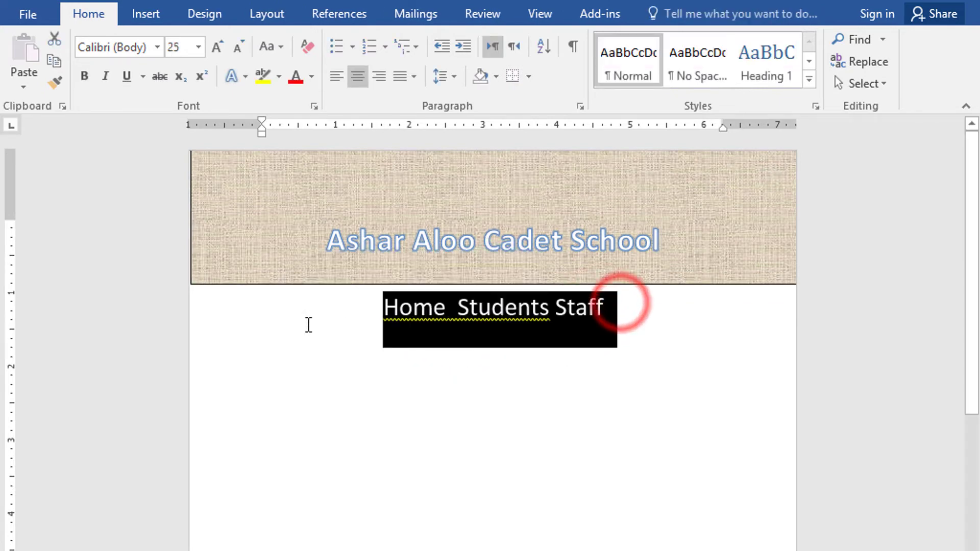
Spread out Home, Students and Staff with extra spaces and apply a dark shadowed text effect
{"action": "left_click", "coordinate": [502, 470]}
{"action": "left_click", "coordinate": [448, 305]}
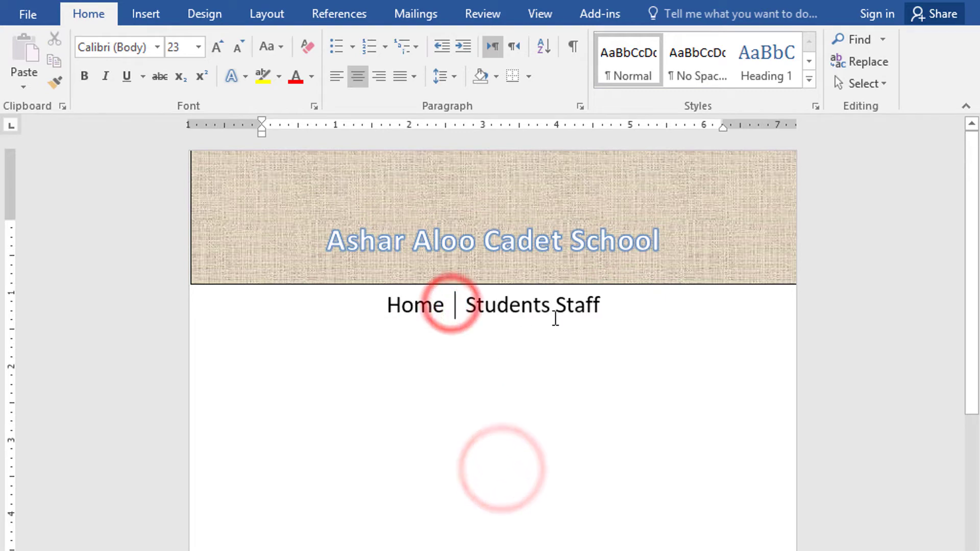
{"action": "left_click", "coordinate": [554, 308]}
{"action": "left_click", "coordinate": [374, 310]}
{"action": "left_click_drag", "start_coordinate": [374, 310], "coordinate": [619, 326]}
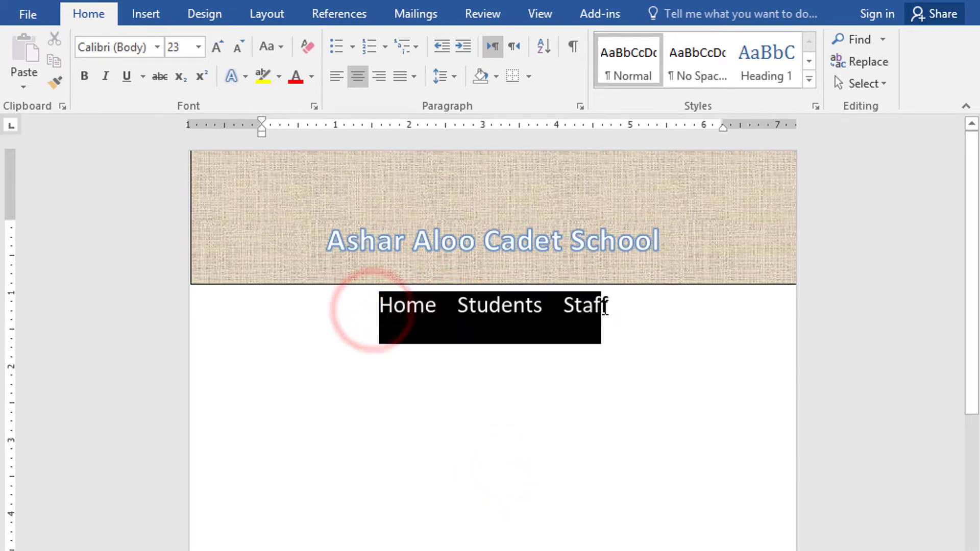
{"action": "left_click", "coordinate": [310, 78]}
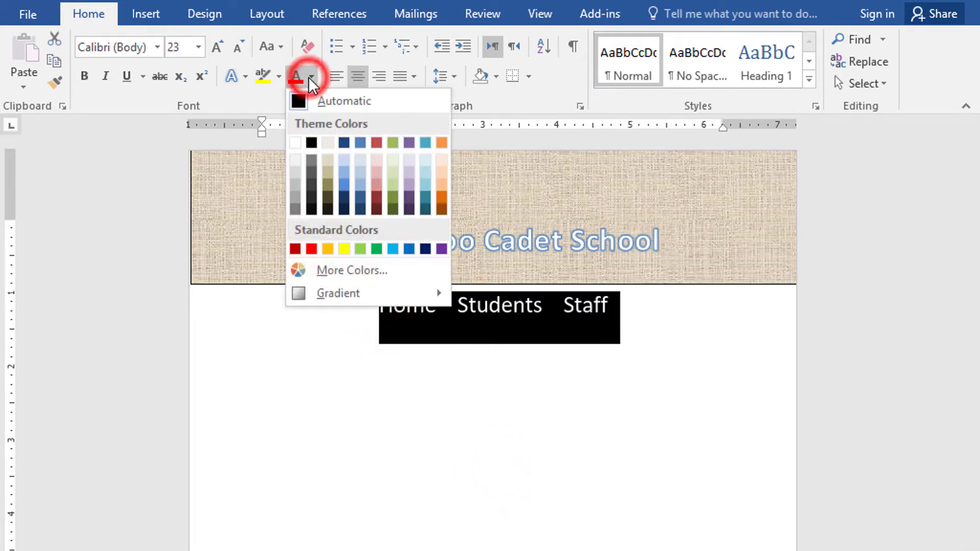
{"action": "left_click", "coordinate": [246, 78]}
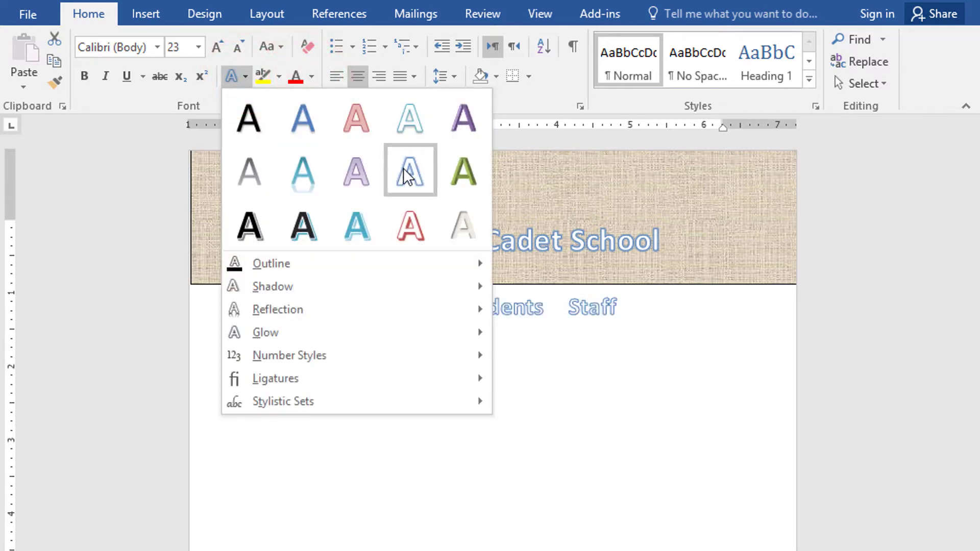
{"action": "left_click", "coordinate": [303, 230]}
{"action": "left_click", "coordinate": [492, 449]}
{"action": "left_click", "coordinate": [548, 329]}
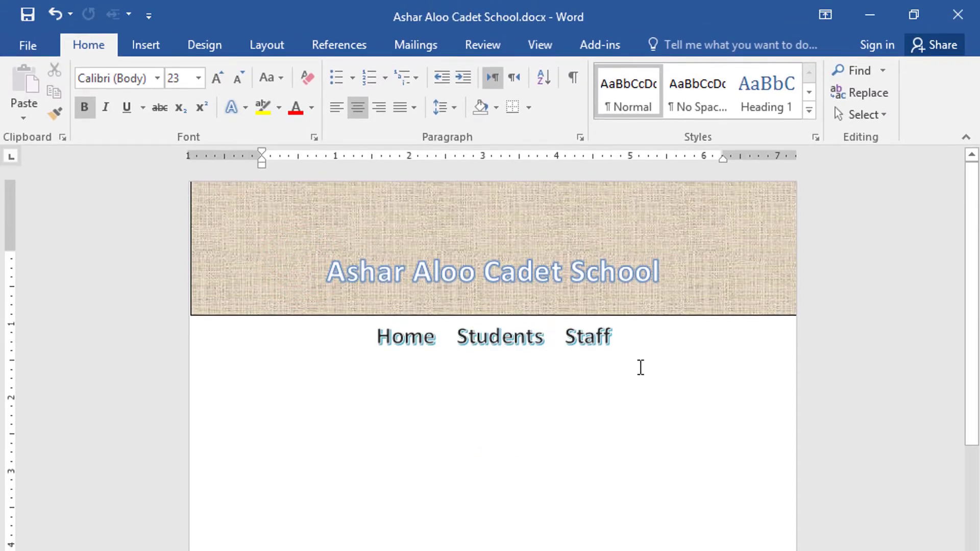
Close Word and paste a copy of the school page document from MsWordWeb onto the desktop
{"action": "left_click", "coordinate": [961, 9]}
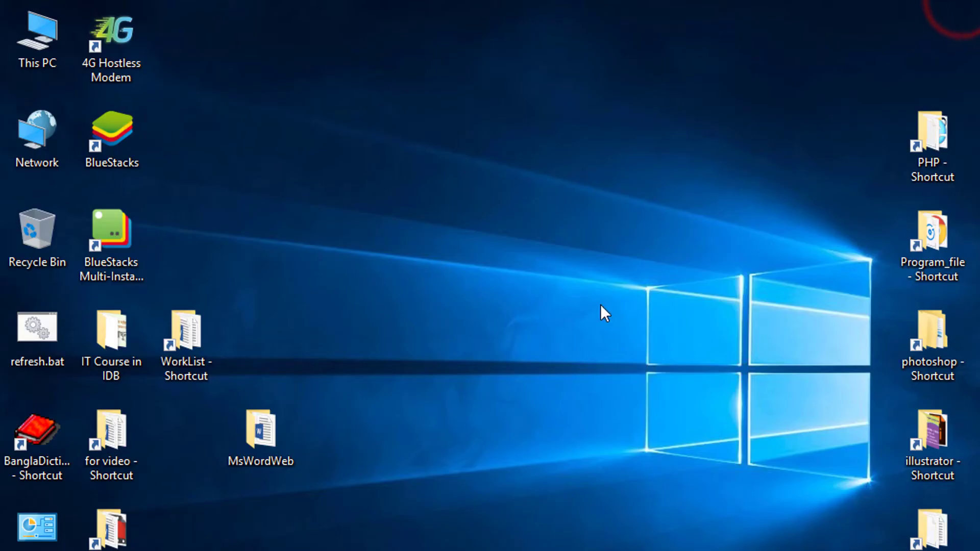
{"action": "double_click", "coordinate": [282, 437]}
{"action": "right_click", "coordinate": [234, 209]}
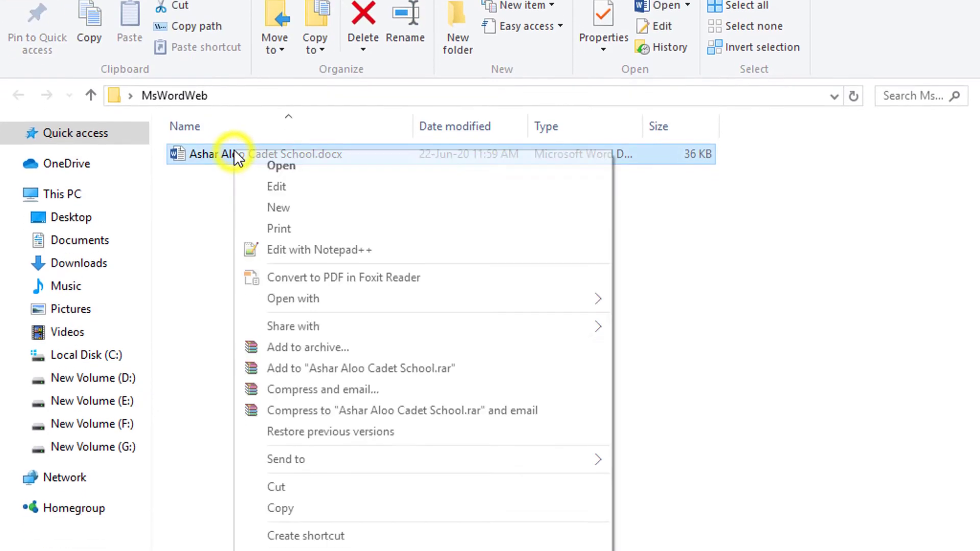
{"action": "left_click", "coordinate": [294, 420]}
{"action": "left_click", "coordinate": [91, 7]}
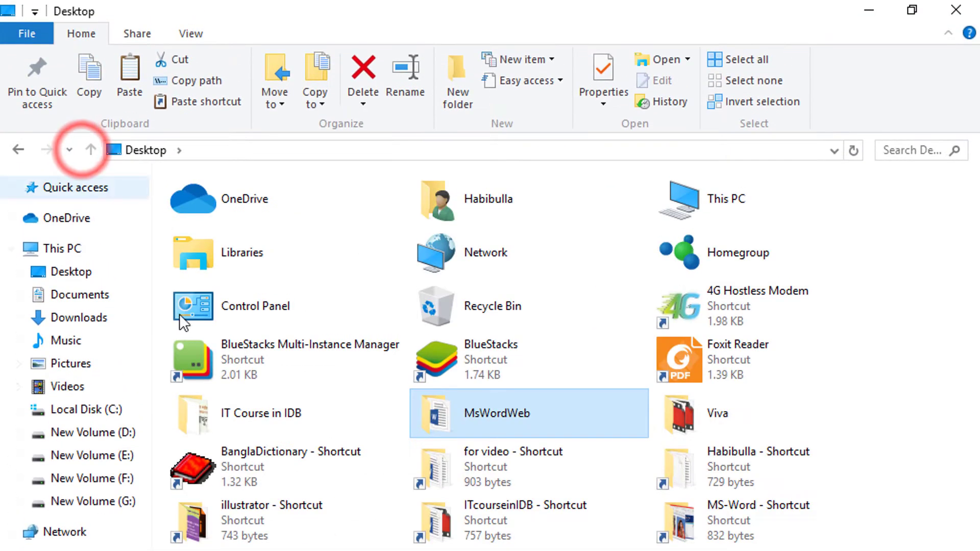
{"action": "left_click", "coordinate": [967, 8]}
{"action": "right_click", "coordinate": [356, 323]}
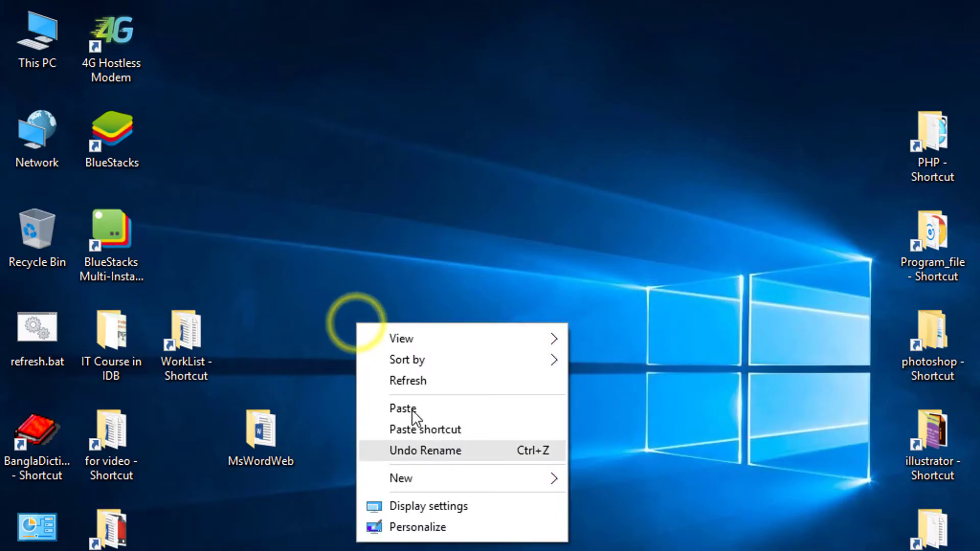
{"action": "left_click", "coordinate": [424, 408]}
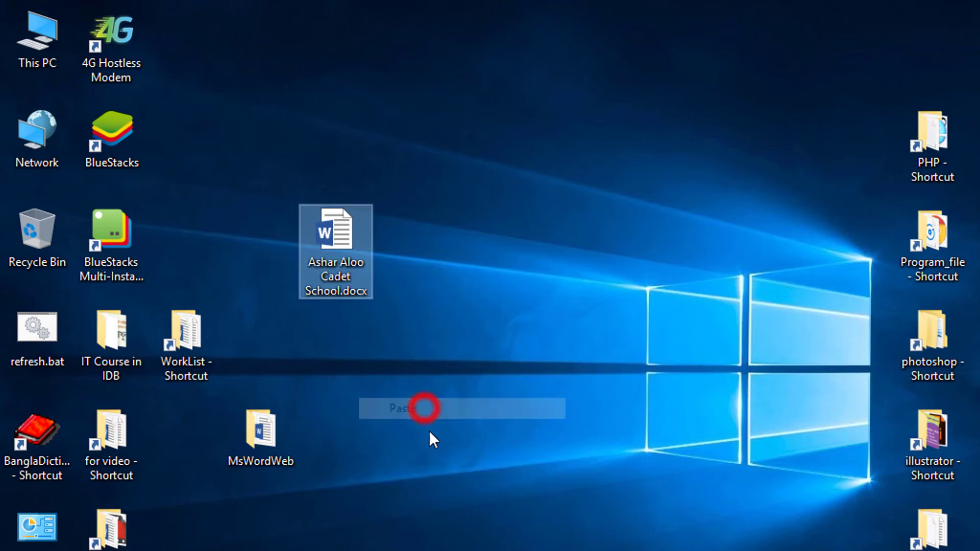
Rename the desktop copy to name.docx
{"action": "left_click", "coordinate": [359, 267]}
{"action": "key", "text": "BackSpace"}
{"action": "type", "text": "nam"}
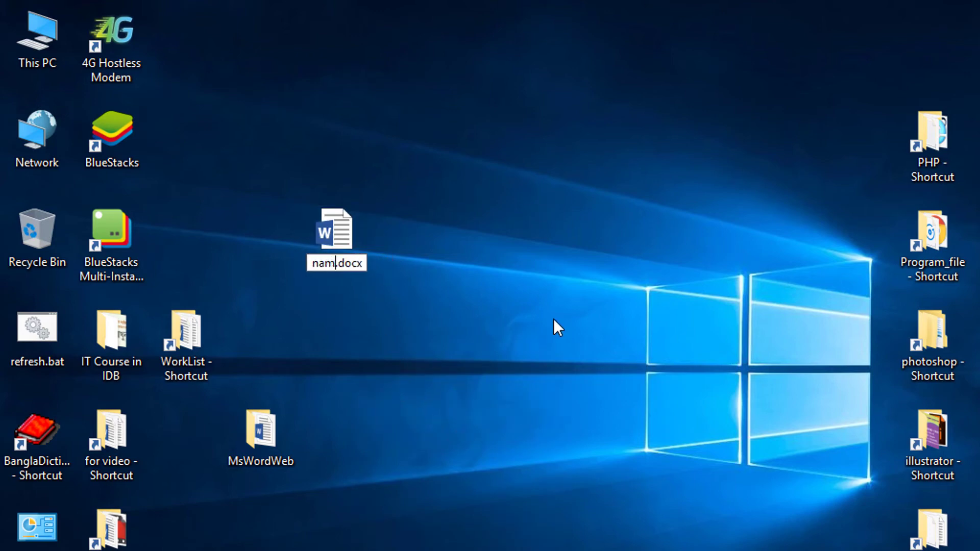
{"action": "type", "text": "e"}
{"action": "key", "text": "Return"}
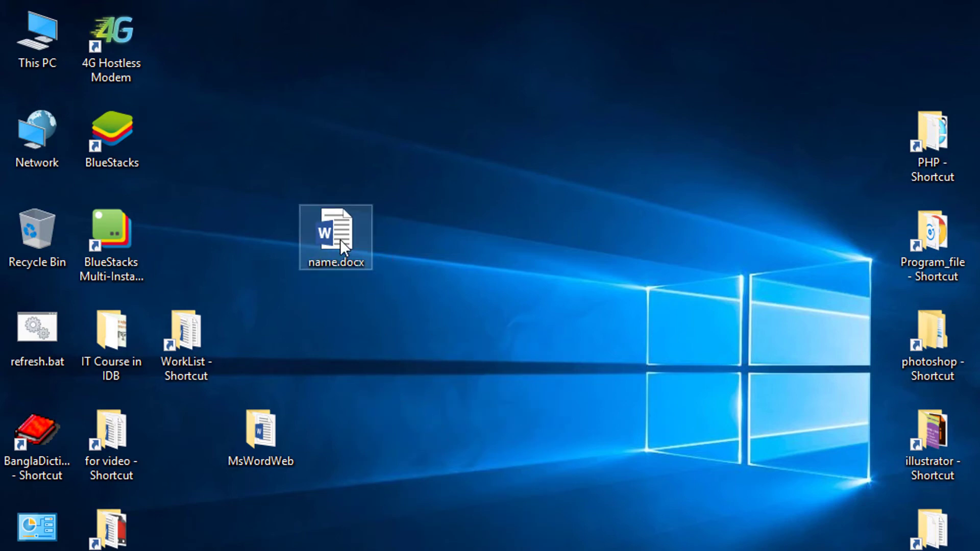
{"action": "right_click", "coordinate": [340, 239]}
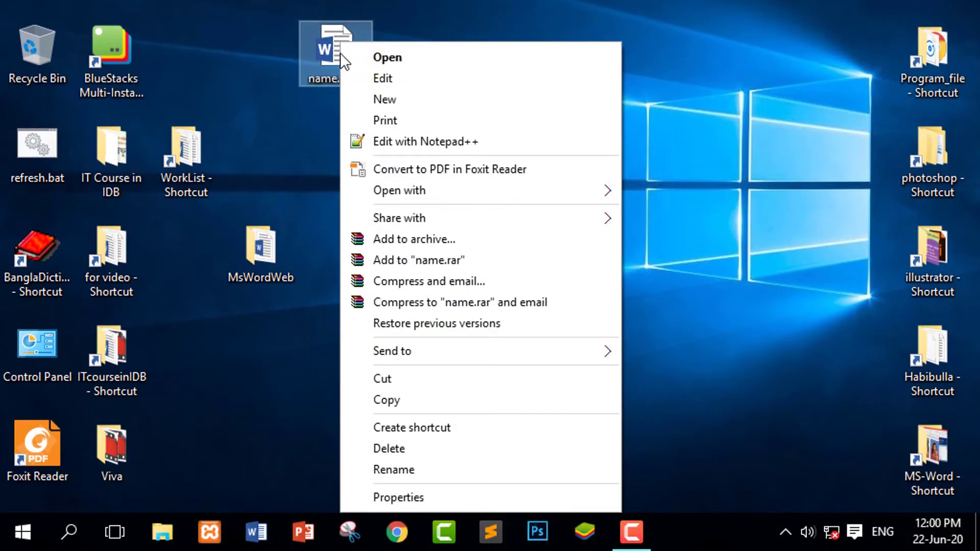
{"action": "mouse_move", "coordinate": [399, 191]}
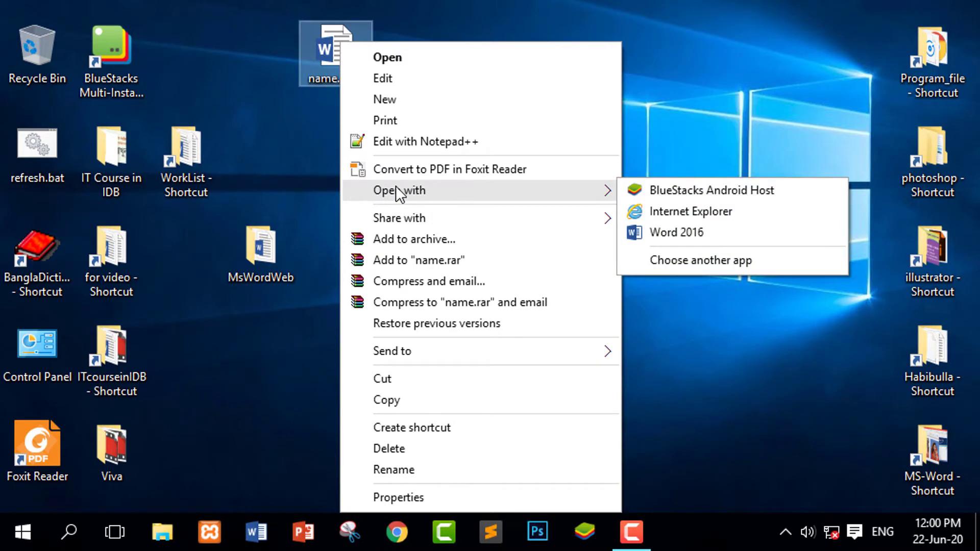
Paste a copy of name.docx into the MsWordWeb folder beside the school document and open it in Word
{"action": "right_click", "coordinate": [335, 58]}
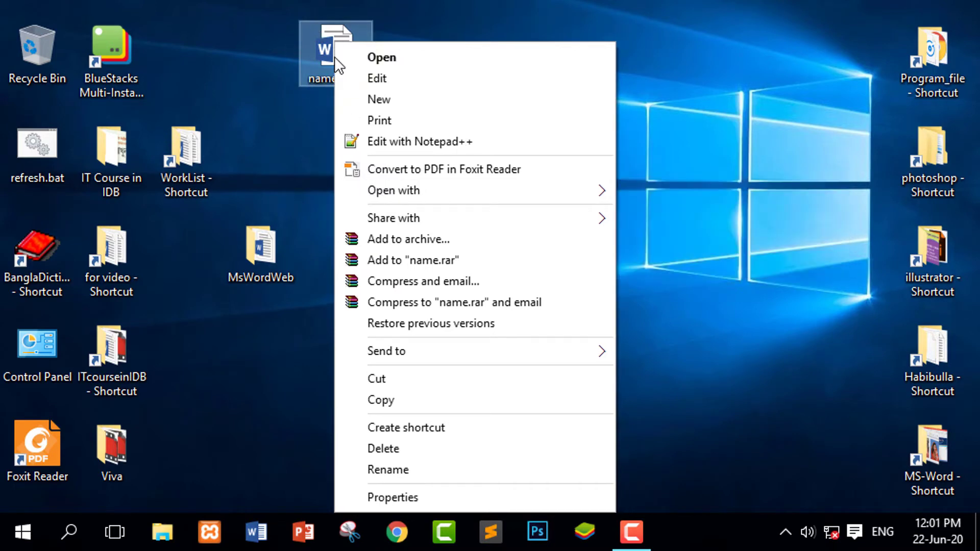
{"action": "left_click", "coordinate": [401, 394]}
{"action": "left_click", "coordinate": [360, 291]}
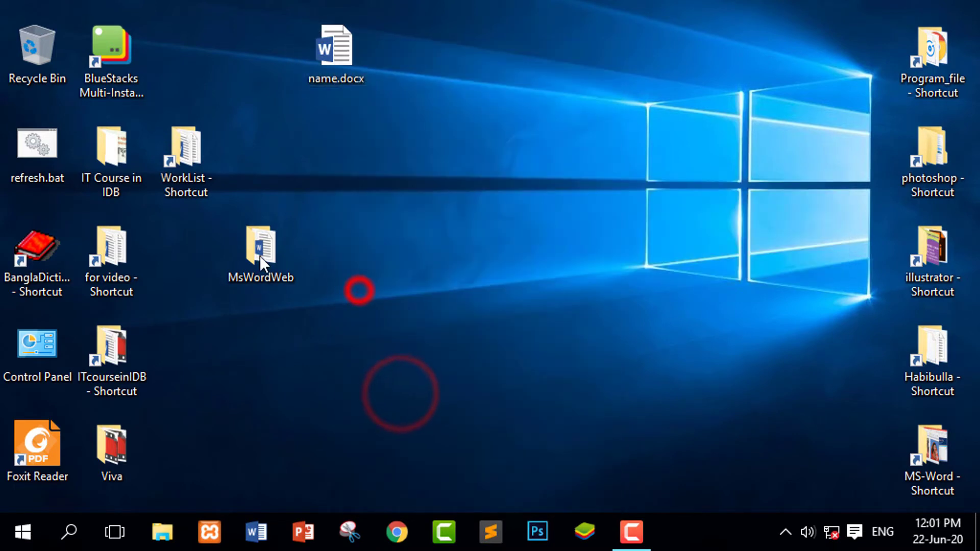
{"action": "double_click", "coordinate": [253, 247]}
{"action": "right_click", "coordinate": [245, 293]}
{"action": "left_click", "coordinate": [302, 426]}
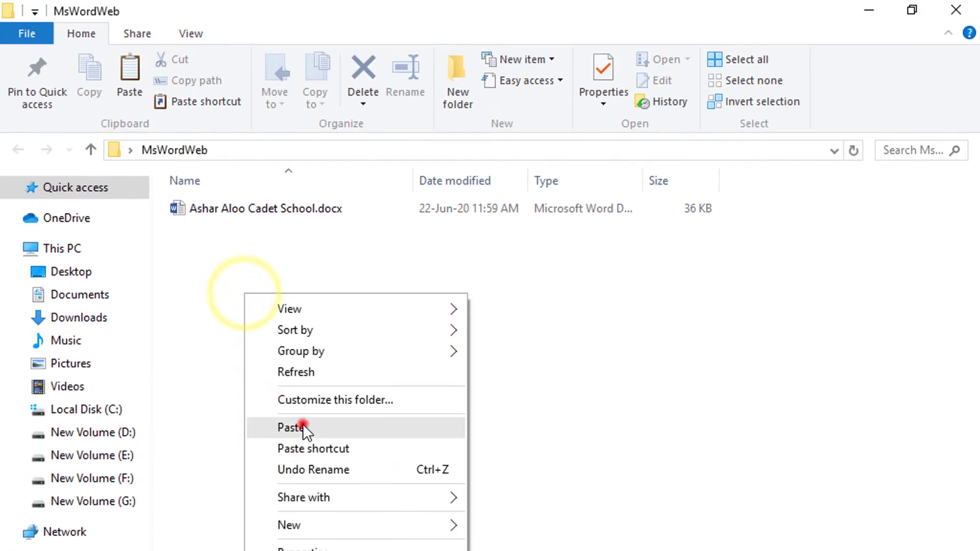
{"action": "double_click", "coordinate": [236, 228]}
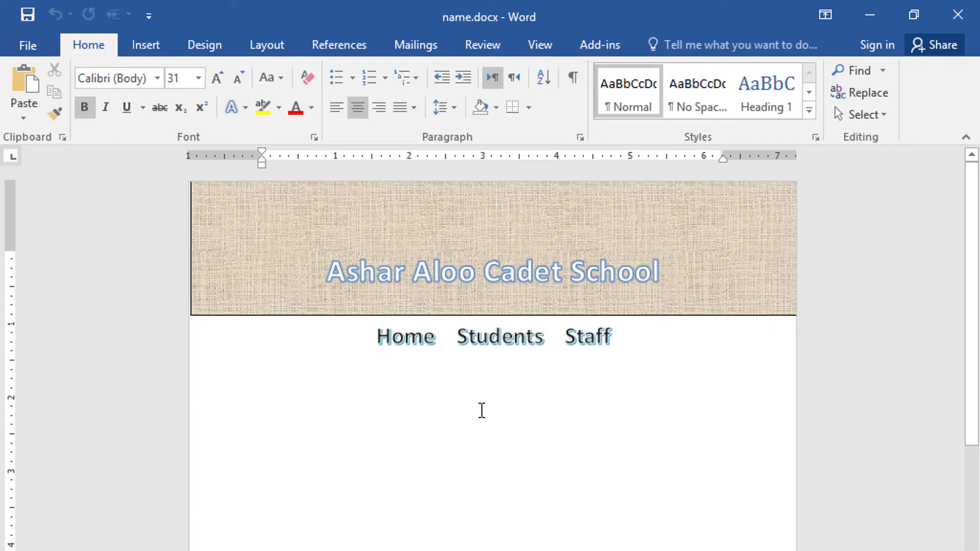
{"action": "triple_click", "coordinate": [620, 337]}
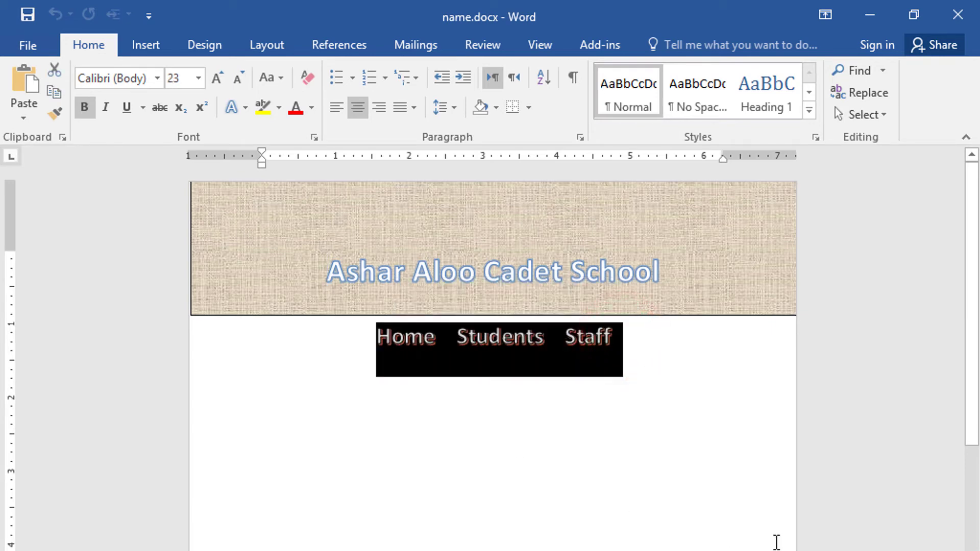
Add a 'Student's attendance Sheet' heading below the menu line with the black text effect
{"action": "left_click", "coordinate": [675, 443]}
{"action": "left_click", "coordinate": [649, 352]}
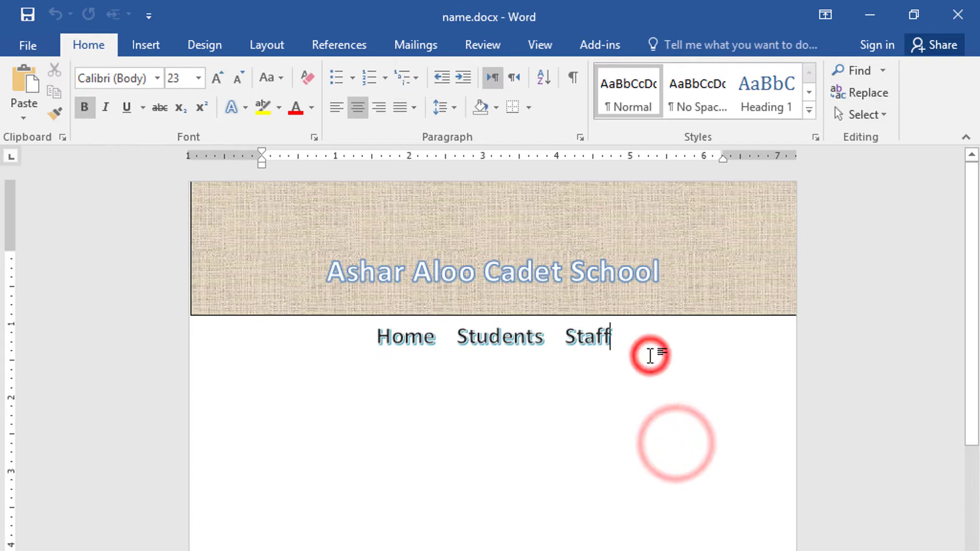
{"action": "key", "text": "Return"}
{"action": "type", "text": "Student’s"}
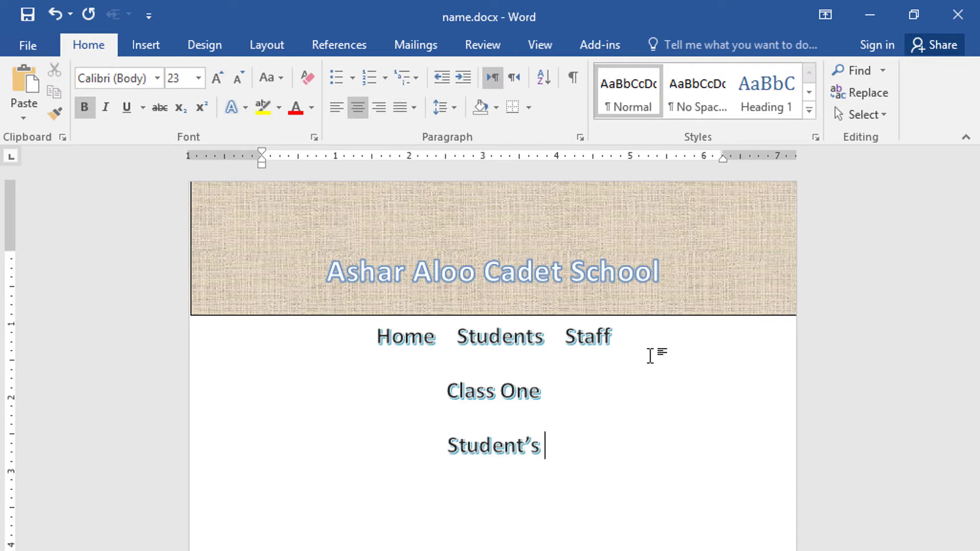
{"action": "type", "text": "atten"}
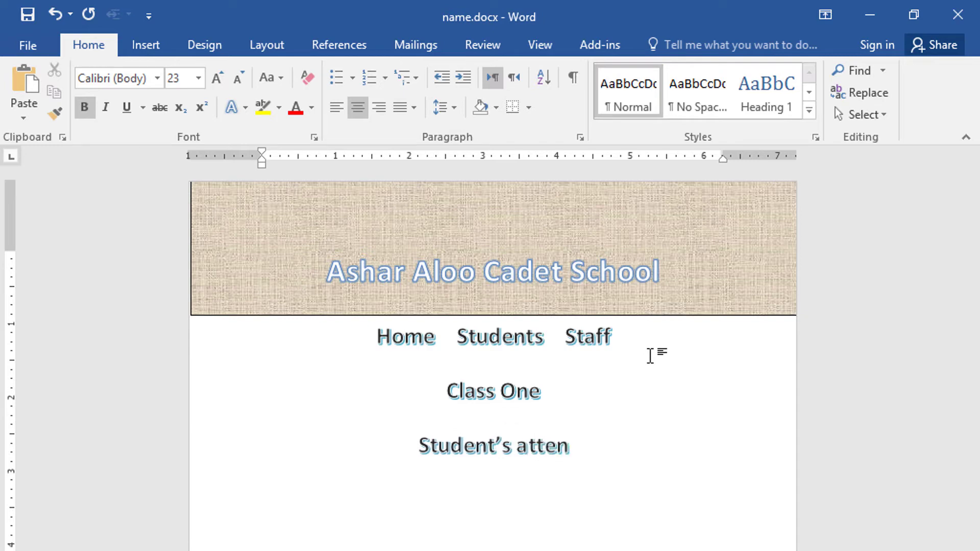
{"action": "type", "text": "dance Sheet"}
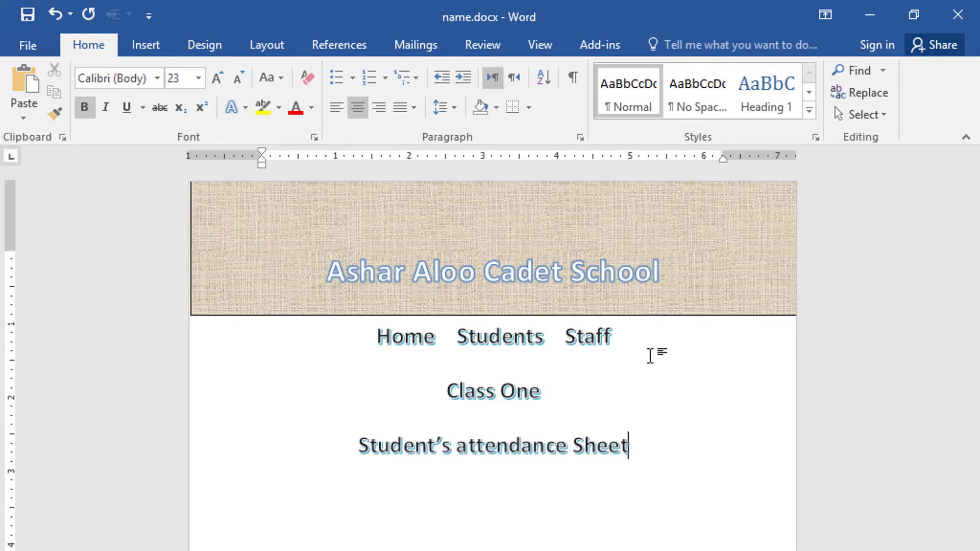
{"action": "left_click_drag", "start_coordinate": [352, 446], "coordinate": [630, 462]}
{"action": "left_click", "coordinate": [247, 108]}
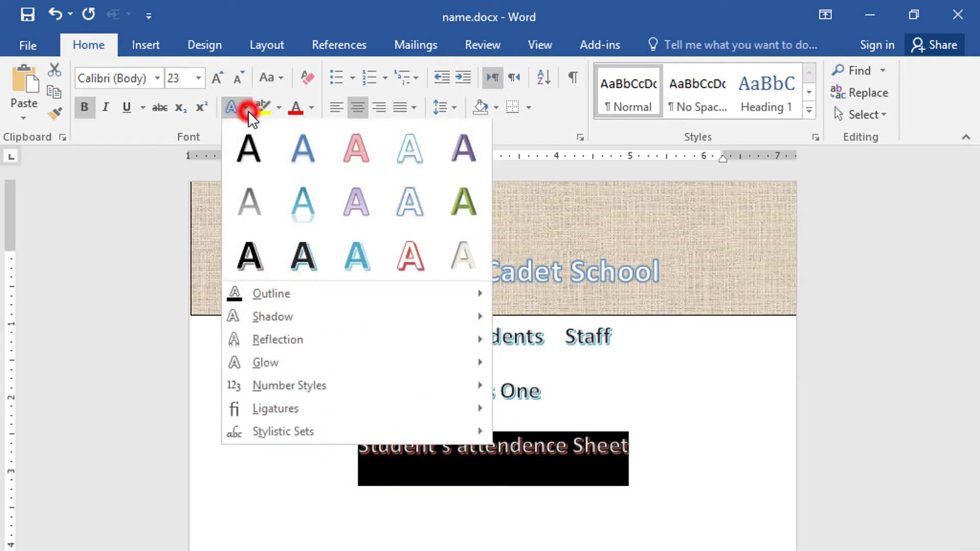
{"action": "left_click", "coordinate": [248, 150]}
{"action": "left_click", "coordinate": [639, 462]}
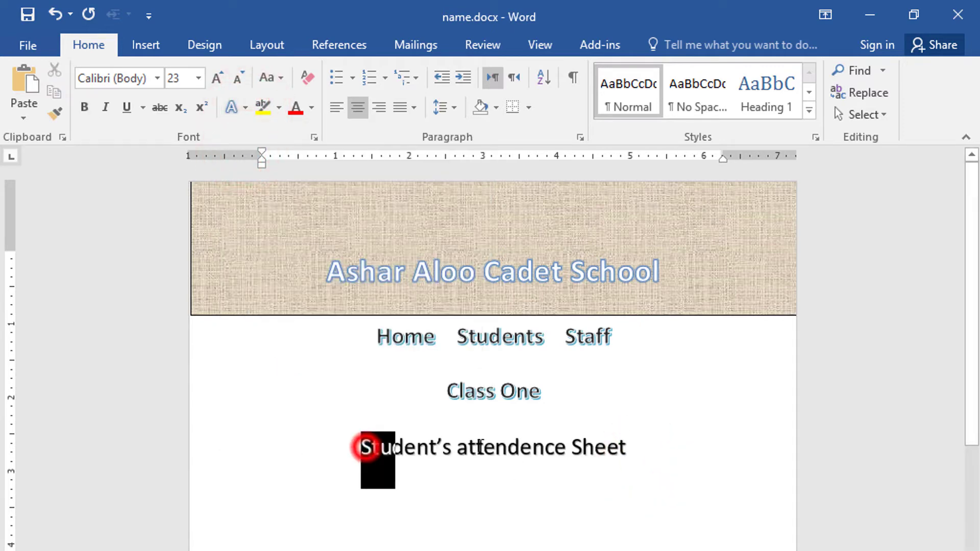
Underline the heading, clear formatting on the line below, and bring up the Table grid
{"action": "left_click_drag", "start_coordinate": [363, 447], "coordinate": [591, 452]}
{"action": "key", "text": "ctrl+u"}
{"action": "left_click", "coordinate": [536, 546]}
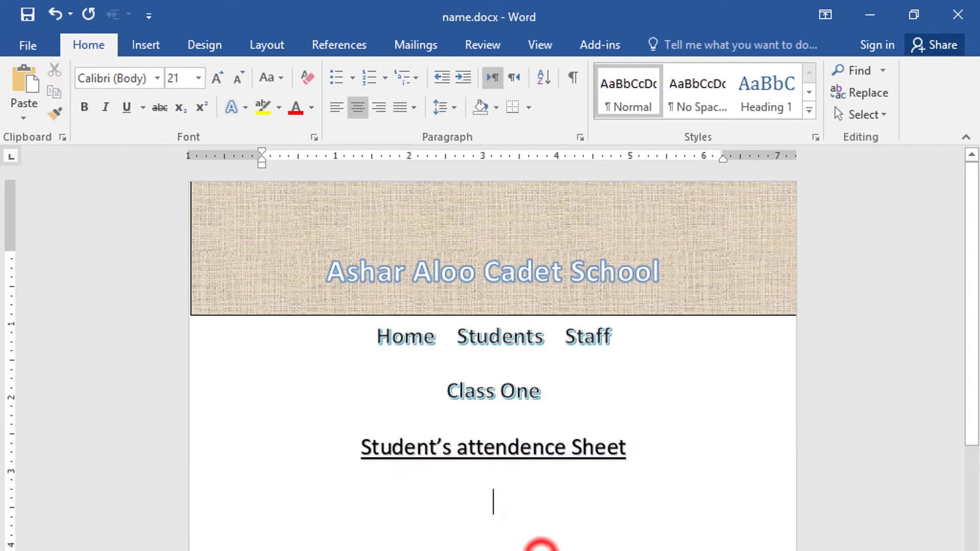
{"action": "key", "text": "ctrl+l"}
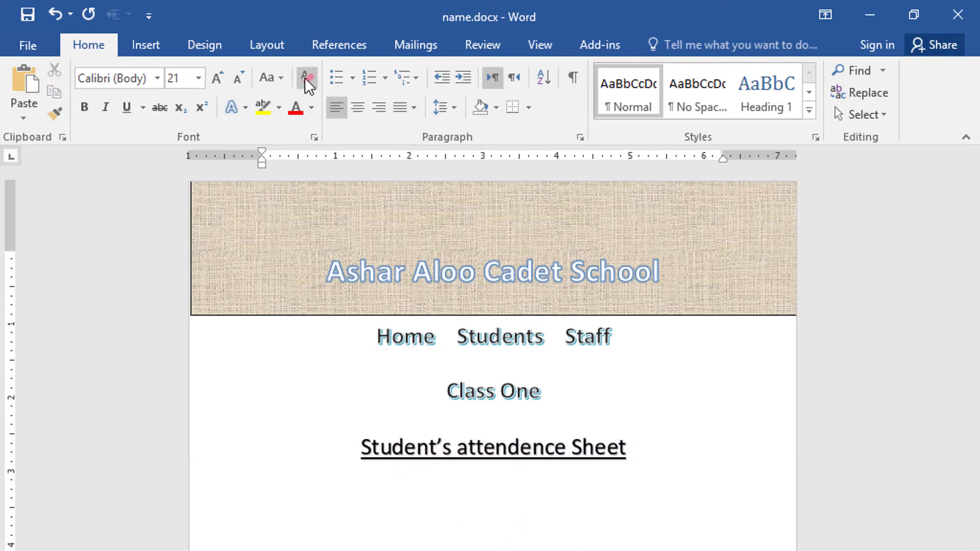
{"action": "left_click", "coordinate": [302, 500]}
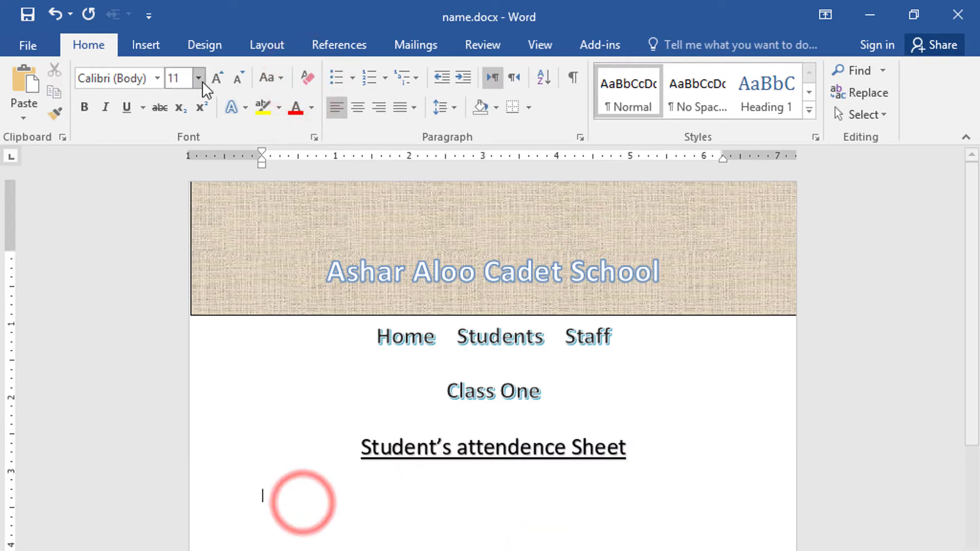
{"action": "left_click", "coordinate": [146, 47]}
{"action": "left_click", "coordinate": [70, 110]}
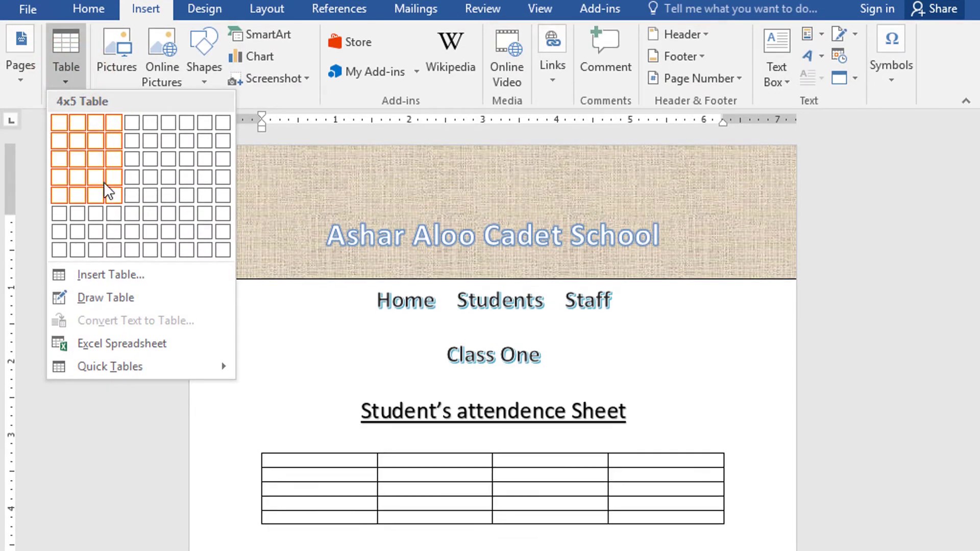
Insert a four-column table and fill in the SL header and the row numbers
{"action": "left_click", "coordinate": [114, 177]}
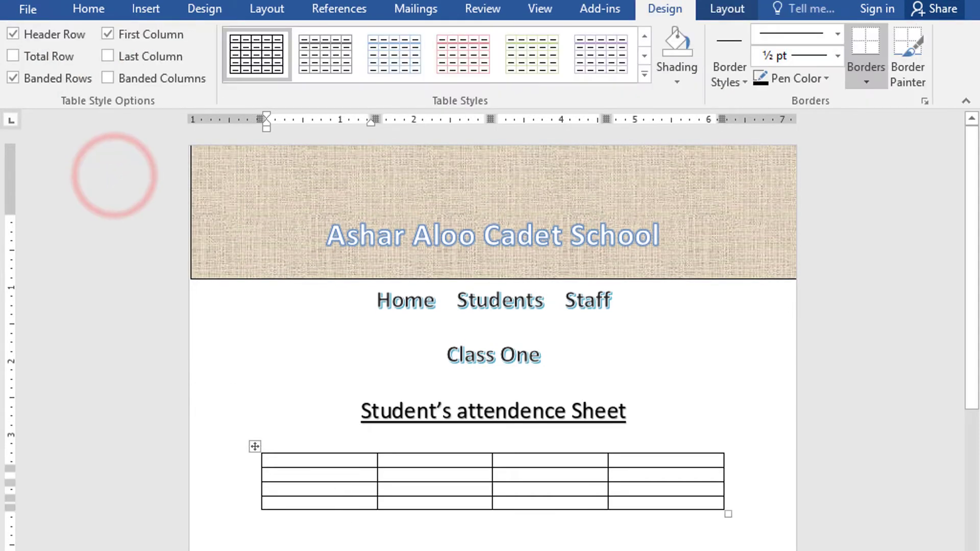
{"action": "type", "text": "SL"}
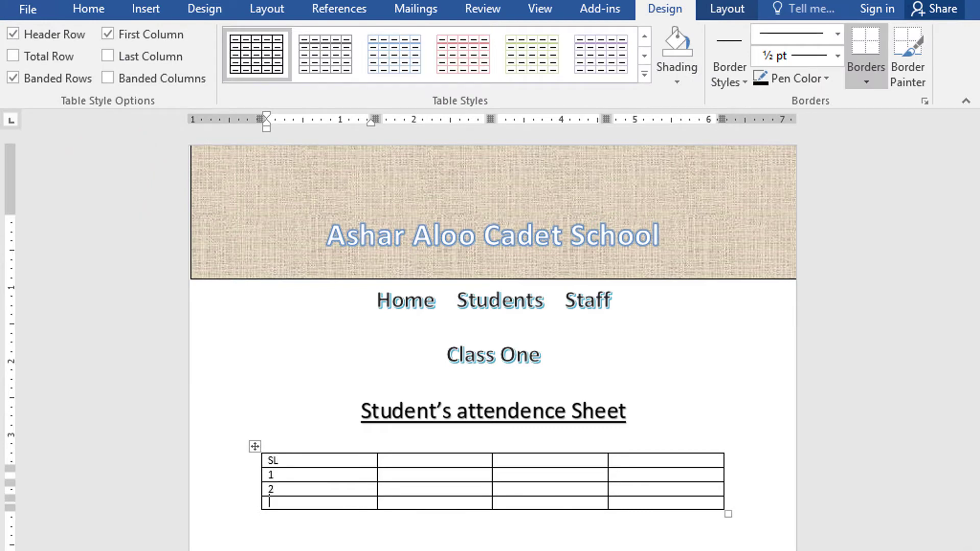
{"action": "type", "text": "3"}
{"action": "key", "text": "Return"}
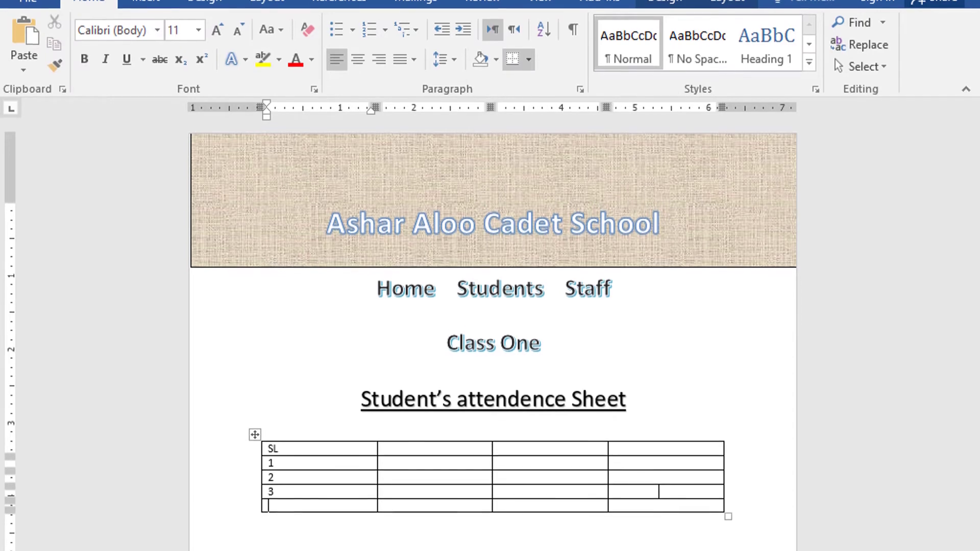
{"action": "key", "text": "Tab"}
{"action": "key", "text": "Tab"}
{"action": "key", "text": "Tab"}
{"action": "key", "text": "Tab"}
{"action": "key", "text": "Tab"}
{"action": "key", "text": "Tab"}
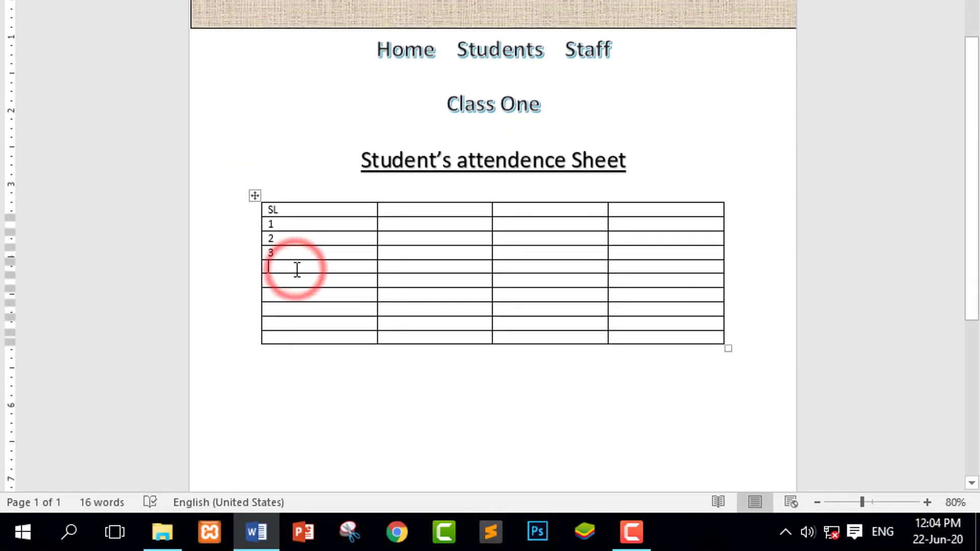
{"action": "type", "text": "4"}
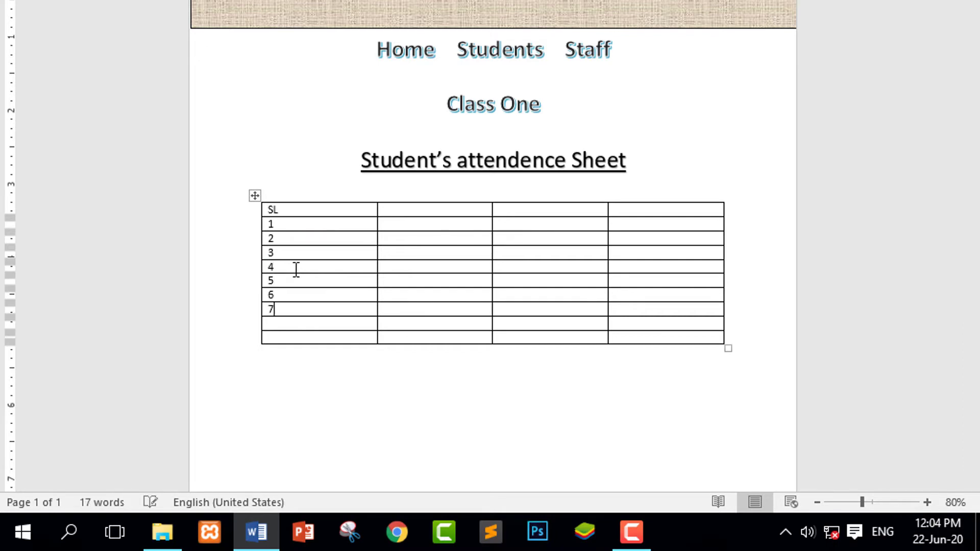
Enlarge the table text, add the Name, 1 and 2 headers and six student names, and delete empty rows 7–9
{"action": "left_click", "coordinate": [255, 196]}
{"action": "key", "text": "ctrl+shift+period"}
{"action": "key", "text": "ctrl+shift+period"}
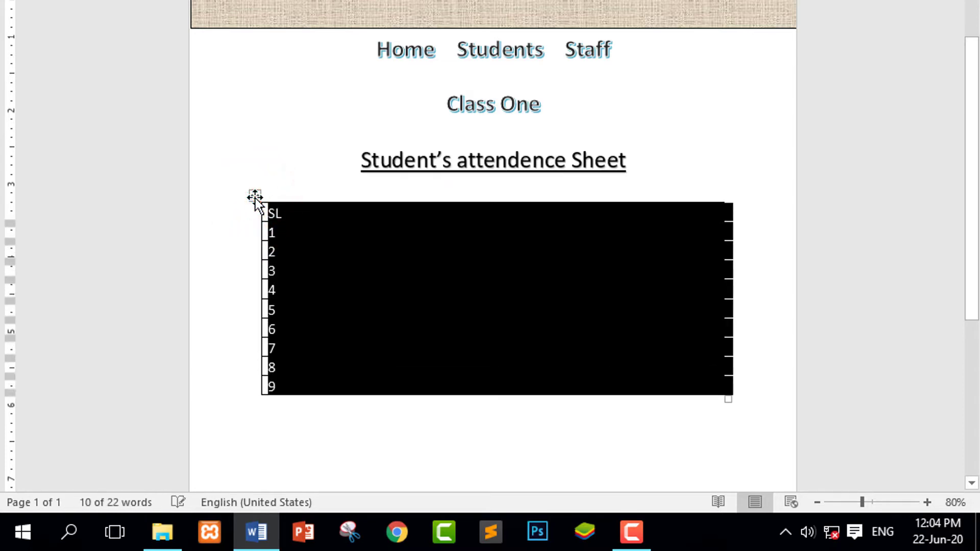
{"action": "key", "text": "ctrl+shift+period"}
{"action": "key", "text": "ctrl+shift+period"}
{"action": "left_click", "coordinate": [419, 217]}
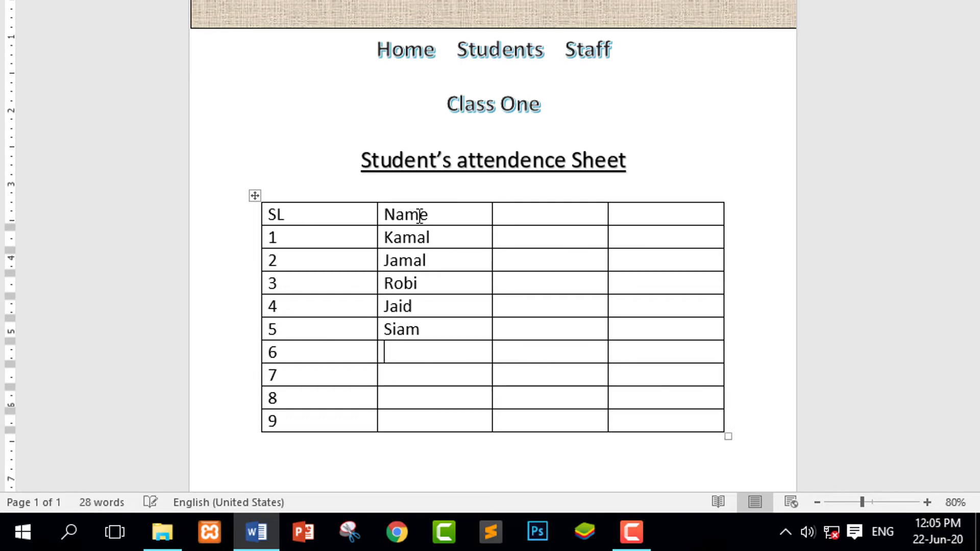
{"action": "type", "text": "Kobir"}
{"action": "left_click_drag", "start_coordinate": [255, 386], "coordinate": [257, 424]}
{"action": "key", "text": "BackSpace"}
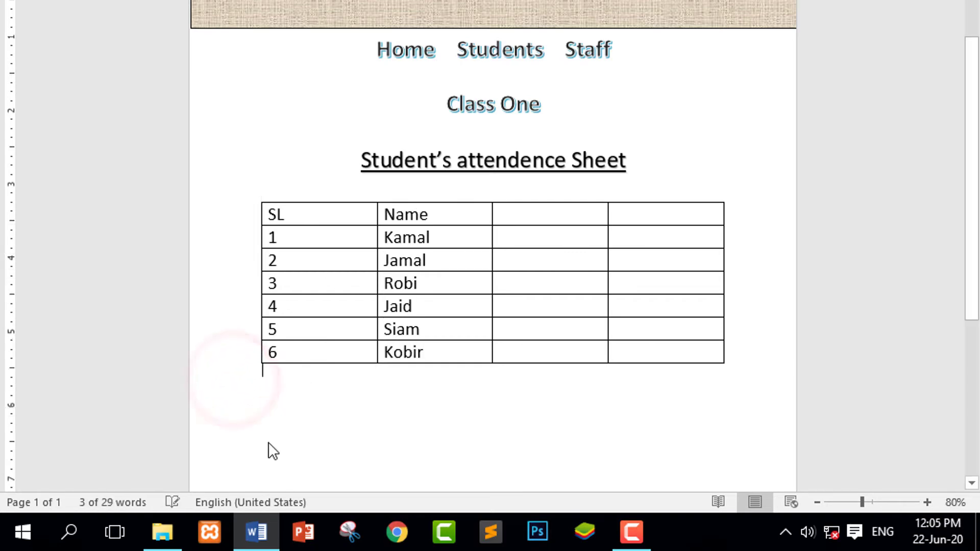
{"action": "left_click", "coordinate": [537, 211]}
{"action": "type", "text": "1"}
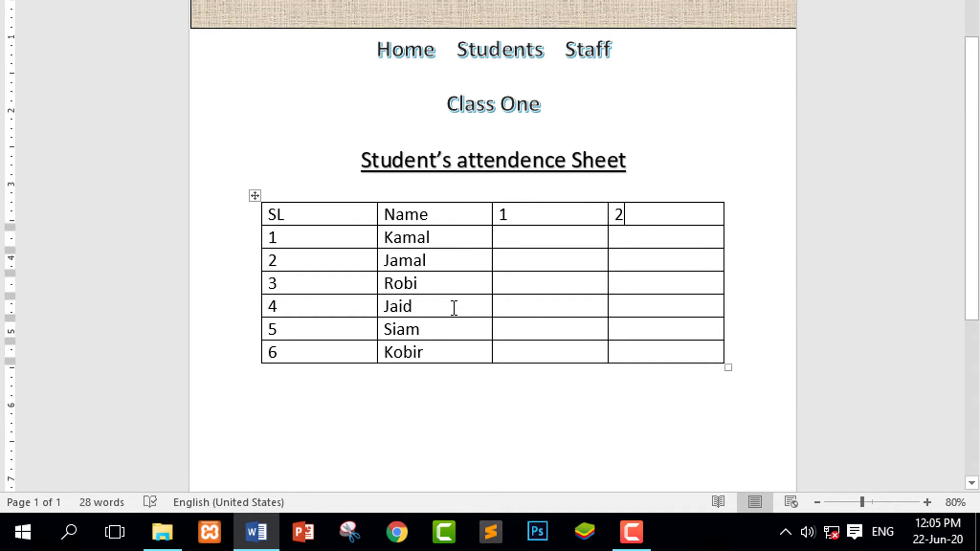
{"action": "scroll", "coordinate": [466, 307], "scroll_direction": "up", "scroll_amount": 3}
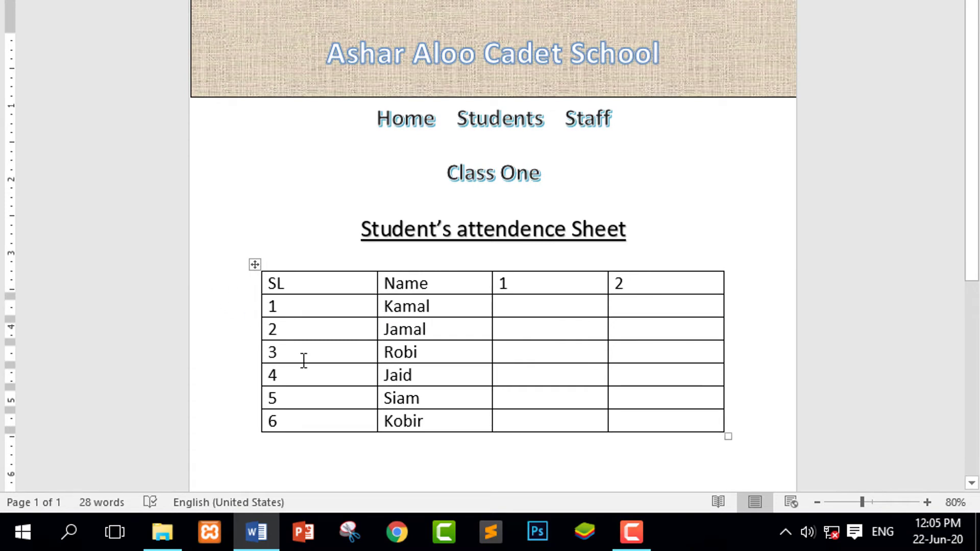
Shade the table's header row tan and the student rows light blue
{"action": "left_click", "coordinate": [231, 296]}
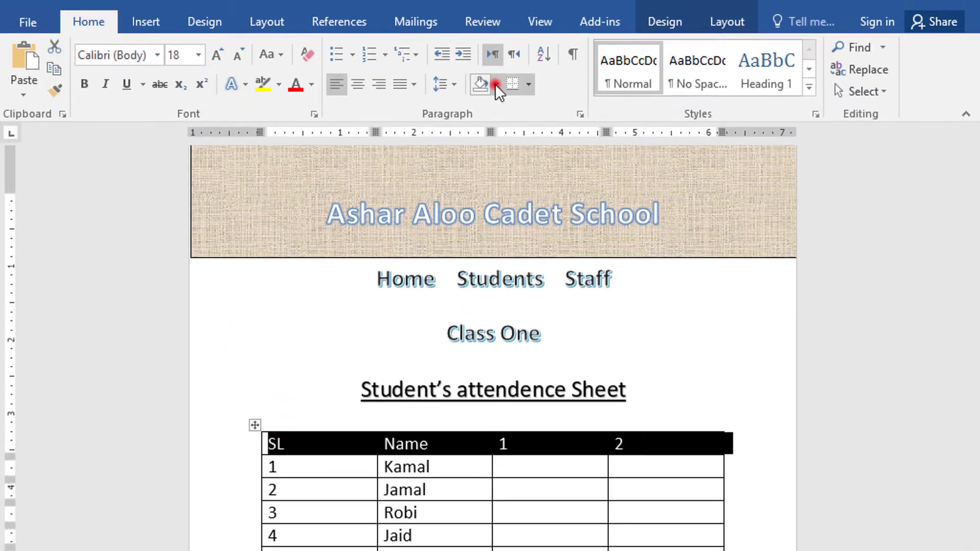
{"action": "left_click", "coordinate": [496, 83]}
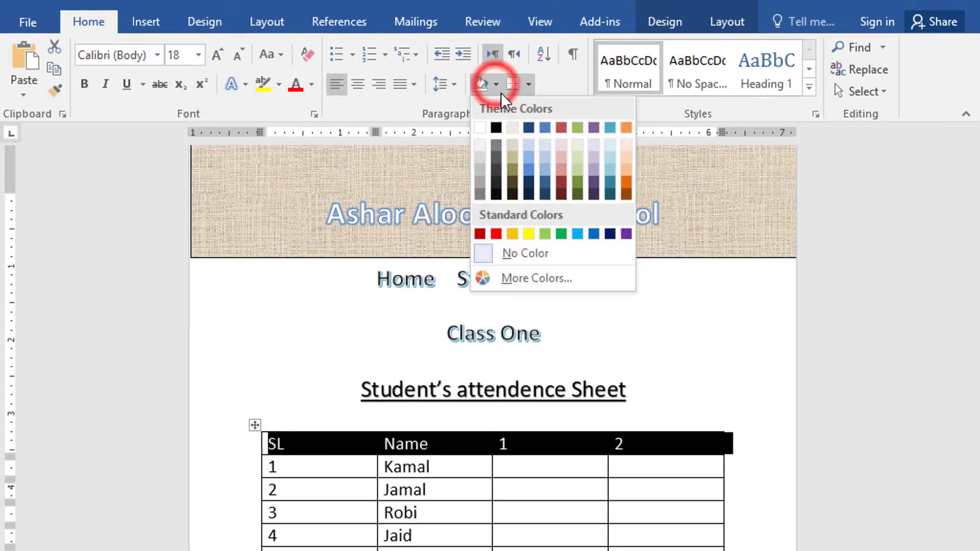
{"action": "left_click", "coordinate": [516, 143]}
{"action": "left_click", "coordinate": [313, 368]}
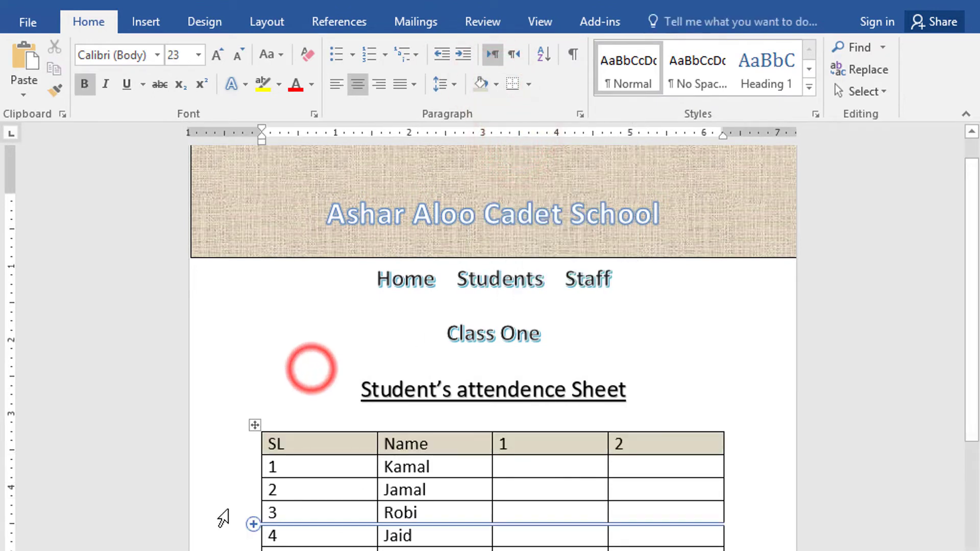
{"action": "left_click", "coordinate": [244, 467]}
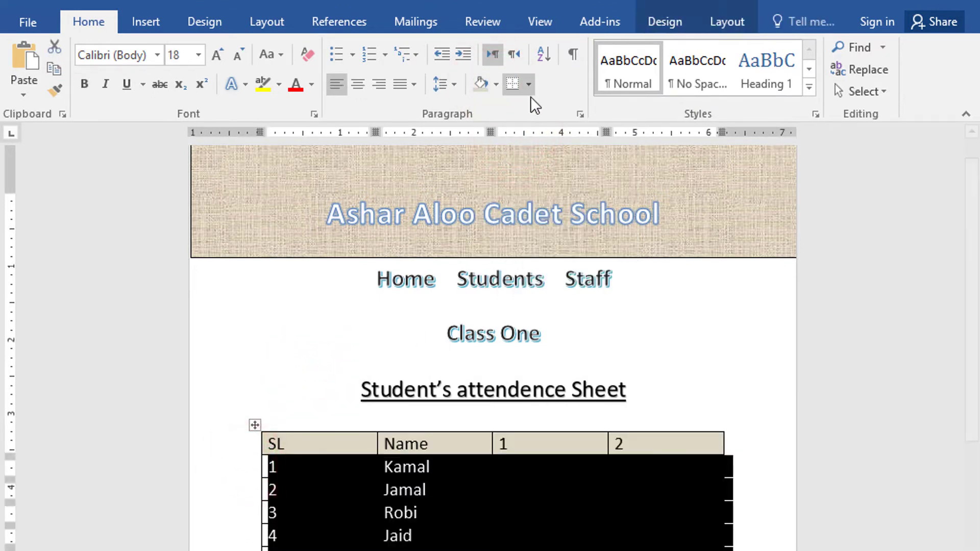
{"action": "left_click", "coordinate": [496, 84]}
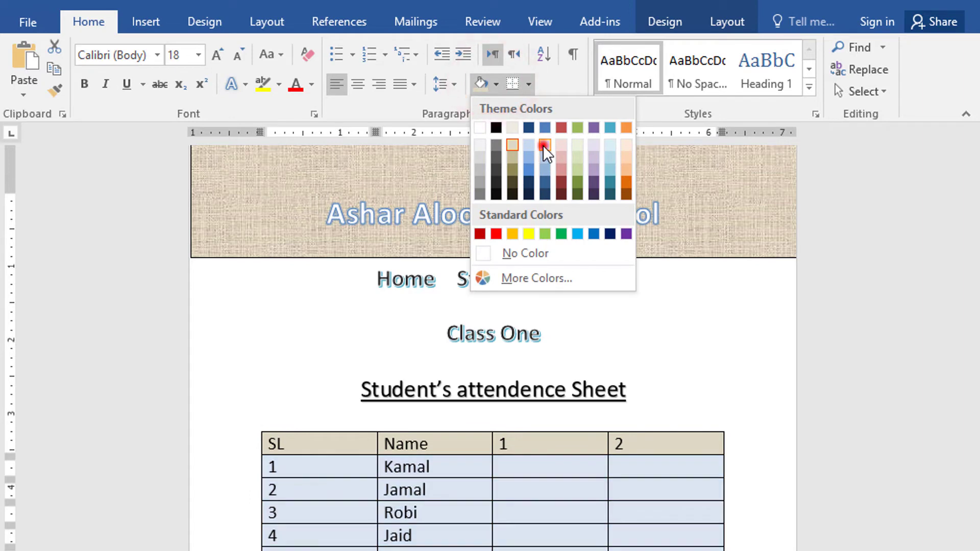
{"action": "left_click", "coordinate": [544, 146]}
{"action": "left_click", "coordinate": [708, 378]}
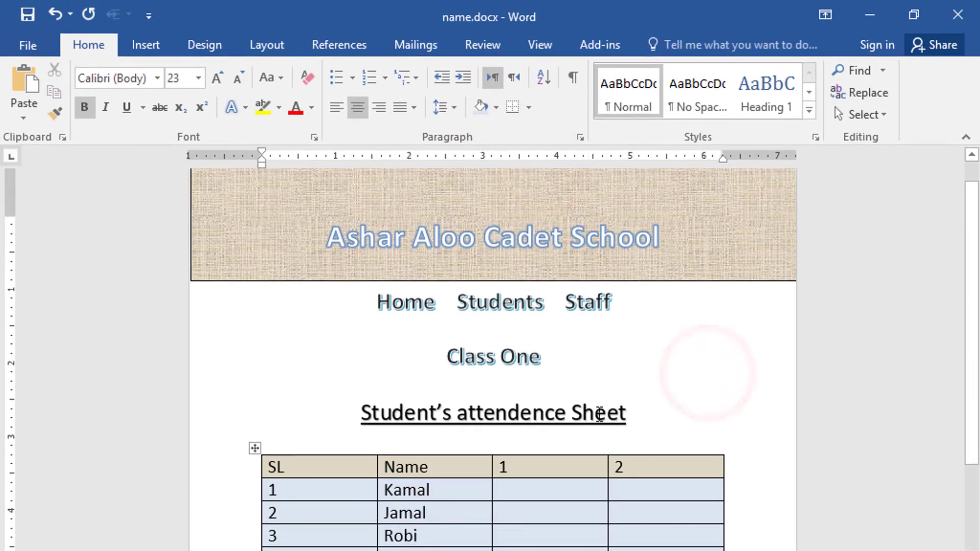
{"action": "scroll", "coordinate": [684, 396], "scroll_direction": "down", "scroll_amount": 2}
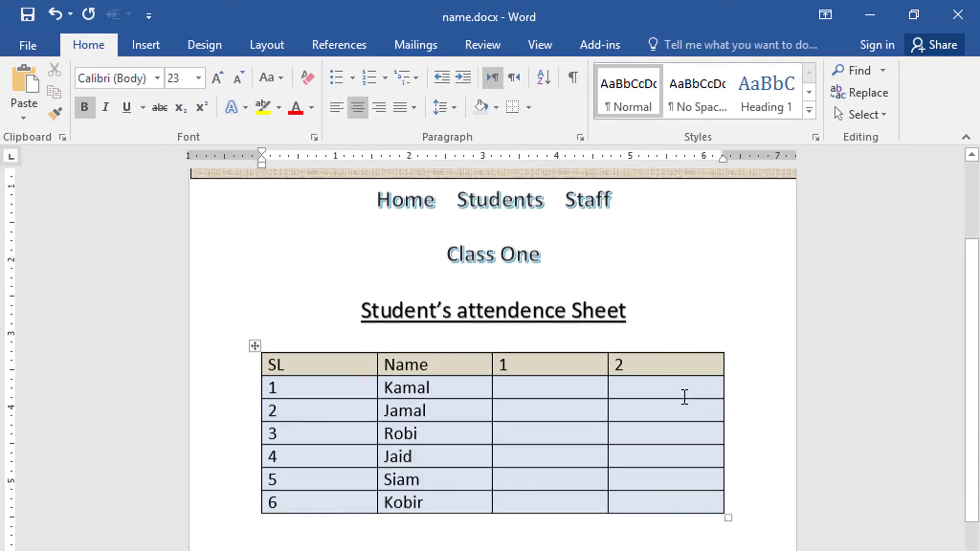
{"action": "scroll", "coordinate": [684, 395], "scroll_direction": "up", "scroll_amount": 3}
{"action": "left_click", "coordinate": [436, 525]}
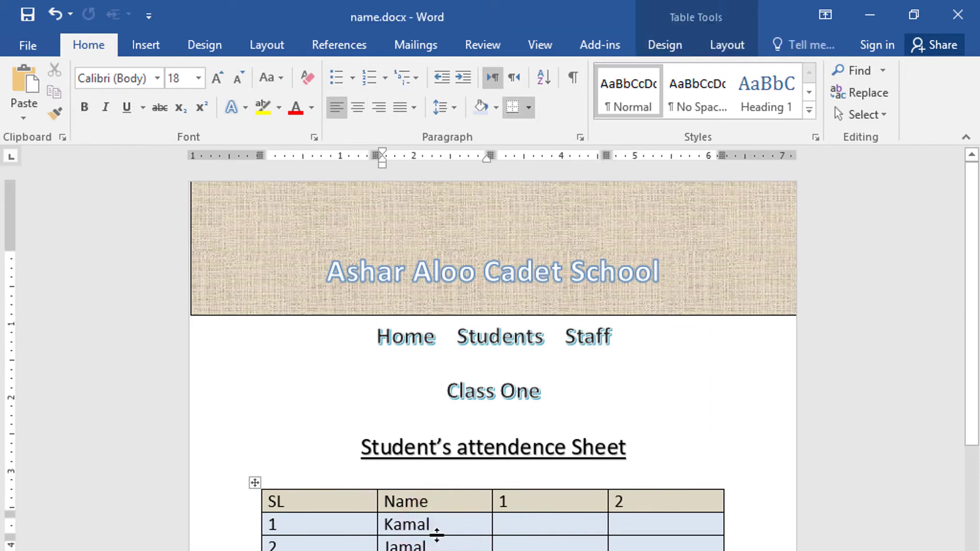
Close Word, rename name.docx on the desktop to details.docx, and open it
{"action": "left_click", "coordinate": [957, 15]}
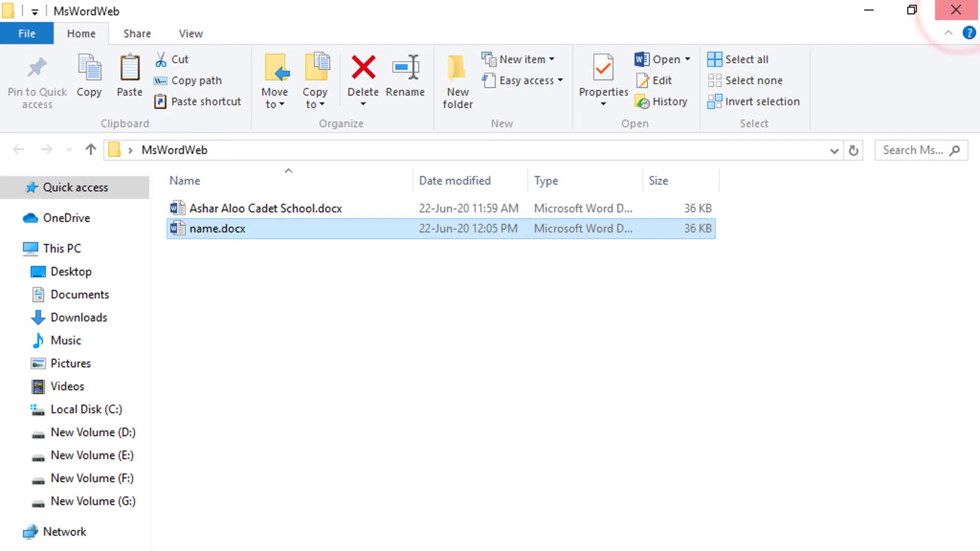
{"action": "left_click", "coordinate": [247, 422]}
{"action": "key", "text": "super+d"}
{"action": "left_click", "coordinate": [330, 263]}
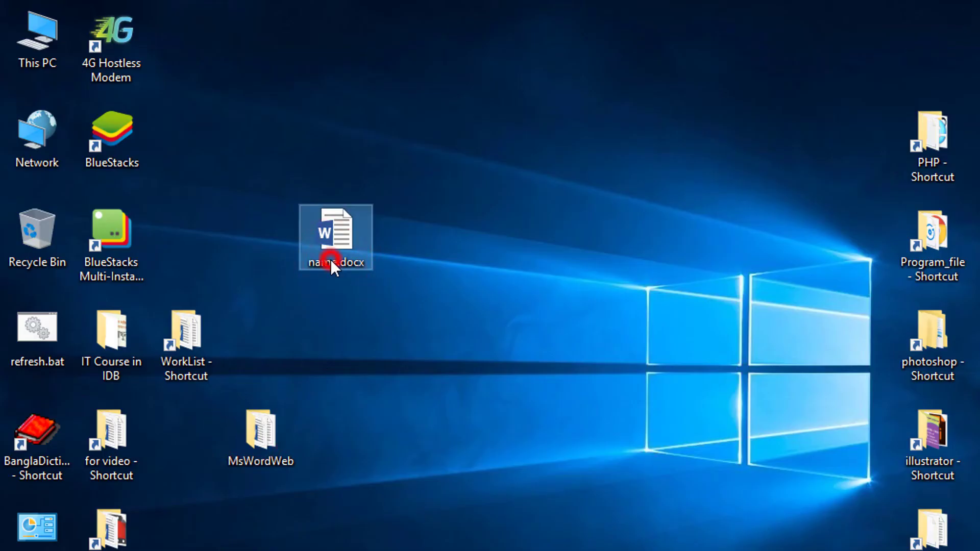
{"action": "type", "text": "de"}
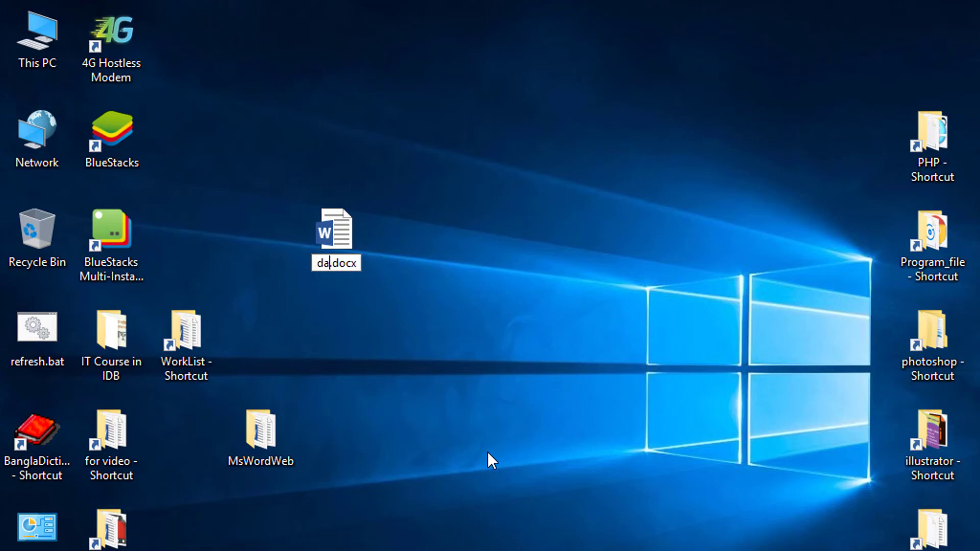
{"action": "type", "text": "tails"}
{"action": "key", "text": "Return"}
{"action": "double_click", "coordinate": [326, 241]}
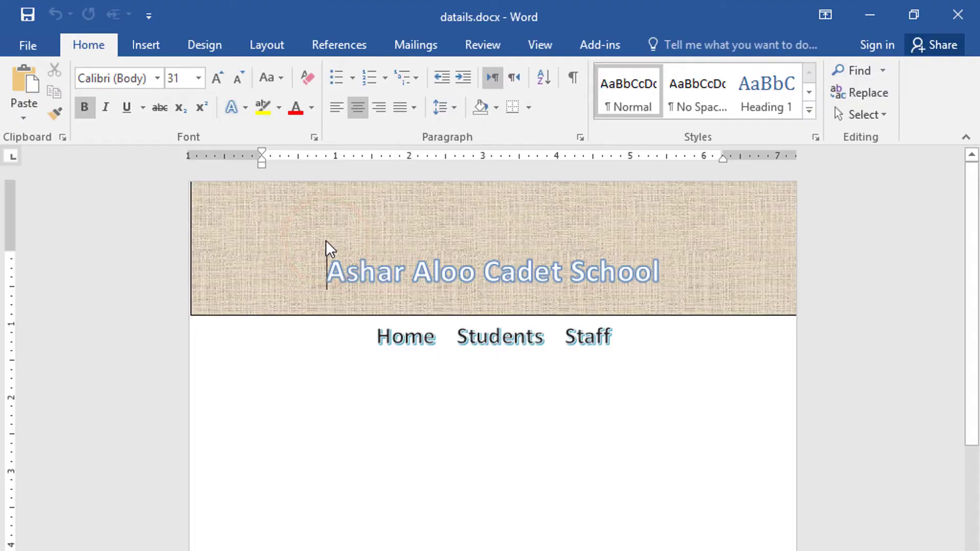
Add two blank lines with cleared formatting below the menu line
{"action": "left_click", "coordinate": [434, 452]}
{"action": "left_click", "coordinate": [501, 505]}
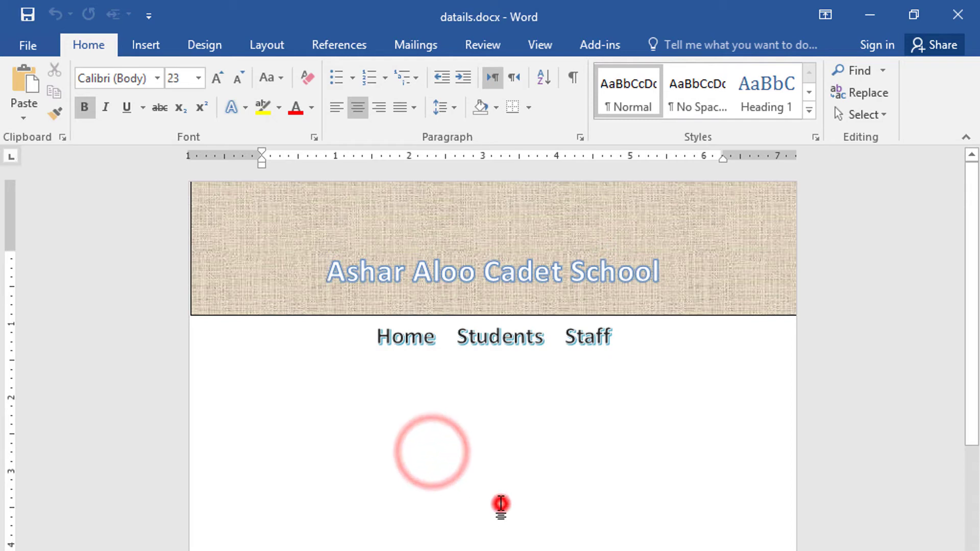
{"action": "left_click", "coordinate": [652, 356]}
{"action": "key", "text": "Return"}
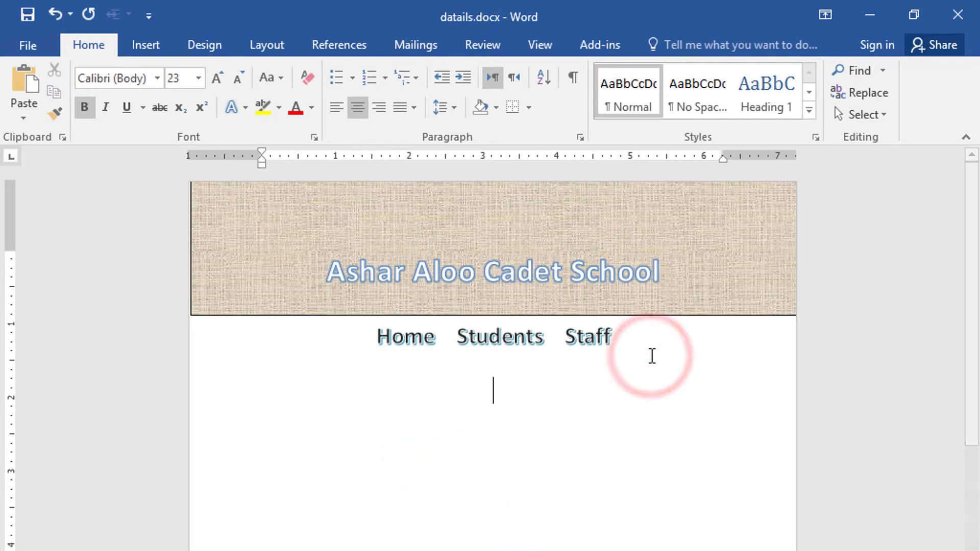
{"action": "key", "text": "Return"}
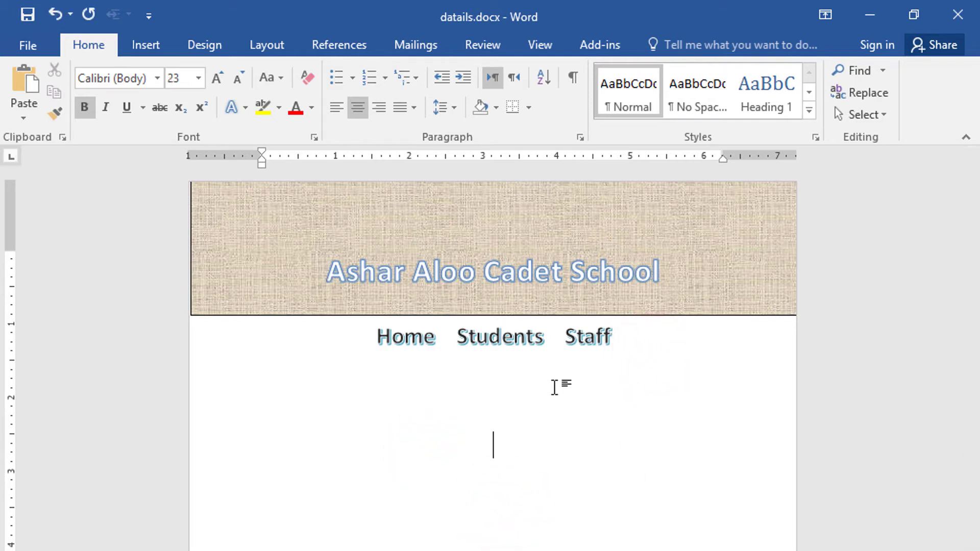
{"action": "left_click", "coordinate": [307, 82]}
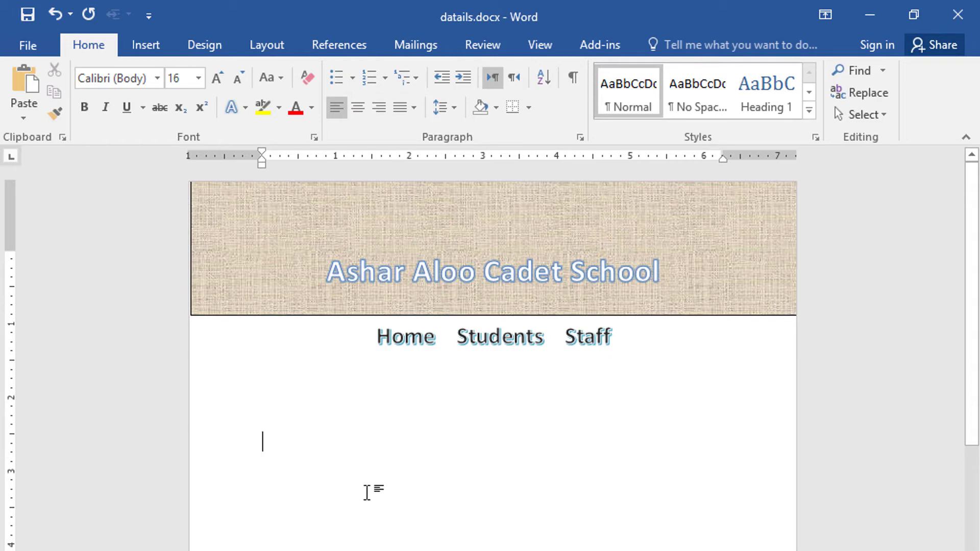
Type the student's detail fields with ': ' values aligned at a 2-inch tab stop, plus the information heading
{"action": "type", "text": "Name"}
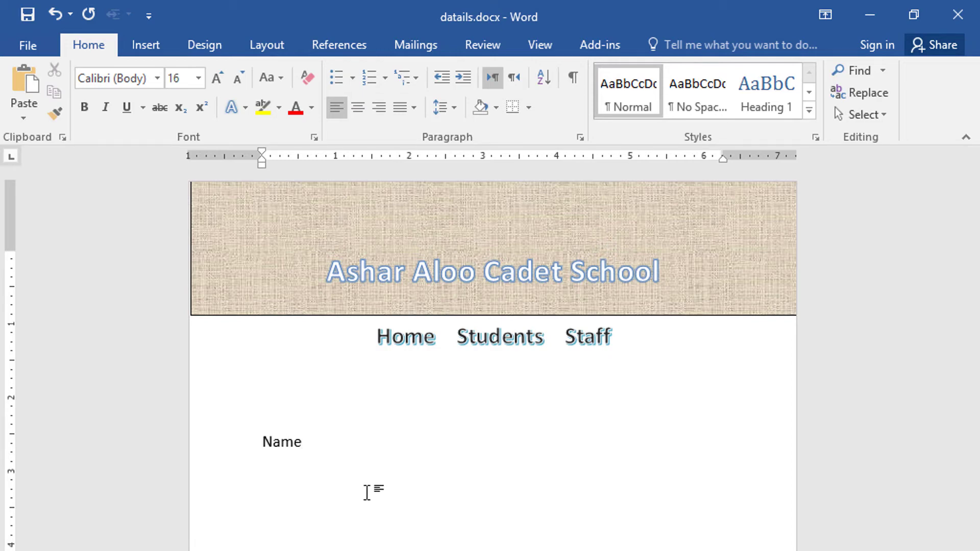
{"action": "left_click", "coordinate": [407, 156]}
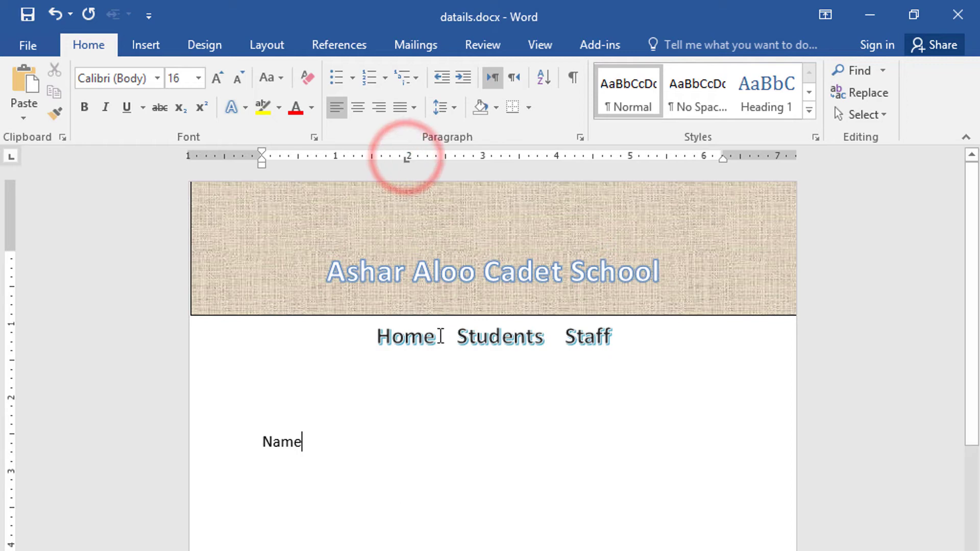
{"action": "key", "text": "Tab"}
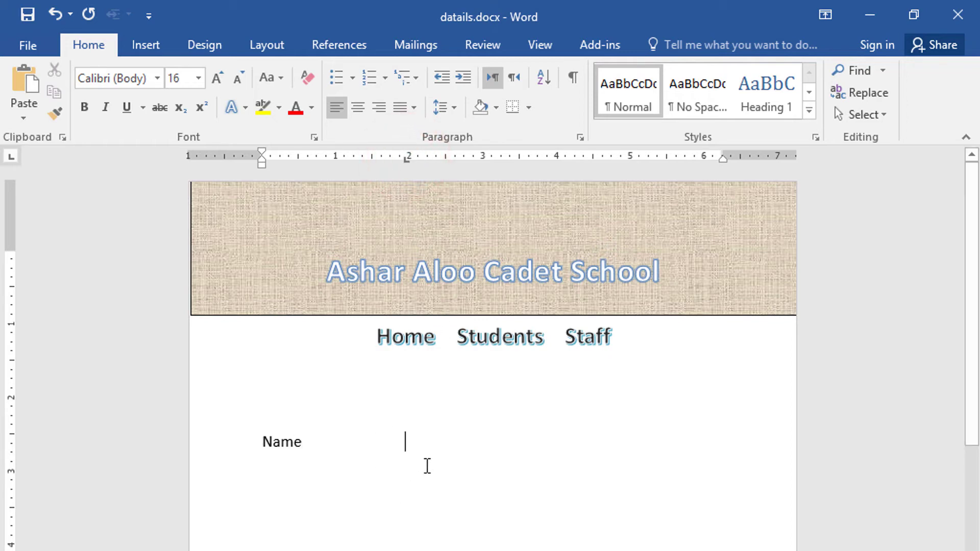
{"action": "type", "text": ": Kamal"}
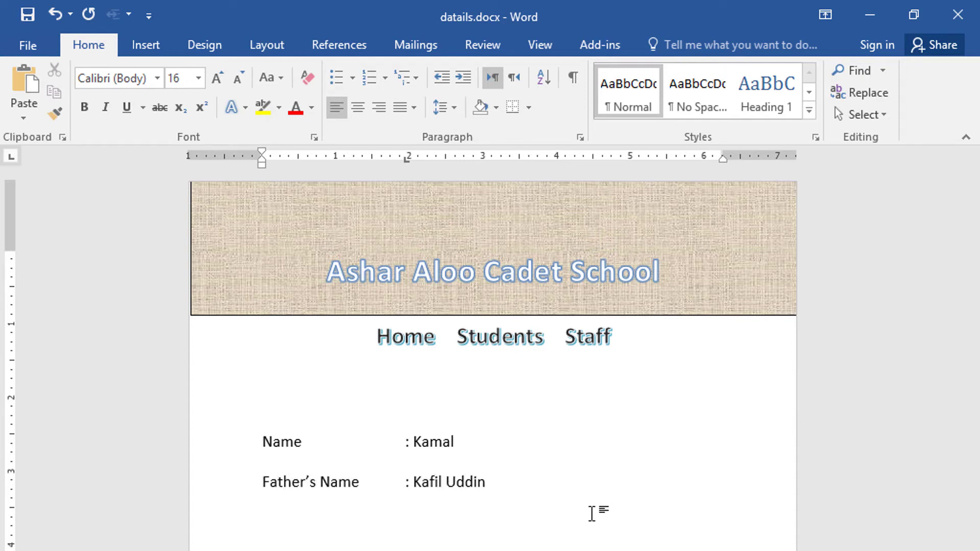
{"action": "type", "text": "Mother's Name"}
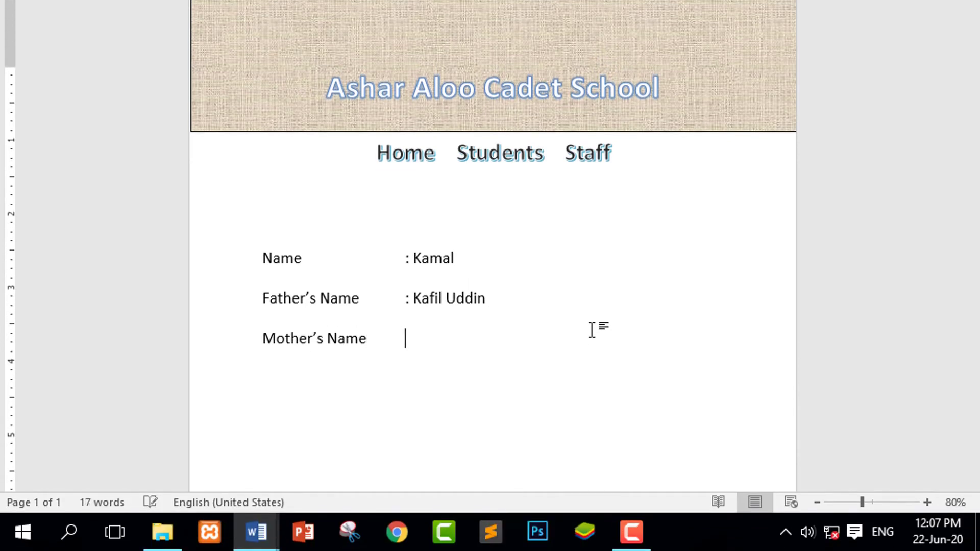
{"action": "type", "text": "un"}
{"action": "scroll", "coordinate": [597, 330], "scroll_direction": "down", "scroll_amount": 3}
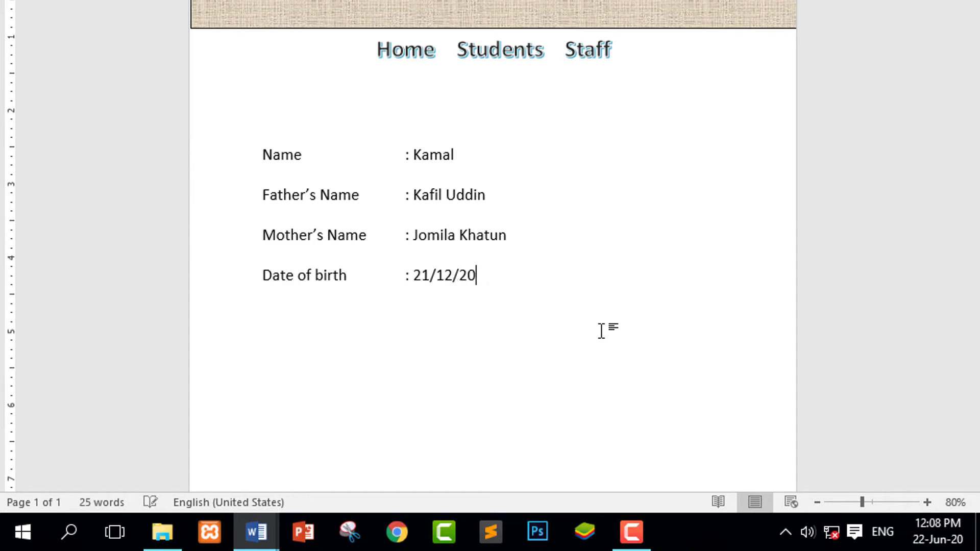
{"action": "type", "text": "05"}
{"action": "key", "text": "Return"}
{"action": "type", "text": "Home Number : 0***25824"}
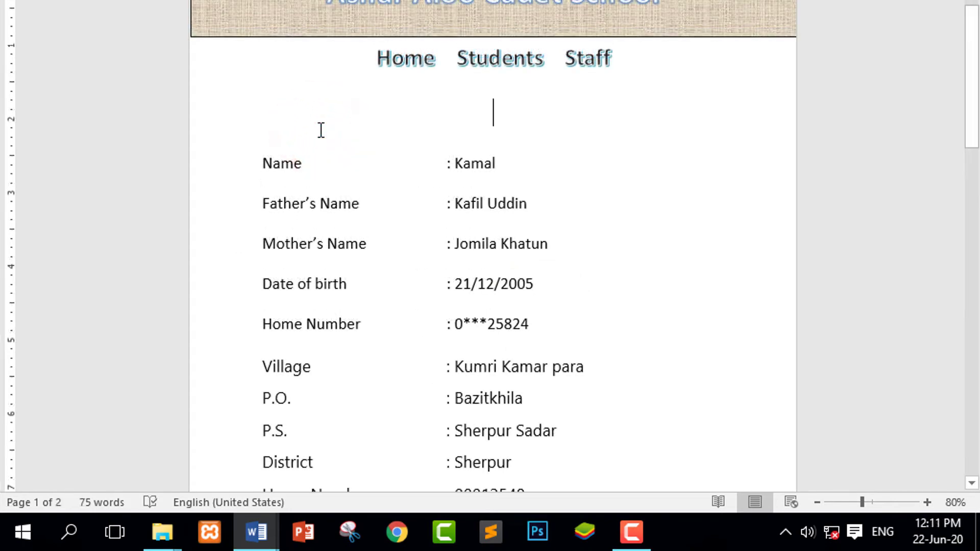
{"action": "type", "text": "Information of Kam"}
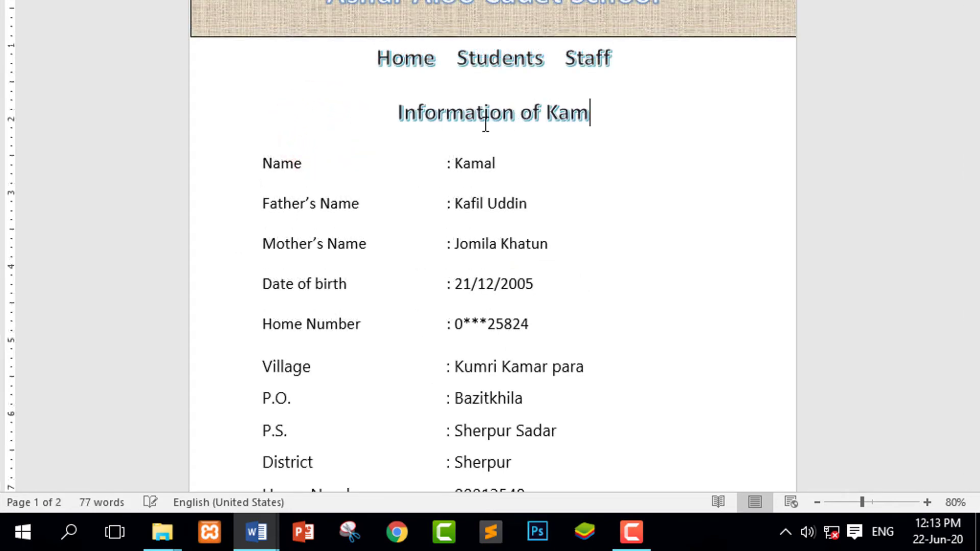
{"action": "type", "text": "al"}
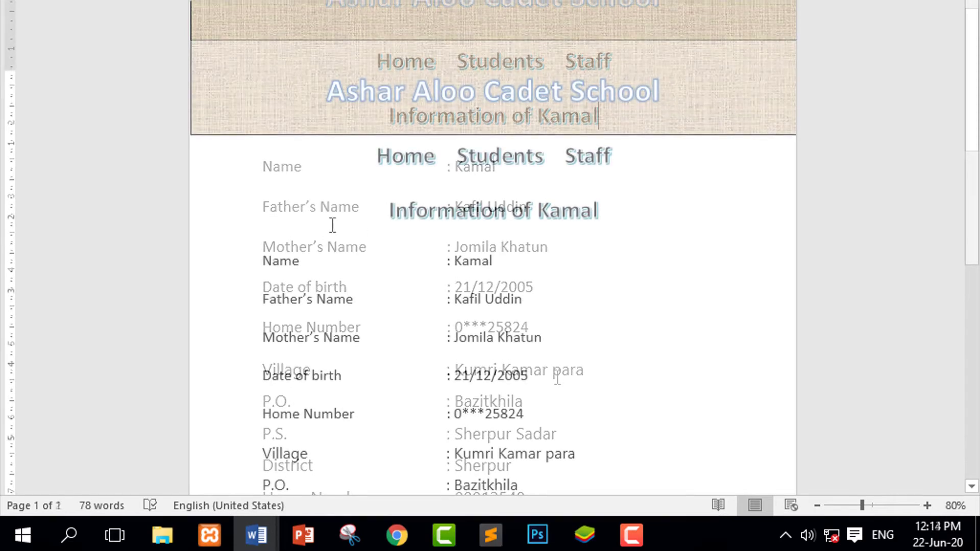
Set the details page colour to tan and insert a blank line above the information heading
{"action": "left_click", "coordinate": [339, 387]}
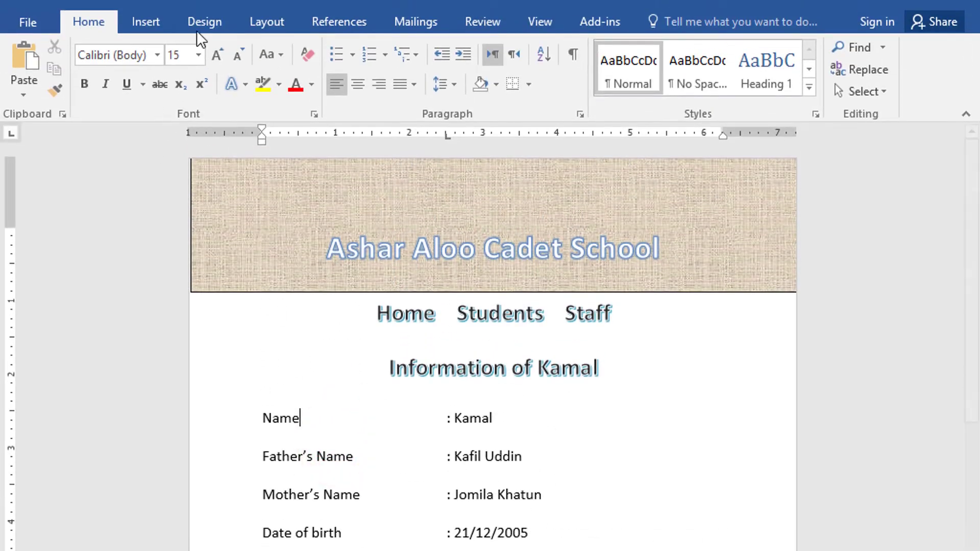
{"action": "left_click", "coordinate": [205, 25]}
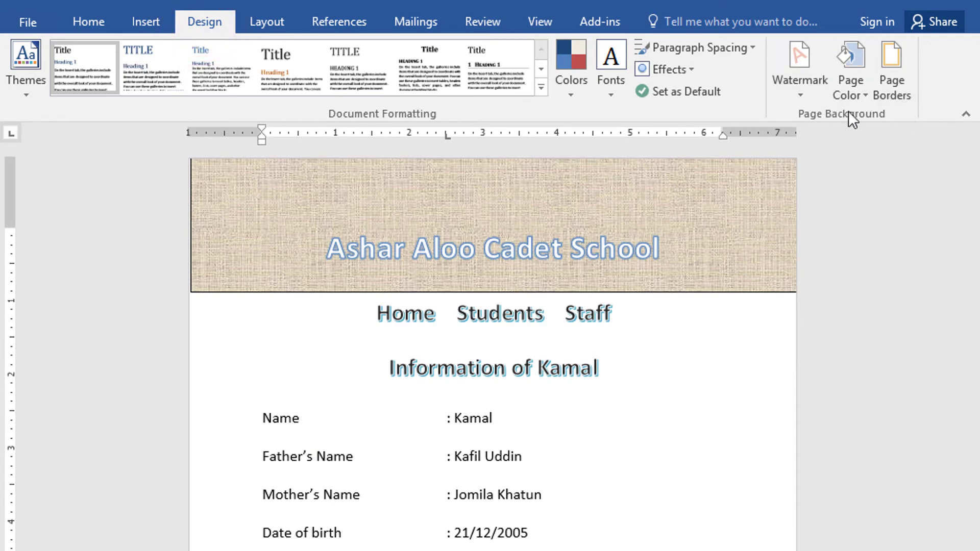
{"action": "left_click", "coordinate": [856, 95]}
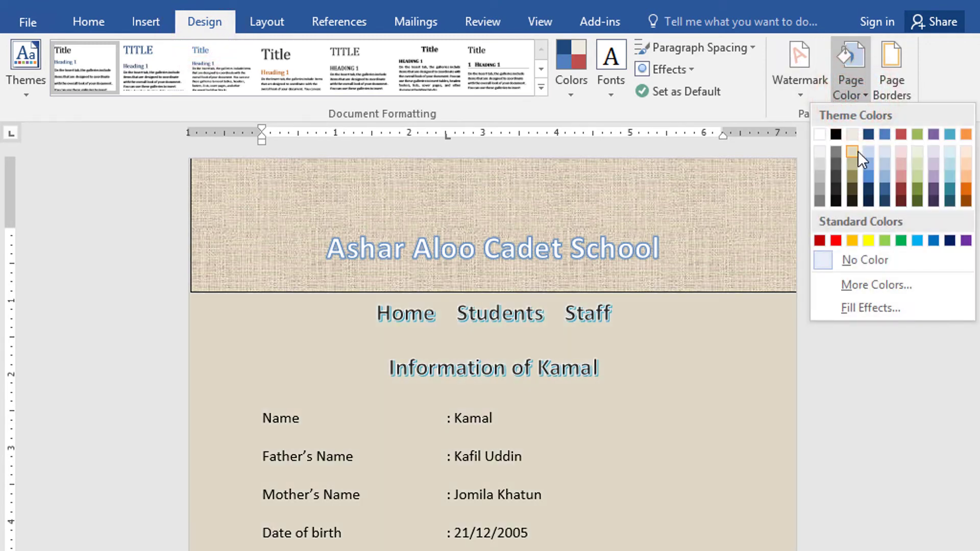
{"action": "left_click", "coordinate": [856, 152]}
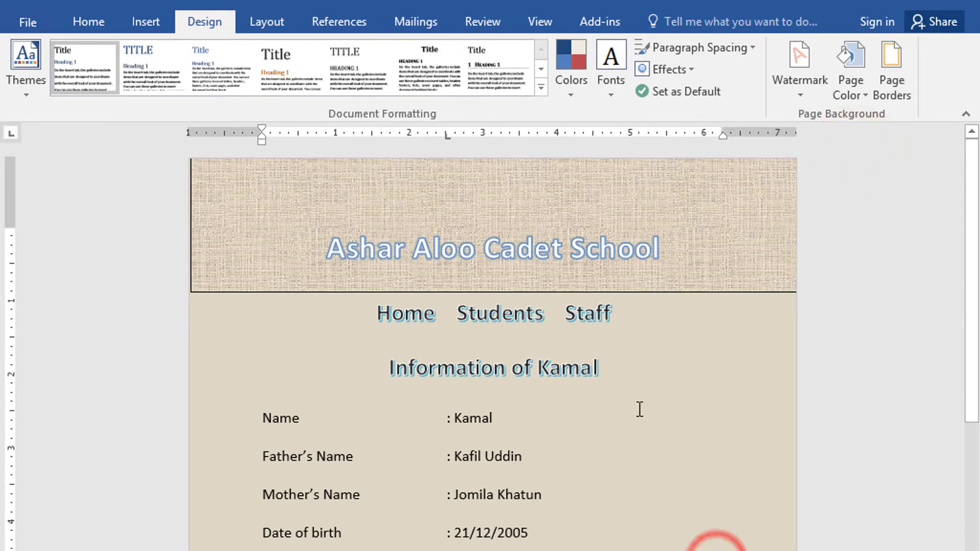
{"action": "key", "text": "Return"}
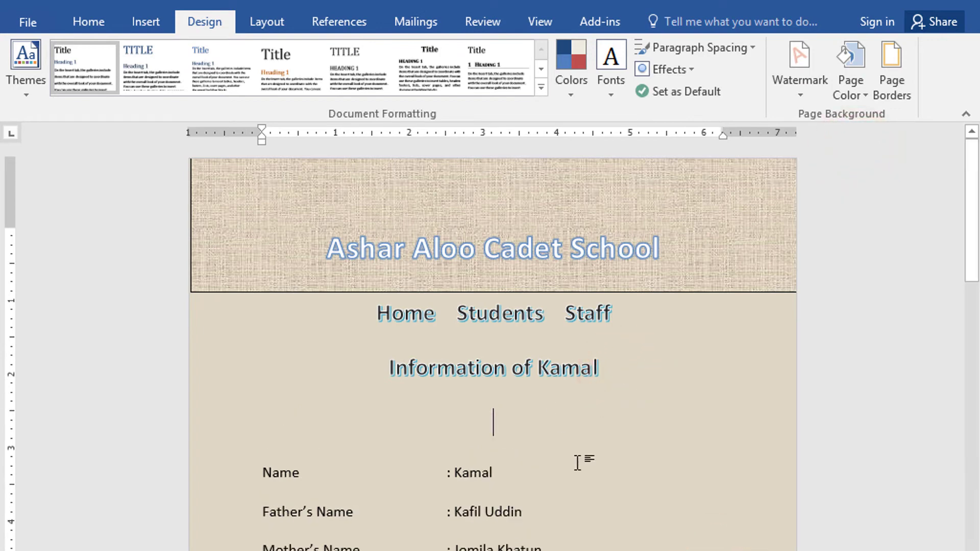
{"action": "key", "text": "BackSpace"}
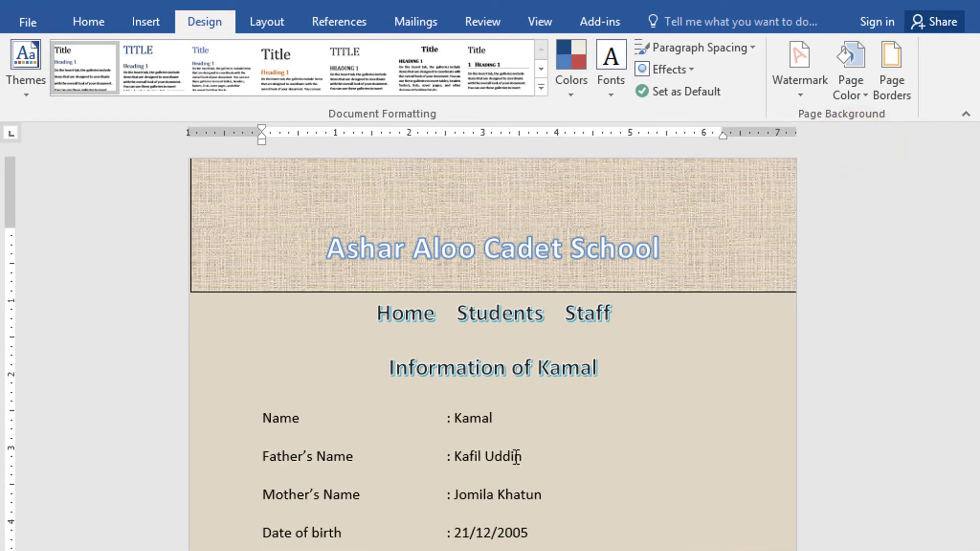
{"action": "key", "text": "Return"}
{"action": "left_click", "coordinate": [88, 23]}
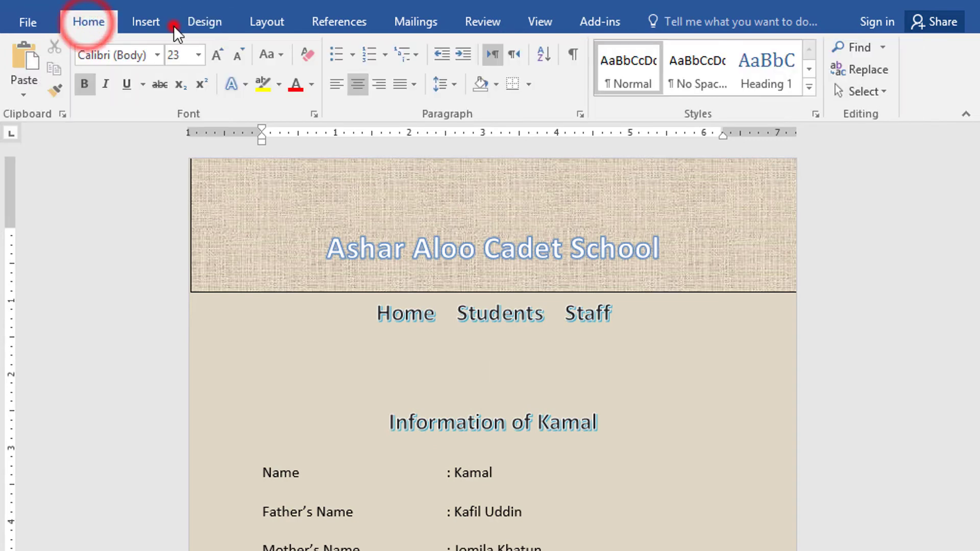
Insert the photo img_37.jpg from the WorkList\one\image folder
{"action": "left_click", "coordinate": [156, 24]}
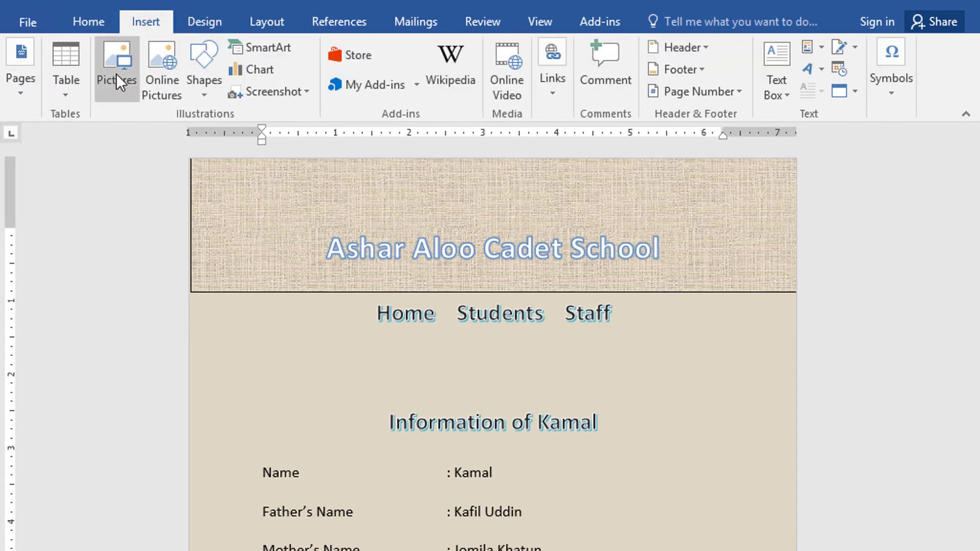
{"action": "left_click", "coordinate": [116, 73]}
{"action": "left_click", "coordinate": [81, 204]}
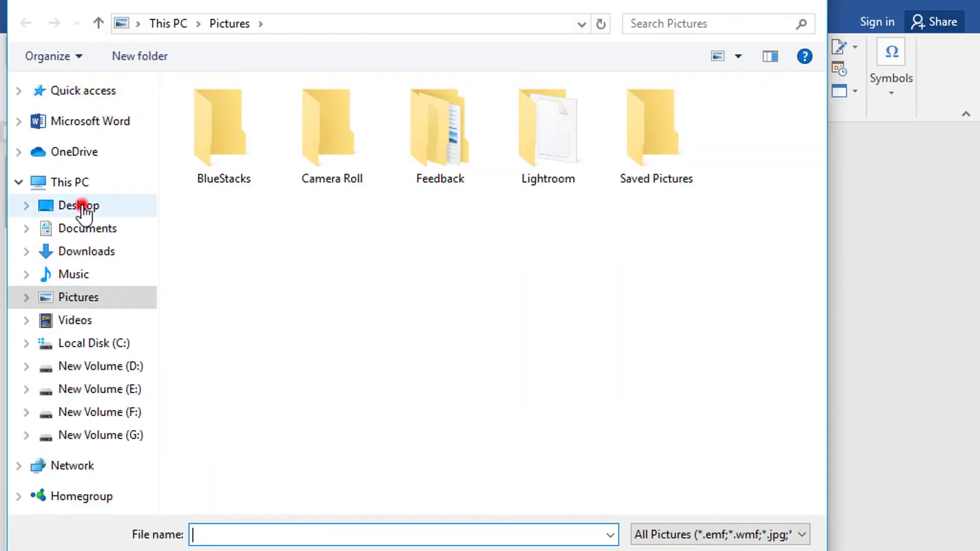
{"action": "double_click", "coordinate": [746, 280]}
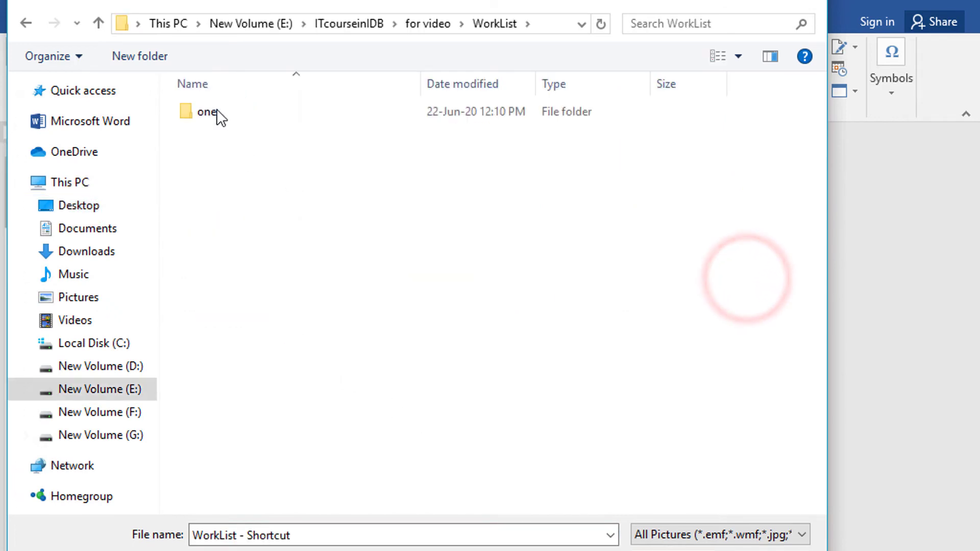
{"action": "double_click", "coordinate": [216, 109]}
{"action": "double_click", "coordinate": [219, 110]}
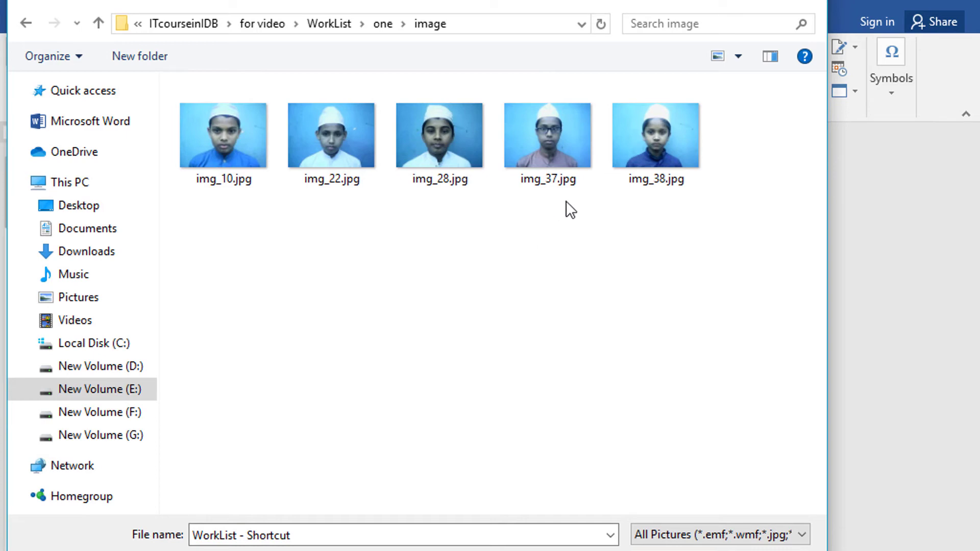
{"action": "double_click", "coordinate": [550, 151]}
Shrink the photo to a small thumbnail and place it right of the information heading
{"action": "scroll", "coordinate": [591, 494], "scroll_direction": "down", "scroll_amount": 3}
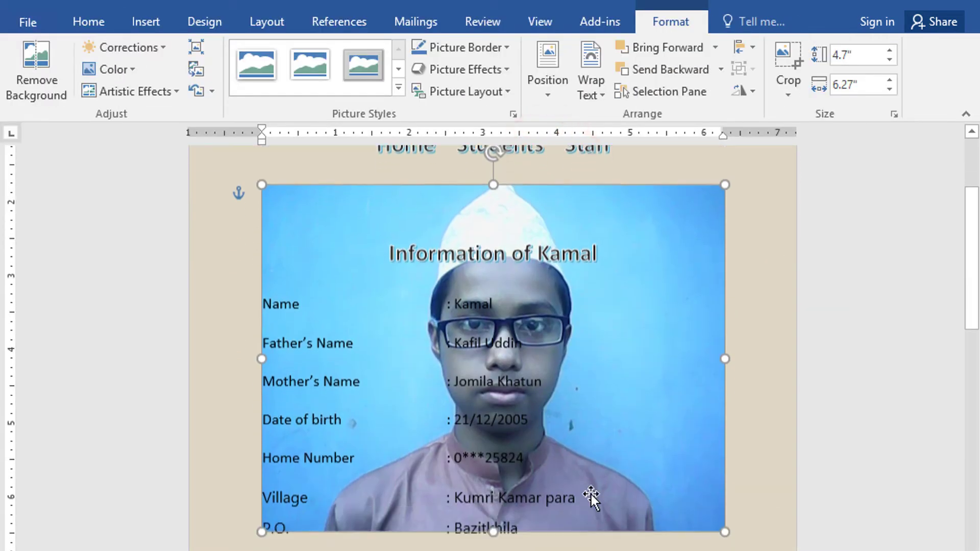
{"action": "left_click_drag", "start_coordinate": [725, 532], "coordinate": [372, 248]}
{"action": "left_click", "coordinate": [378, 196]}
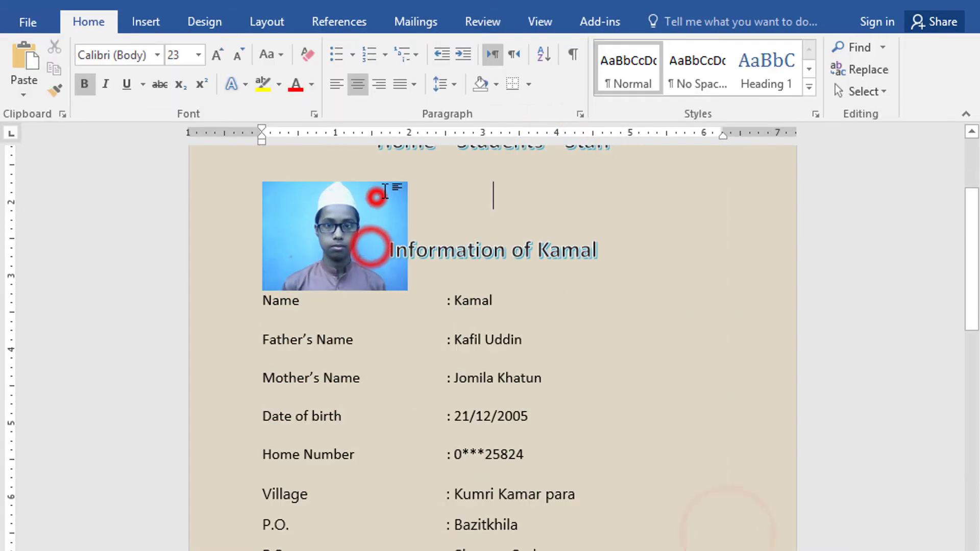
{"action": "scroll", "coordinate": [844, 171], "scroll_direction": "up", "scroll_amount": 3}
{"action": "left_click", "coordinate": [839, 87]}
{"action": "left_click", "coordinate": [712, 135]}
{"action": "left_click_drag", "start_coordinate": [367, 347], "coordinate": [686, 315]}
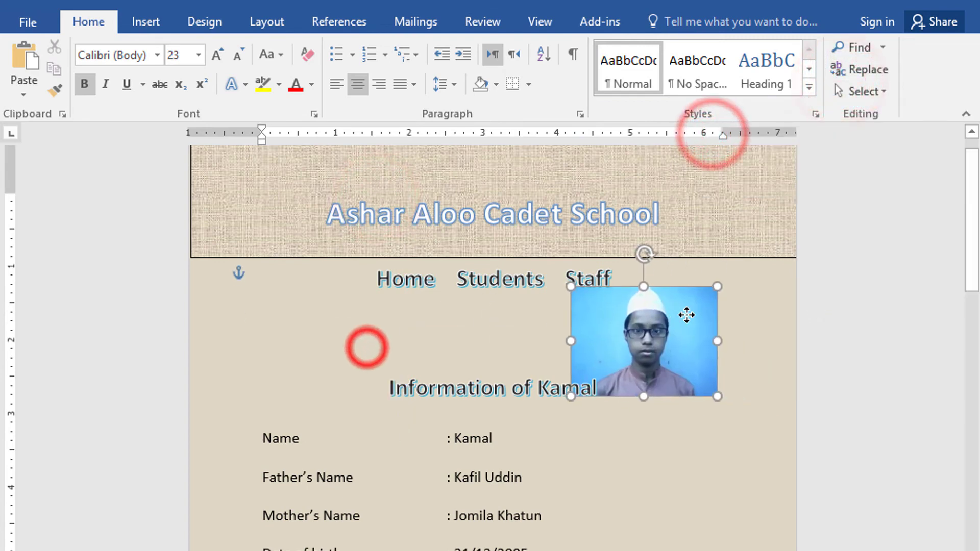
{"action": "left_click_drag", "start_coordinate": [758, 241], "coordinate": [719, 214]}
{"action": "left_click_drag", "start_coordinate": [674, 182], "coordinate": [688, 209]}
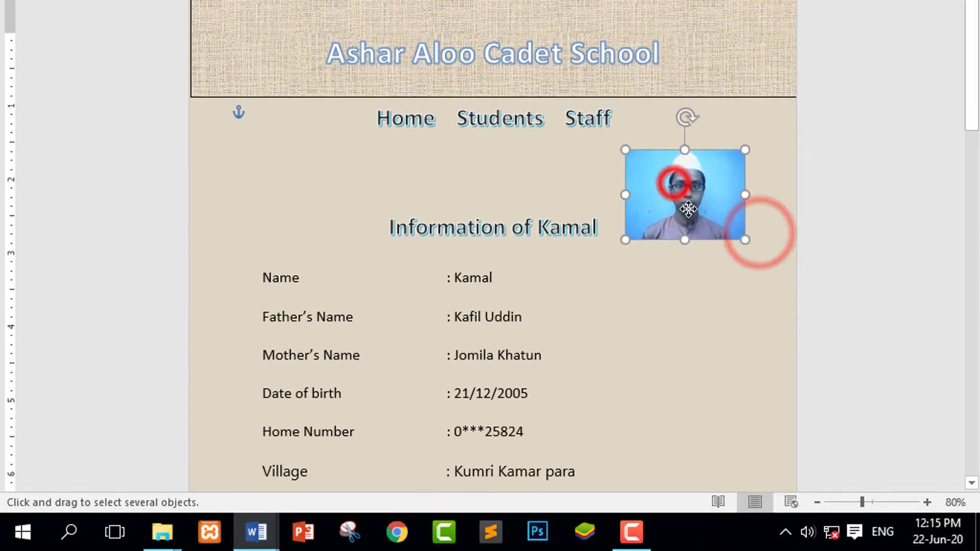
{"action": "left_click", "coordinate": [638, 278]}
{"action": "scroll", "coordinate": [565, 400], "scroll_direction": "down", "scroll_amount": 3}
{"action": "scroll", "coordinate": [564, 400], "scroll_direction": "down", "scroll_amount": 3}
{"action": "scroll", "coordinate": [565, 400], "scroll_direction": "up", "scroll_amount": 5}
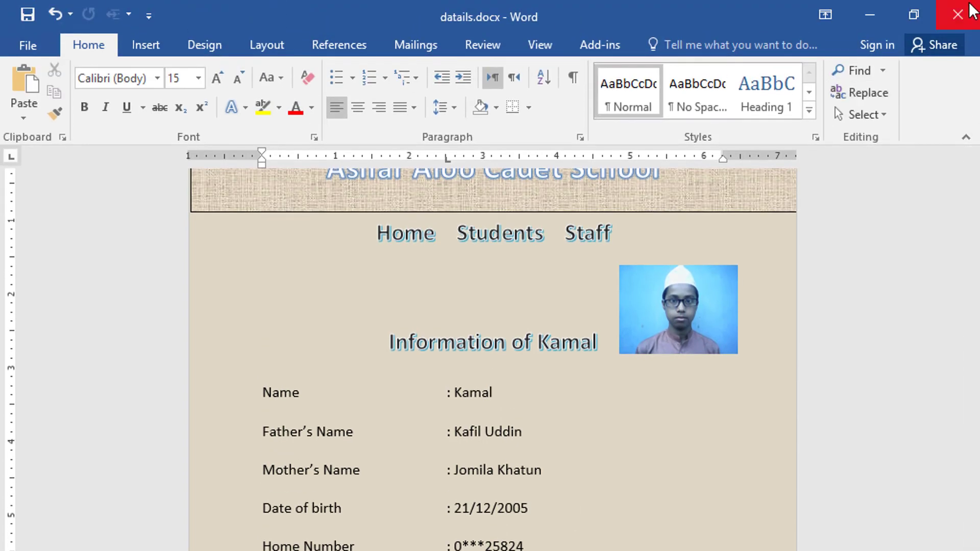
Close the details document, 1.docx, and the other open file windows
{"action": "left_click", "coordinate": [970, 12]}
{"action": "scroll", "coordinate": [663, 452], "scroll_direction": "up", "scroll_amount": 4}
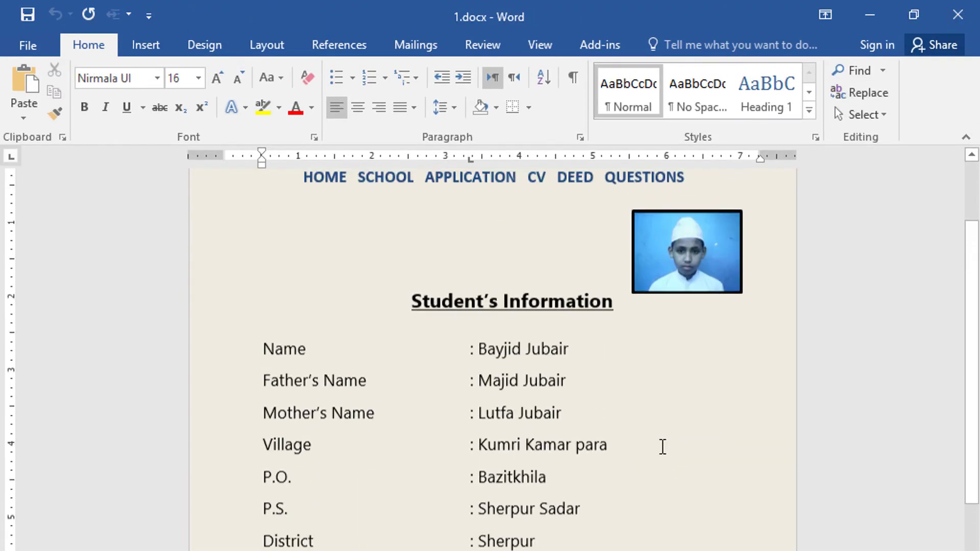
{"action": "left_click", "coordinate": [957, 15]}
{"action": "left_click", "coordinate": [957, 14]}
{"action": "left_click", "coordinate": [967, 7]}
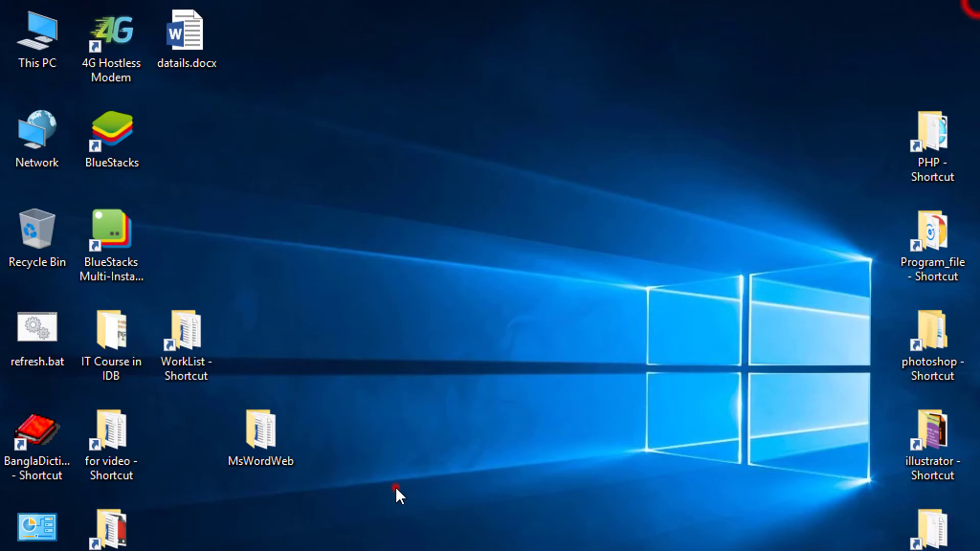
{"action": "double_click", "coordinate": [250, 440]}
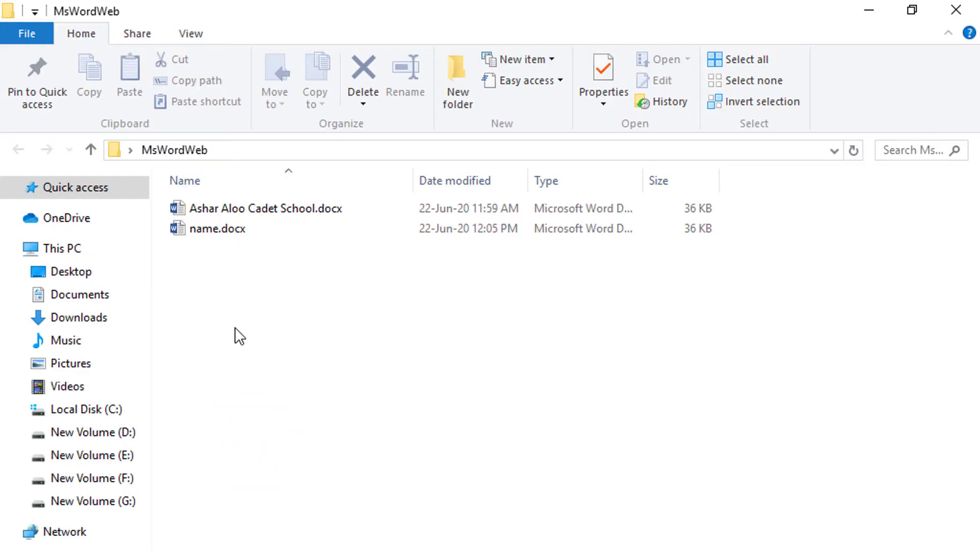
{"action": "left_click", "coordinate": [956, 9]}
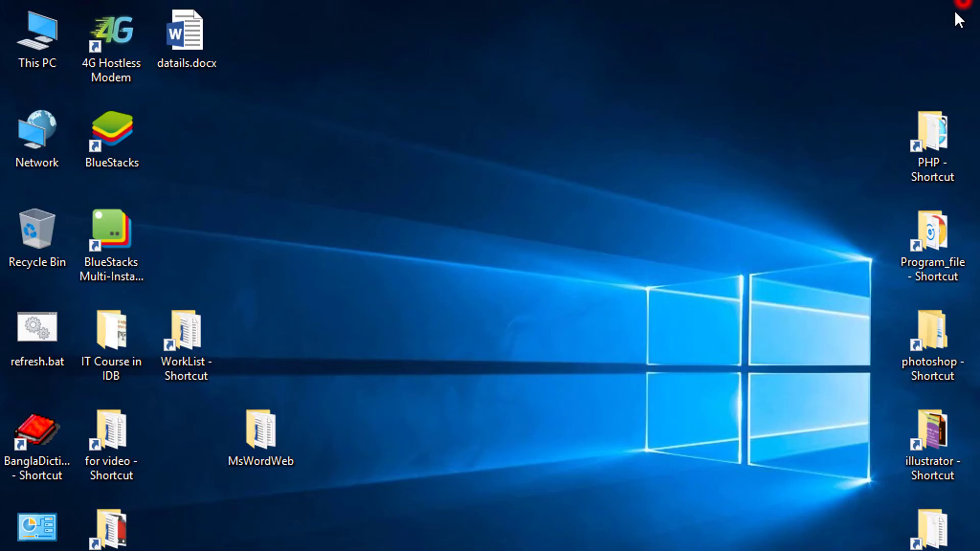
Move datails.docx into the MsWordWeb folder and open Ashar Aloo Cadet School.docx
{"action": "mouse_move", "coordinate": [161, 35]}
{"action": "left_mouse_down"}
{"action": "mouse_move", "coordinate": [213, 126]}
{"action": "mouse_move", "coordinate": [250, 433]}
{"action": "mouse_move", "coordinate": [182, 441]}
{"action": "left_mouse_up"}
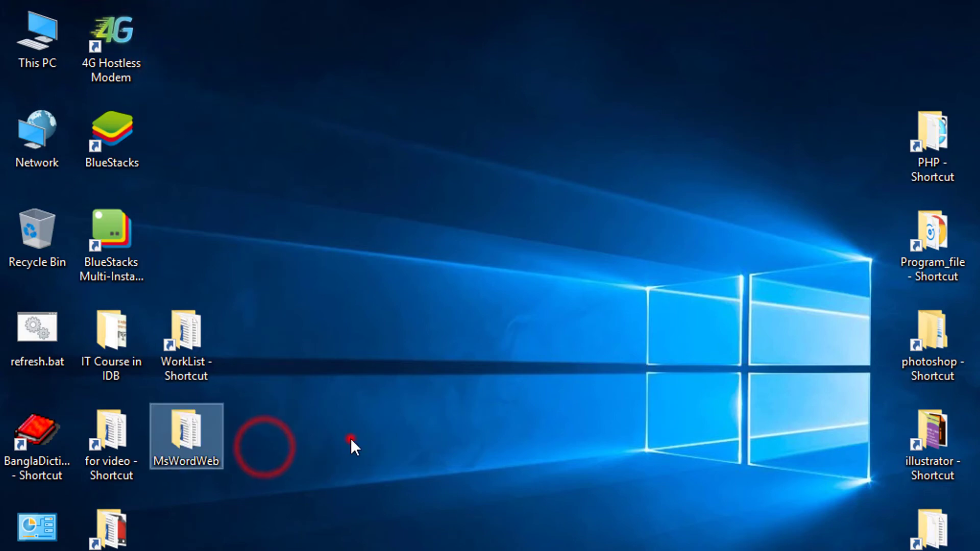
{"action": "left_click", "coordinate": [350, 439]}
{"action": "left_click", "coordinate": [203, 439]}
{"action": "double_click", "coordinate": [203, 439]}
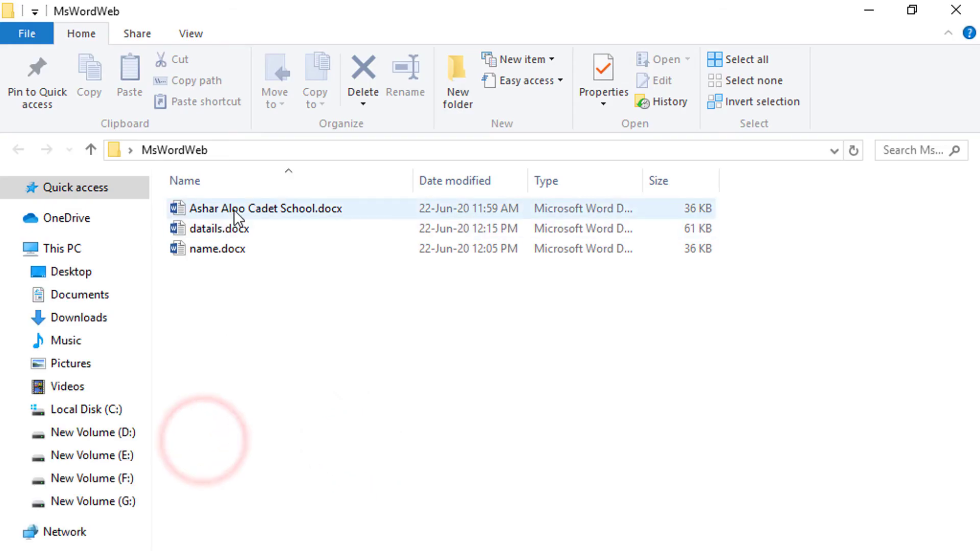
{"action": "double_click", "coordinate": [242, 209]}
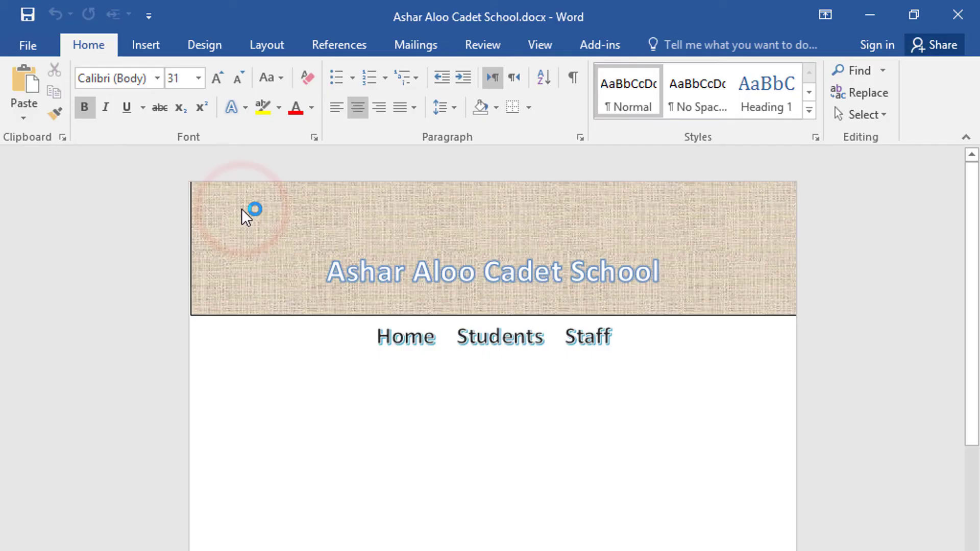
Finish the 'speech of head teacher:' heading below the menu and insert =rand() sample paragraphs
{"action": "left_click", "coordinate": [406, 477]}
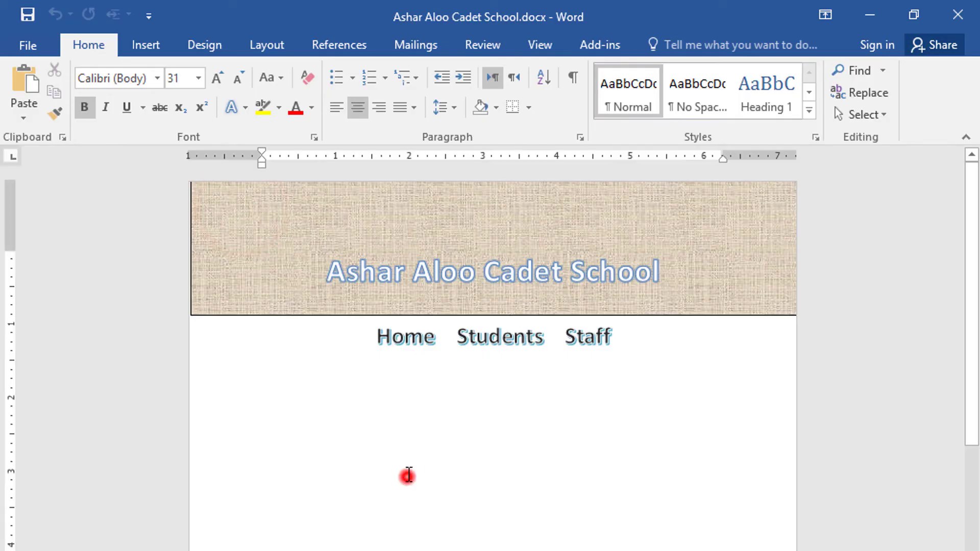
{"action": "left_click", "coordinate": [638, 345]}
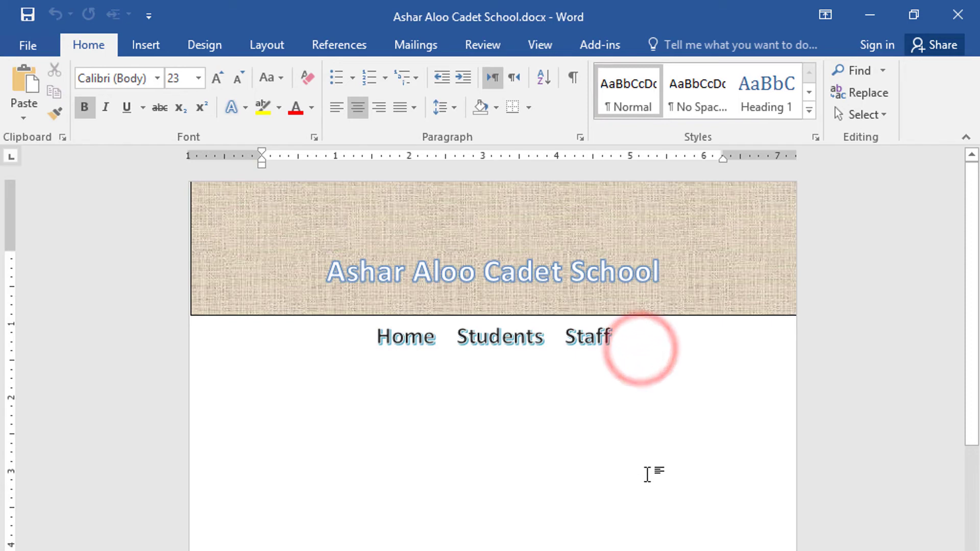
{"action": "key", "text": "Return"}
{"action": "type", "text": "speech of head teach"}
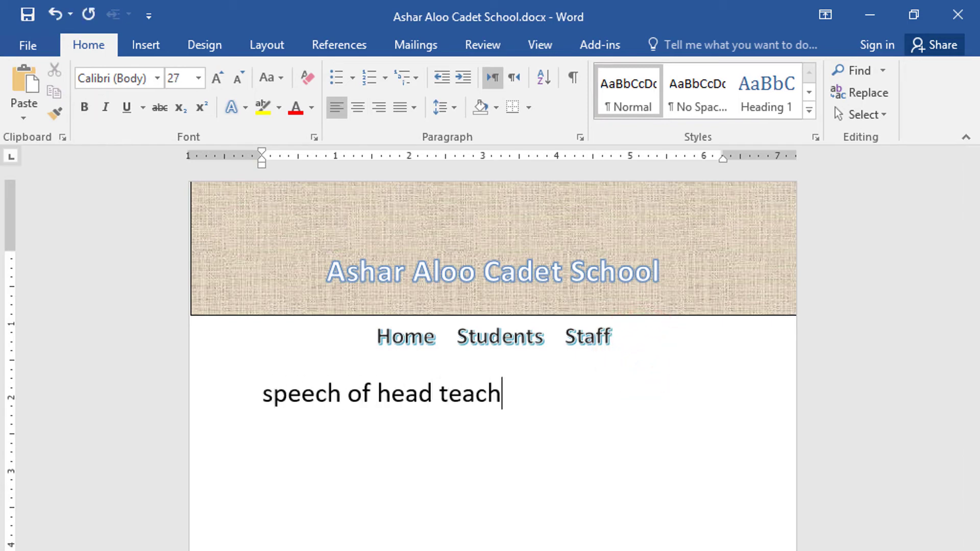
{"action": "type", "text": "er"}
{"action": "type", "text": ":"}
{"action": "key", "text": "Return"}
{"action": "type", "text": "="}
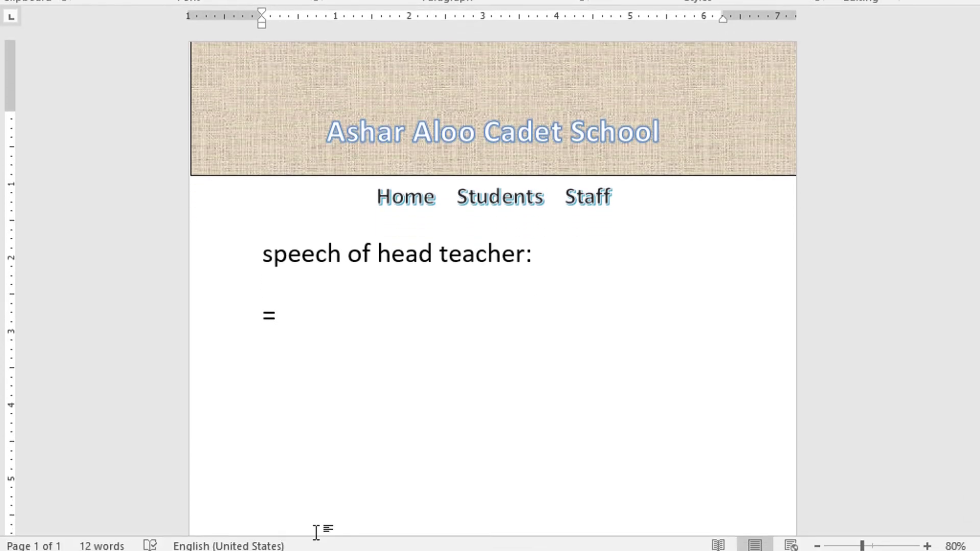
{"action": "type", "text": "rand("}
{"action": "key", "text": "Return"}
{"action": "scroll", "coordinate": [453, 514], "scroll_direction": "down", "scroll_amount": 5, "text": "ctrl"}
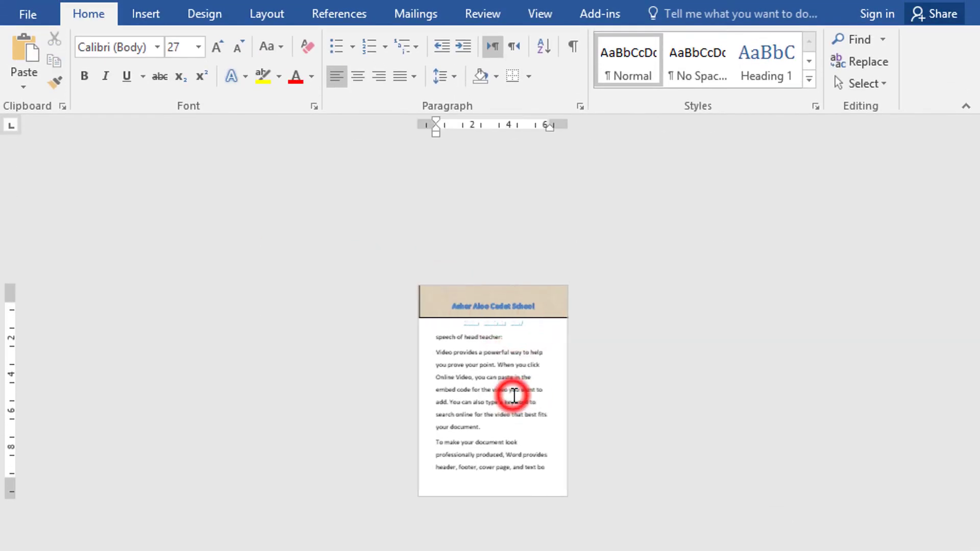
{"action": "scroll", "coordinate": [510, 391], "scroll_direction": "up", "scroll_amount": 5, "text": "ctrl"}
Set all the text on the page to font size 15
{"action": "left_click_drag", "start_coordinate": [337, 347], "coordinate": [256, 312]}
{"action": "key", "text": "ctrl+bracketleft"}
{"action": "key", "text": "ctrl+bracketleft"}
{"action": "key", "text": "ctrl+bracketleft"}
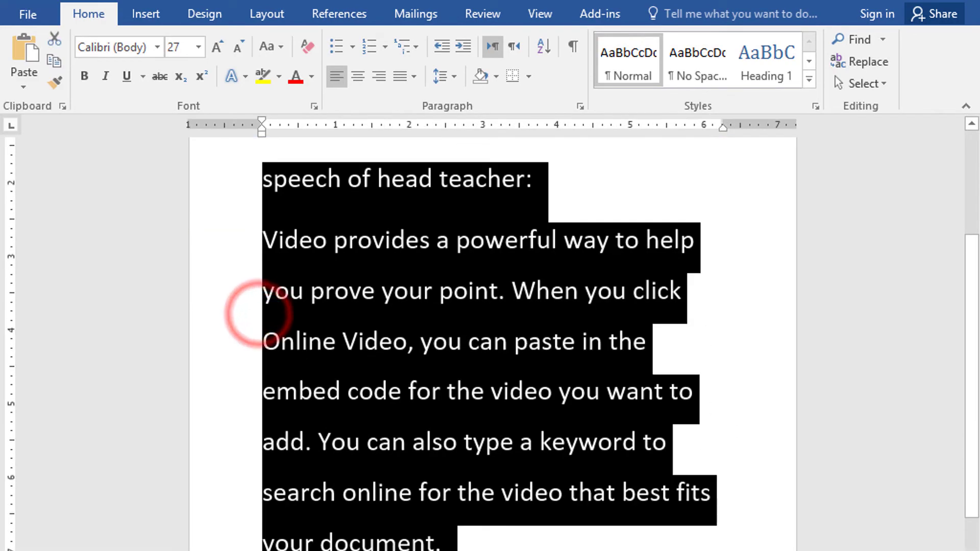
{"action": "left_click", "coordinate": [453, 361]}
{"action": "key", "text": "ctrl+a"}
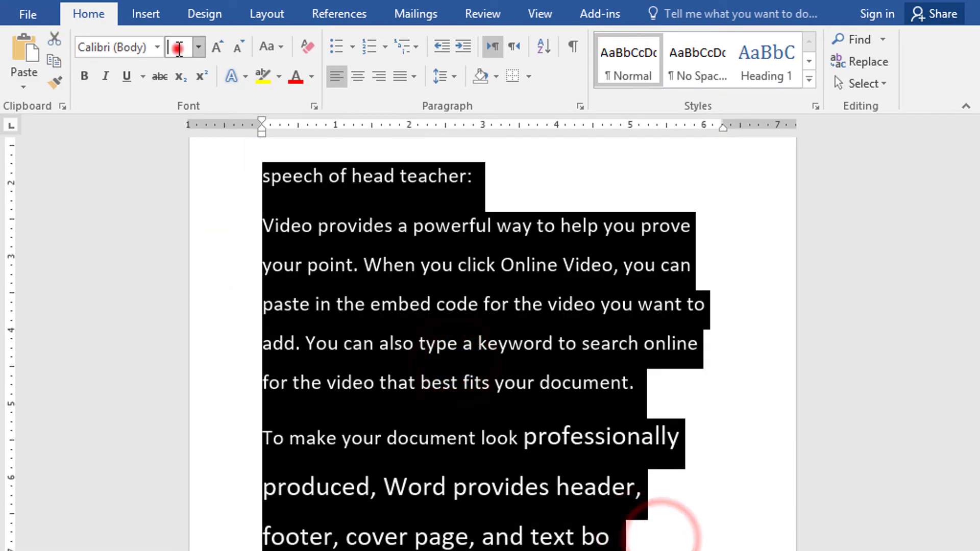
{"action": "left_click", "coordinate": [175, 46]}
{"action": "type", "text": "15"}
{"action": "key", "text": "Return"}
{"action": "scroll", "coordinate": [498, 426], "scroll_direction": "up", "scroll_amount": 1}
Make the 'speech of head teacher:' heading bold and underlined
{"action": "left_click", "coordinate": [249, 352]}
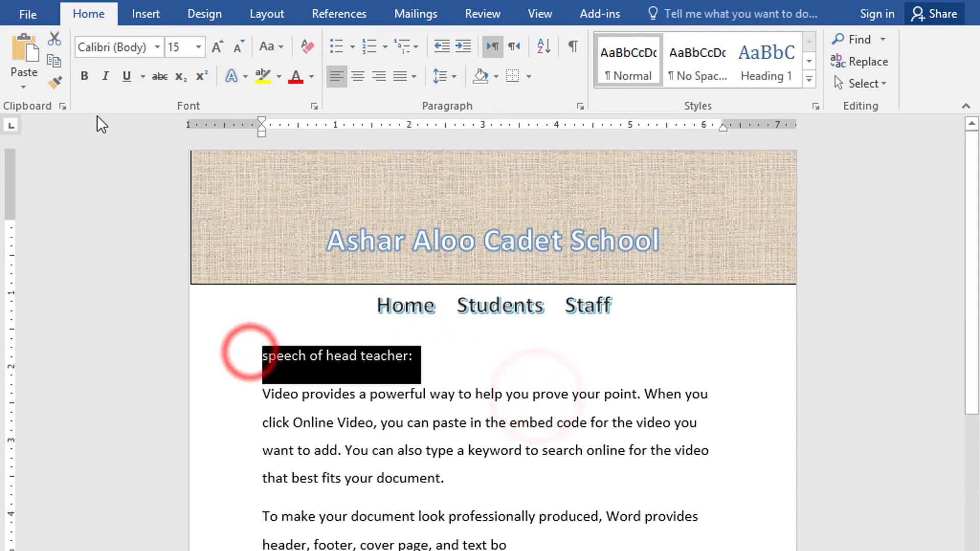
{"action": "left_click", "coordinate": [84, 75]}
{"action": "left_click", "coordinate": [141, 76]}
{"action": "left_click", "coordinate": [190, 101]}
Place the insertion point in the Home Students Staff menu line after Students
{"action": "left_click", "coordinate": [402, 309]}
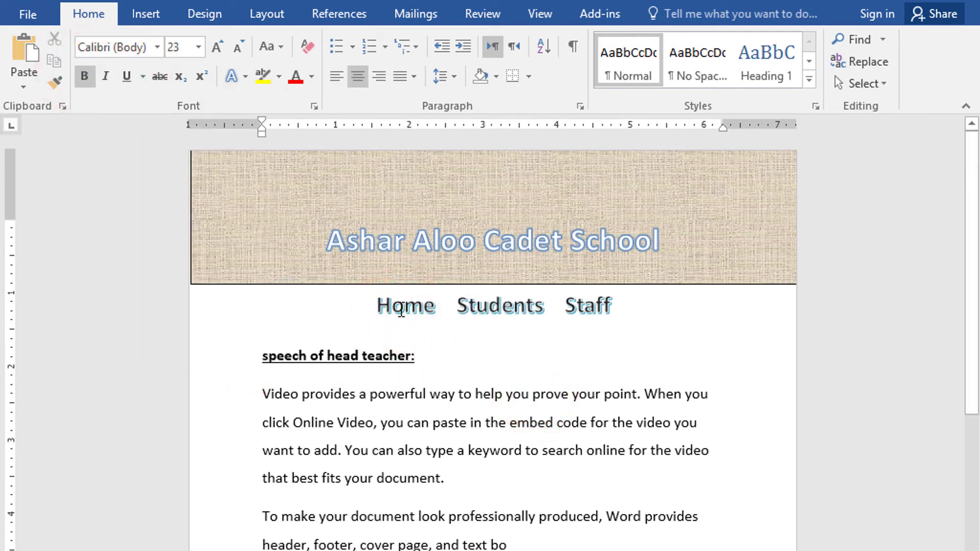
{"action": "left_click", "coordinate": [437, 309]}
{"action": "left_click", "coordinate": [542, 308]}
Hyperlink the Students menu word to name.docx
{"action": "left_click_drag", "start_coordinate": [459, 310], "coordinate": [543, 311]}
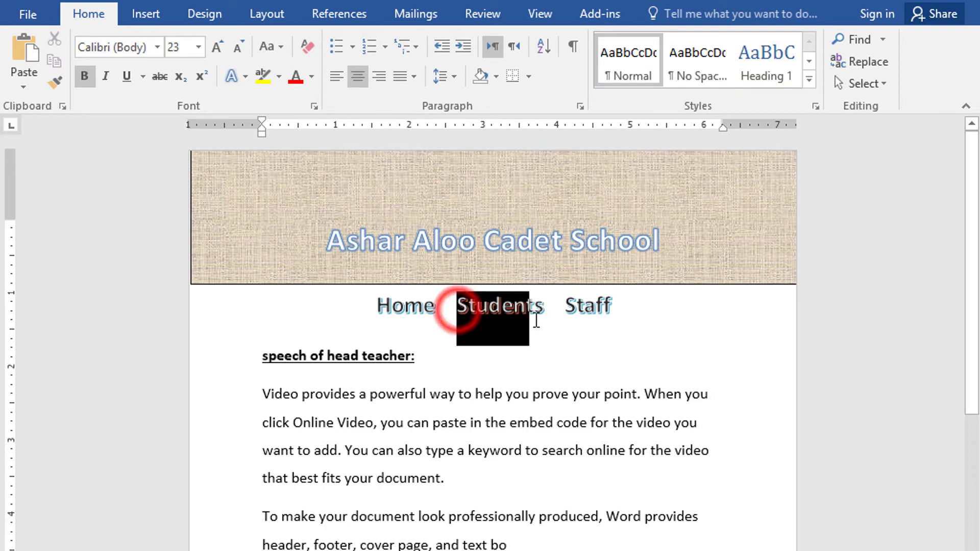
{"action": "right_click", "coordinate": [501, 302]}
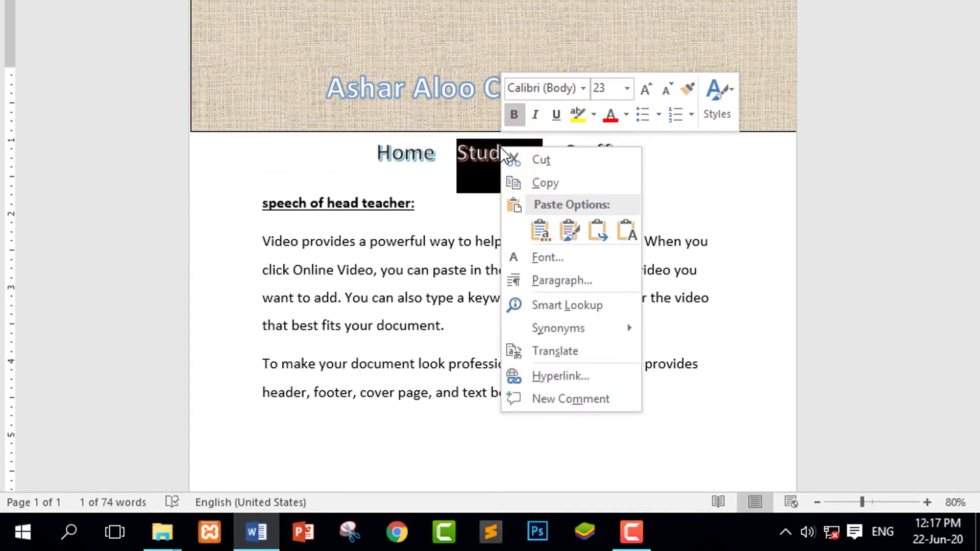
{"action": "left_click", "coordinate": [570, 378]}
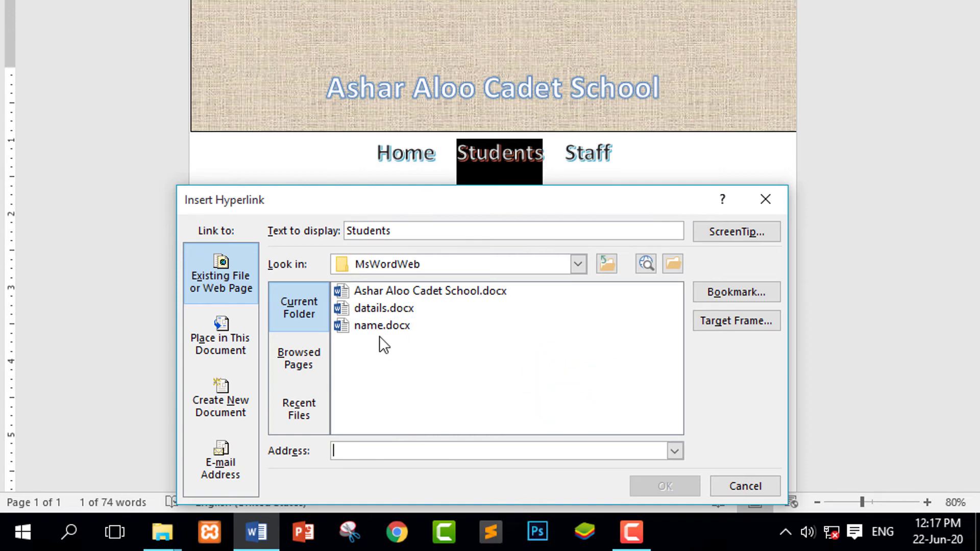
{"action": "left_click", "coordinate": [368, 325]}
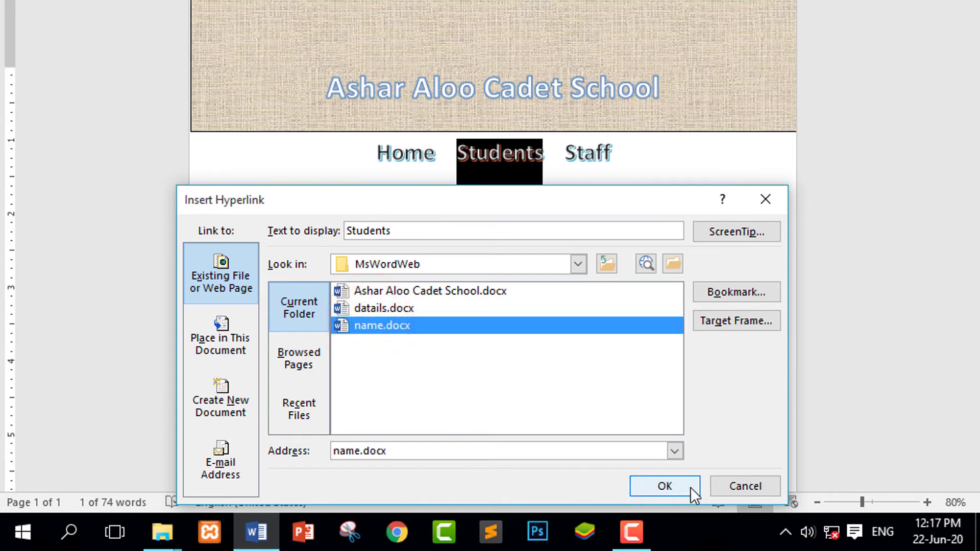
{"action": "left_click", "coordinate": [665, 486]}
{"action": "left_click", "coordinate": [652, 210]}
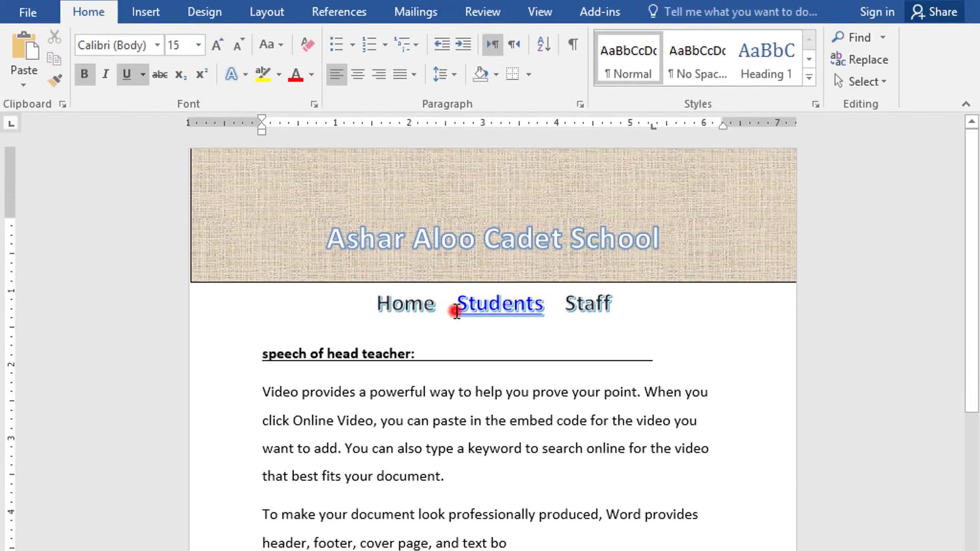
{"action": "left_click_drag", "start_coordinate": [455, 338], "coordinate": [544, 341]}
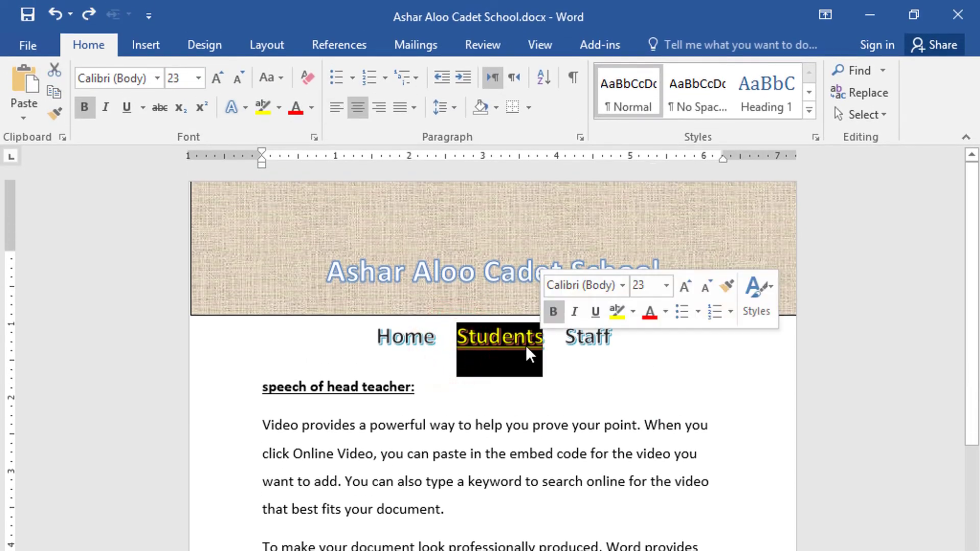
Remove the underline from Students and clear formatting on the whole Home Students Staff line
{"action": "left_click", "coordinate": [126, 108]}
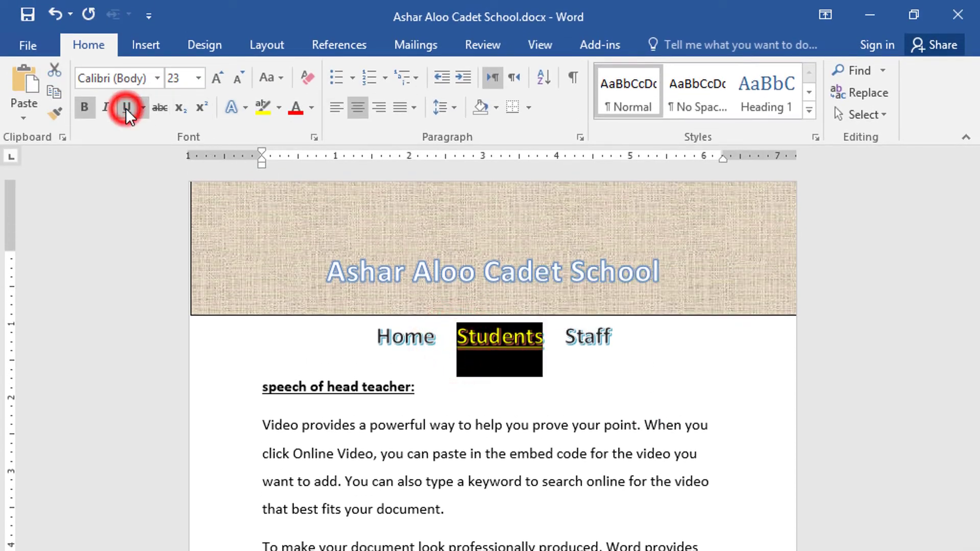
{"action": "left_click", "coordinate": [534, 349]}
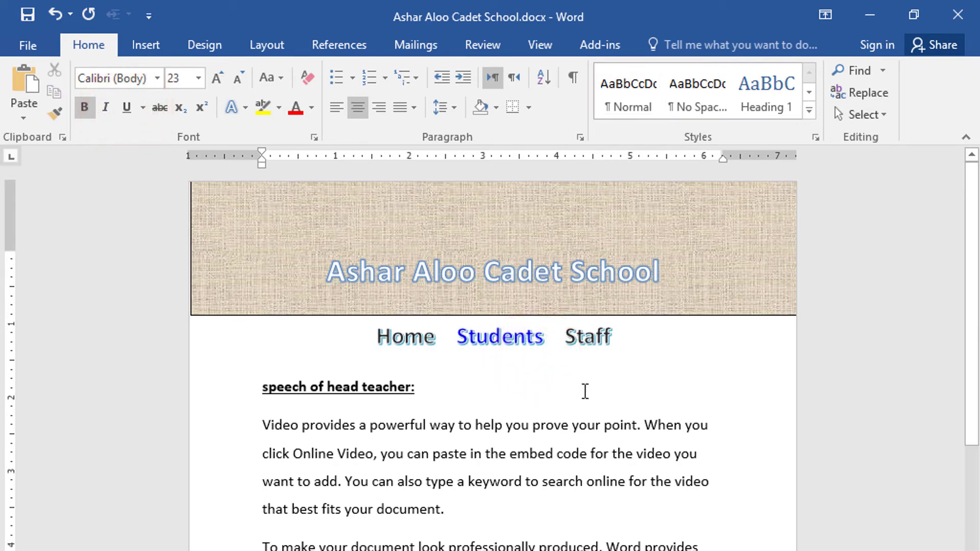
{"action": "left_click", "coordinate": [367, 341]}
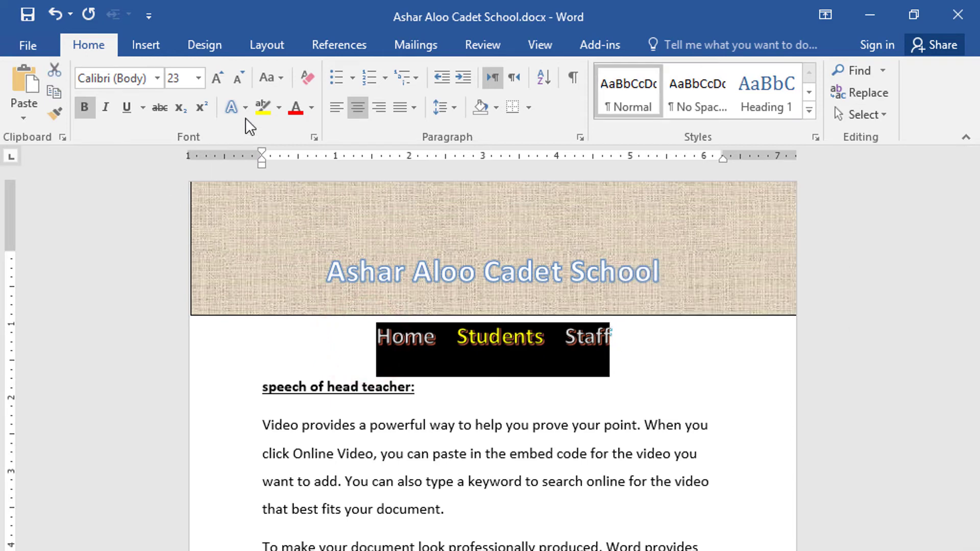
{"action": "left_click", "coordinate": [512, 335]}
{"action": "left_click", "coordinate": [372, 336]}
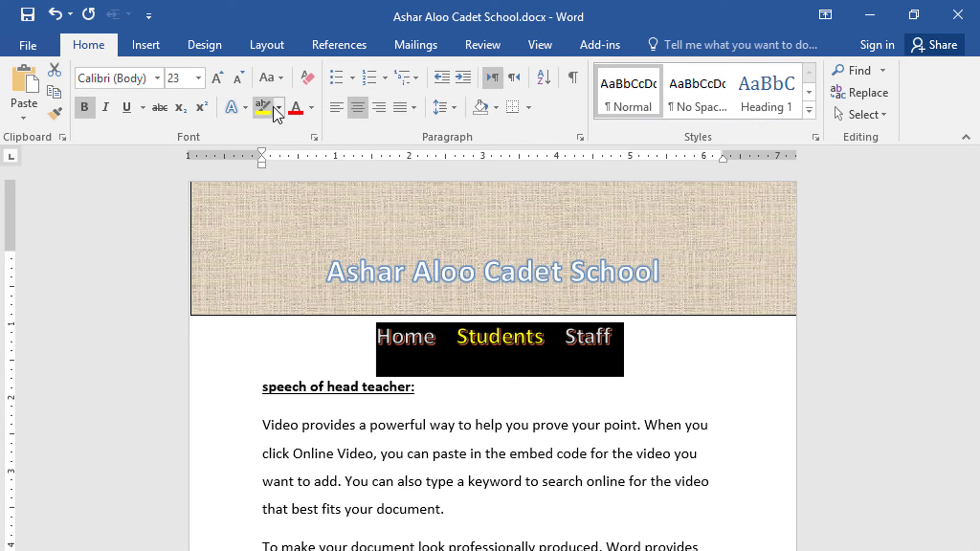
{"action": "left_click", "coordinate": [308, 78]}
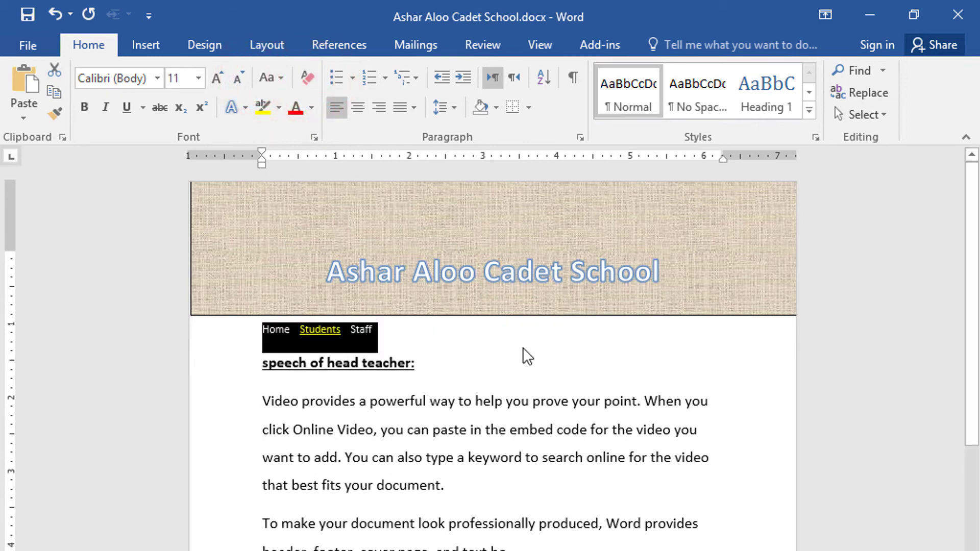
Centre the menu line at size 24 in dark blue, with no underline
{"action": "key", "text": "ctrl+e"}
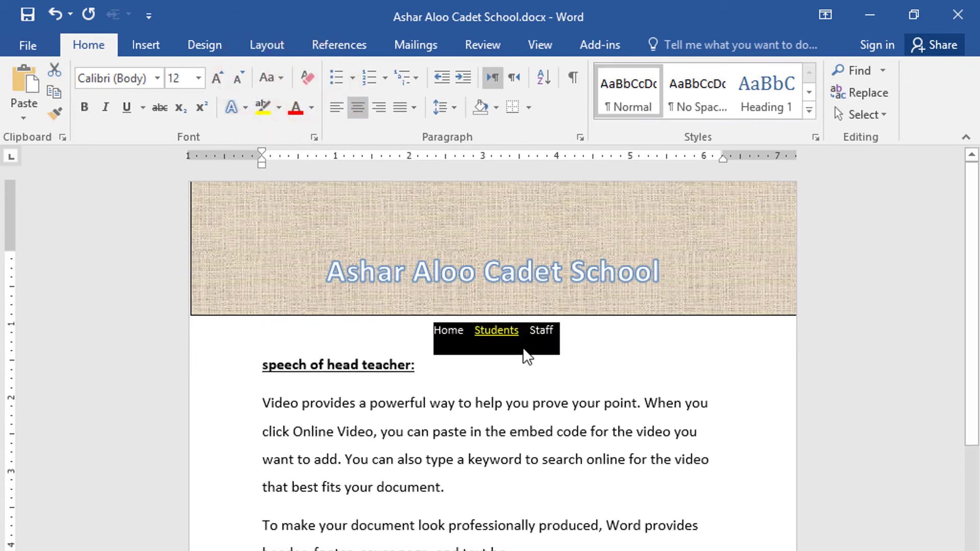
{"action": "key", "text": "ctrl+shift+period"}
{"action": "key", "text": "ctrl+shift+period"}
{"action": "key", "text": "ctrl+shift+period"}
{"action": "key", "text": "ctrl+shift+period"}
{"action": "key", "text": "ctrl+shift+period"}
{"action": "key", "text": "ctrl+shift+period"}
{"action": "key", "text": "ctrl+shift+period"}
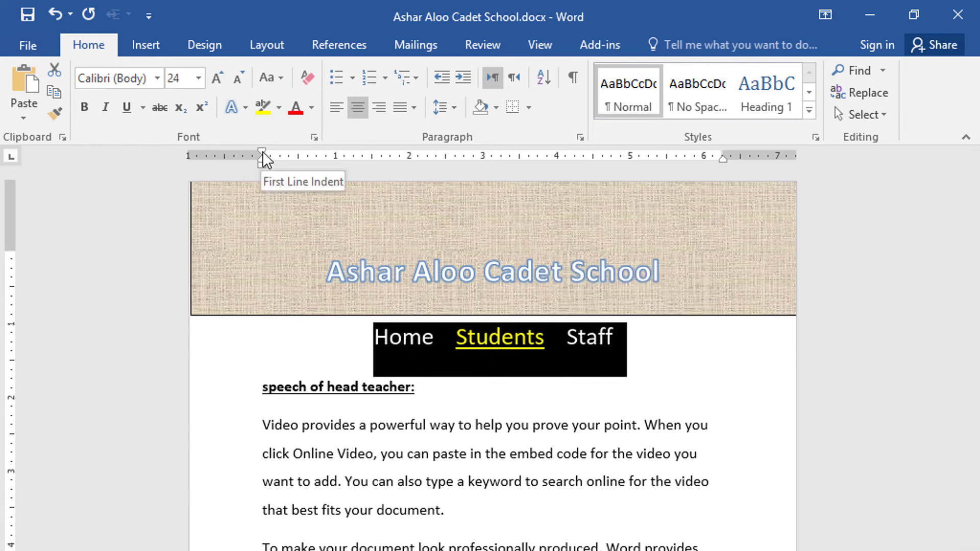
{"action": "left_click", "coordinate": [310, 106]}
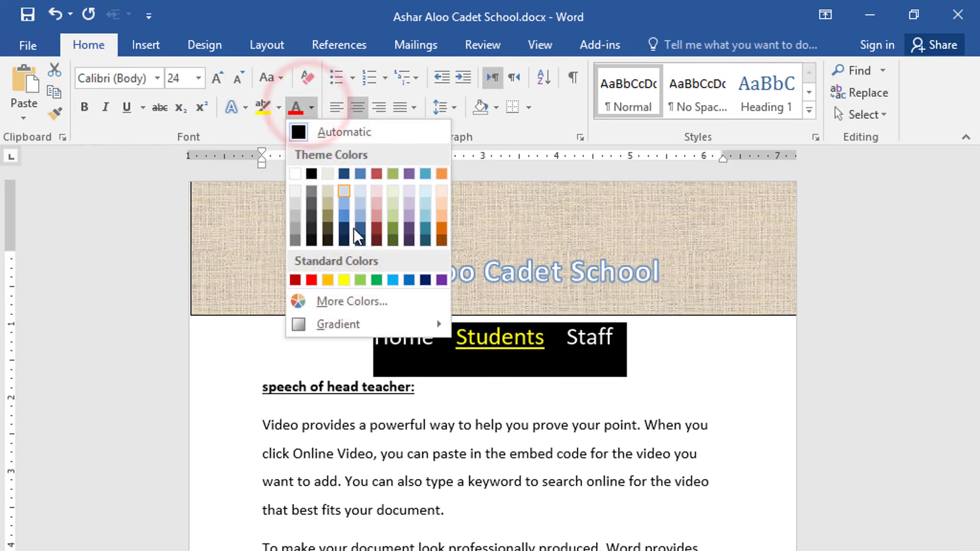
{"action": "left_click", "coordinate": [344, 175]}
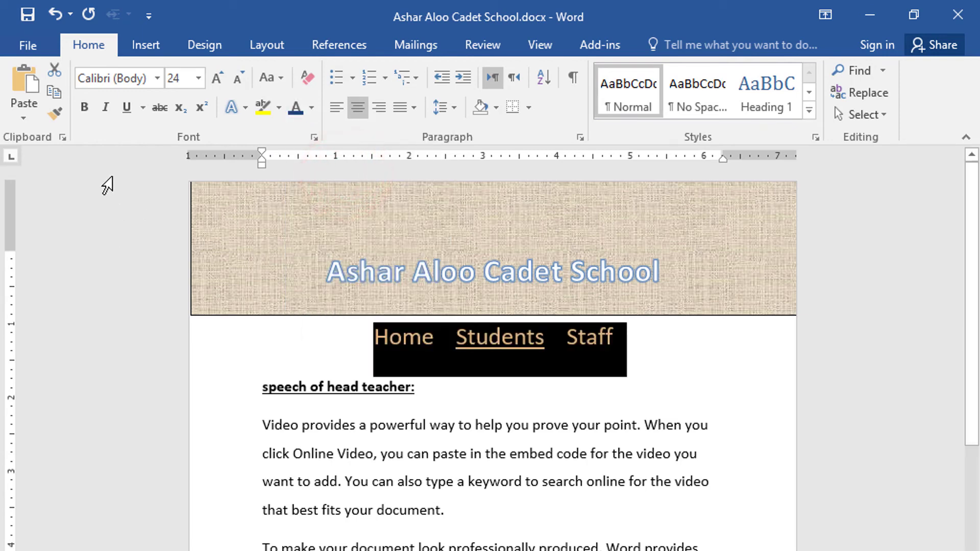
{"action": "left_click", "coordinate": [124, 108]}
{"action": "left_click", "coordinate": [121, 109]}
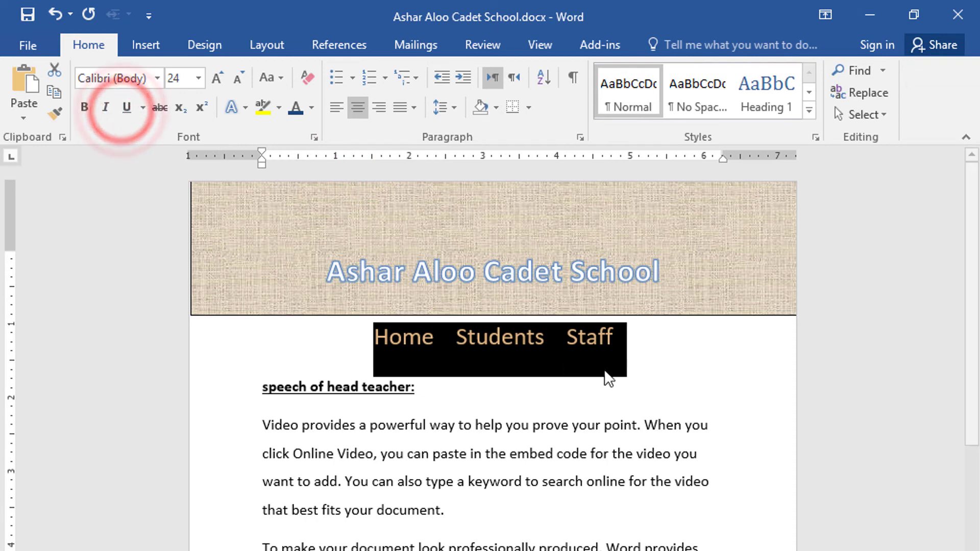
{"action": "left_click", "coordinate": [629, 323]}
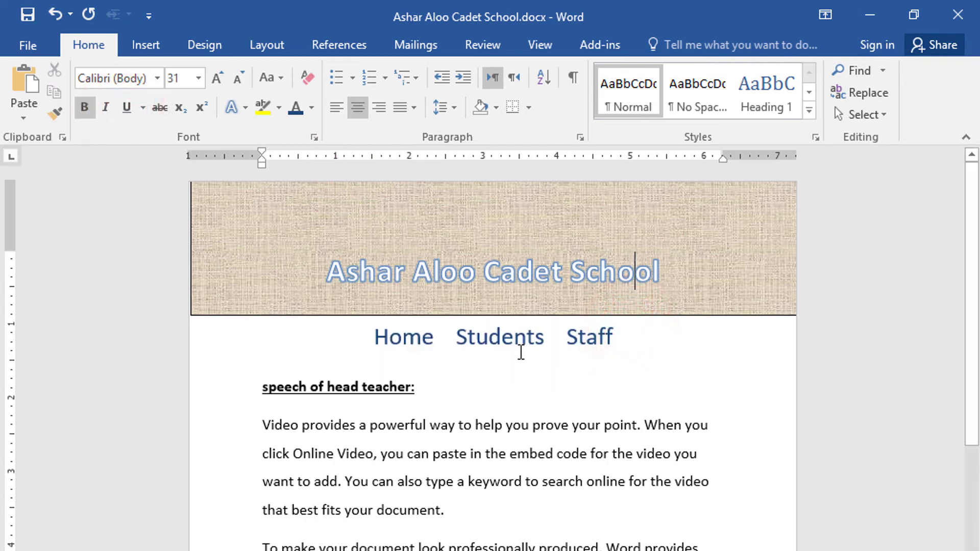
Follow the Students link and mark the first student Y for days 1 and 2
{"action": "left_click", "coordinate": [499, 337], "text": "ctrl"}
{"action": "scroll", "coordinate": [534, 386], "scroll_direction": "down", "scroll_amount": 1}
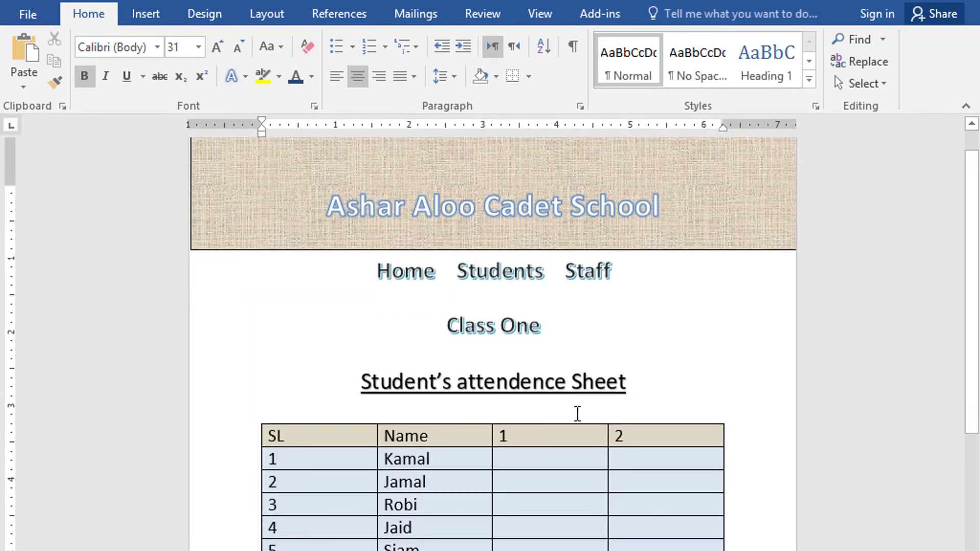
{"action": "scroll", "coordinate": [575, 413], "scroll_direction": "down", "scroll_amount": 2}
{"action": "left_click", "coordinate": [529, 393]}
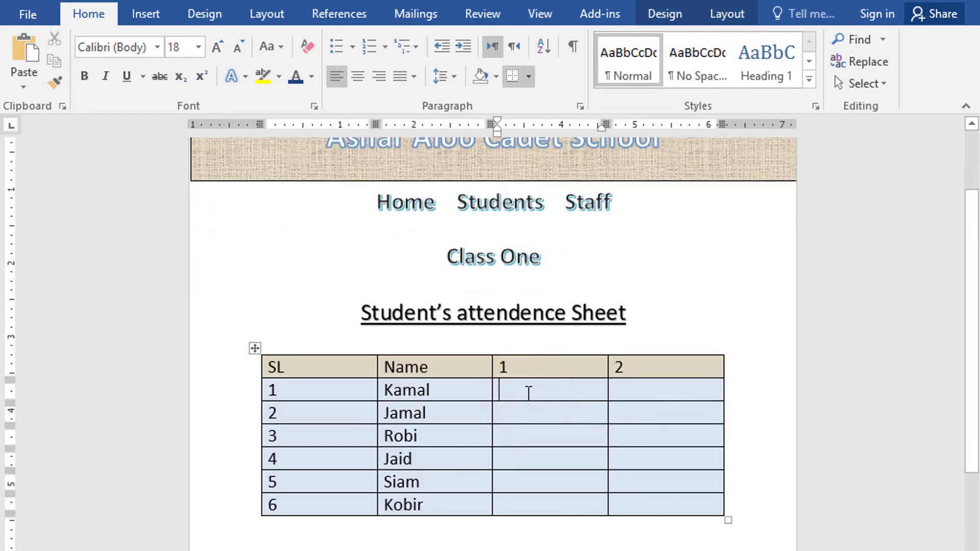
{"action": "type", "text": "y"}
{"action": "type", "text": "Y"}
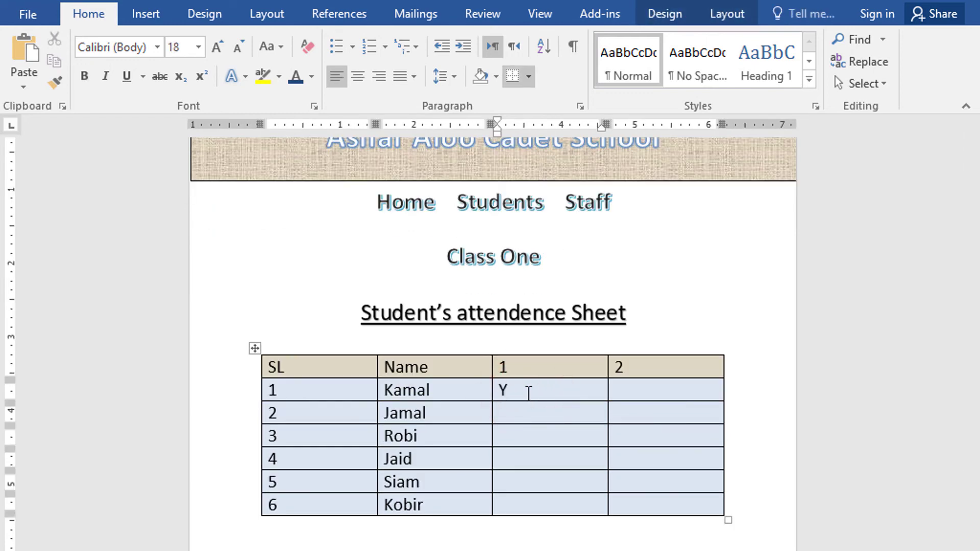
{"action": "key", "text": "Tab"}
{"action": "left_click", "coordinate": [508, 373]}
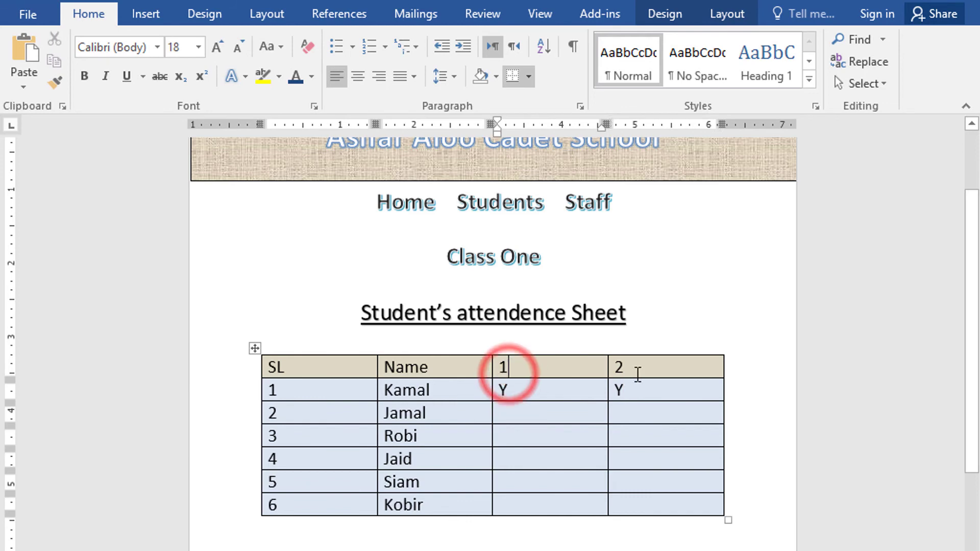
{"action": "left_click", "coordinate": [635, 375]}
Enter '-' for the second student in columns 1 and 2
{"action": "left_click", "coordinate": [529, 416]}
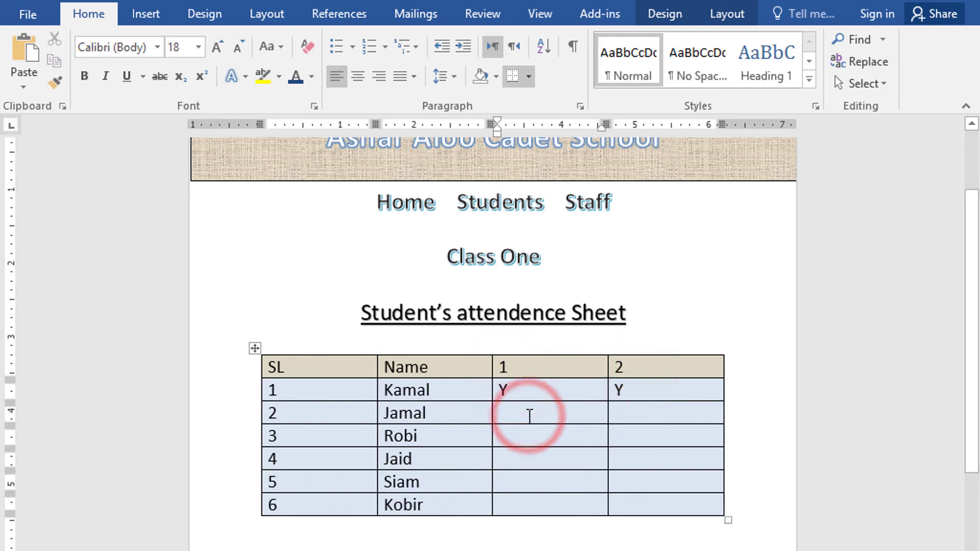
{"action": "type", "text": "-"}
{"action": "key", "text": "Tab"}
{"action": "type", "text": "-"}
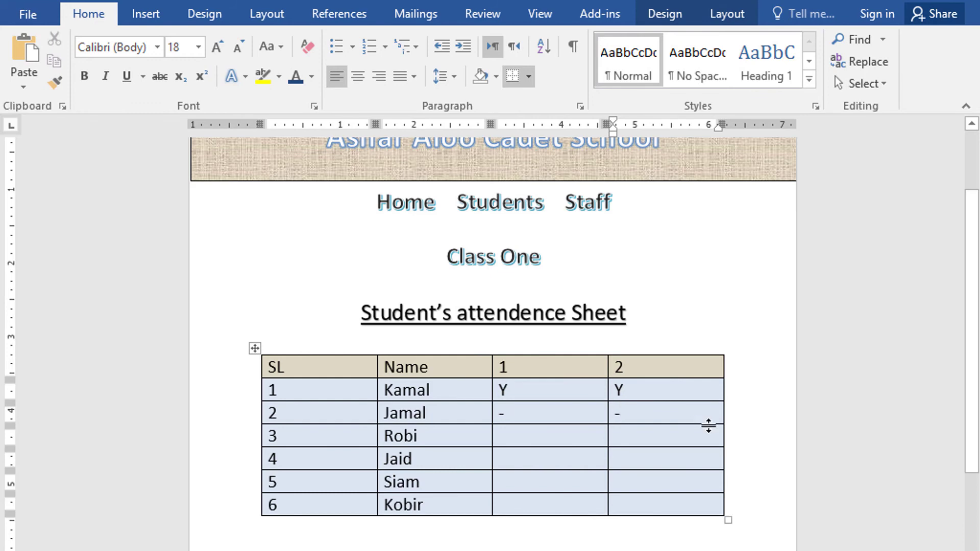
{"action": "left_click", "coordinate": [484, 527]}
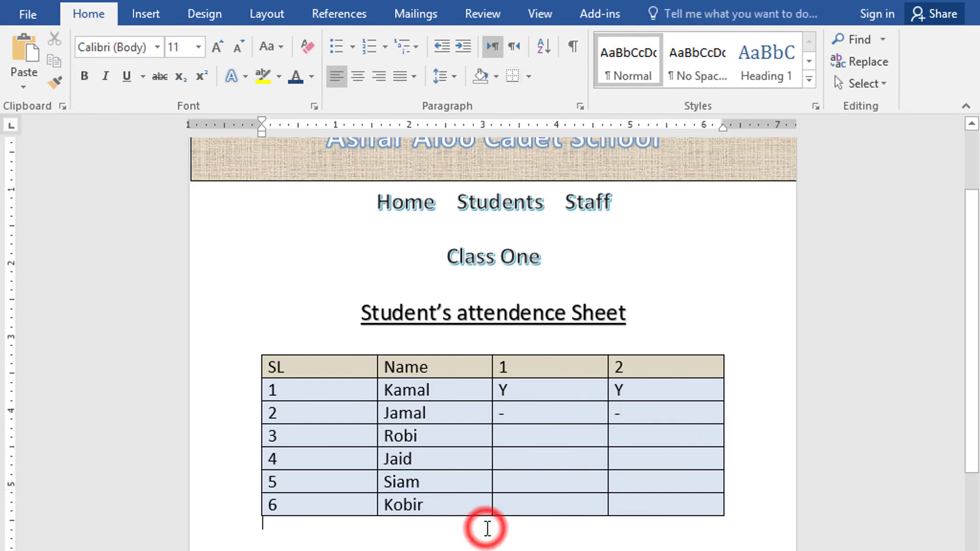
{"action": "scroll", "coordinate": [484, 525], "scroll_direction": "up", "scroll_amount": 3}
{"action": "left_click", "coordinate": [438, 481]}
Hyperlink the first student's name in the table to datails.docx
{"action": "left_click", "coordinate": [443, 458]}
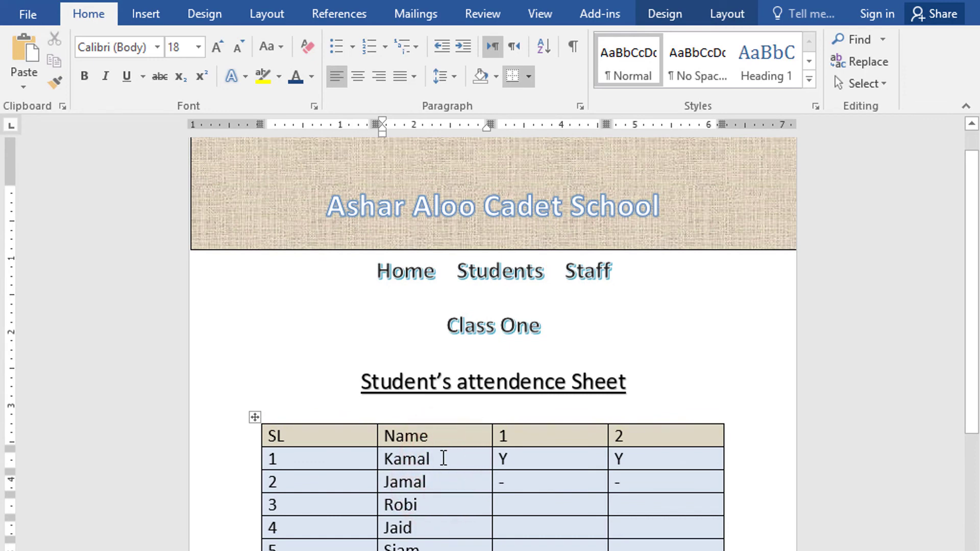
{"action": "double_click", "coordinate": [431, 459]}
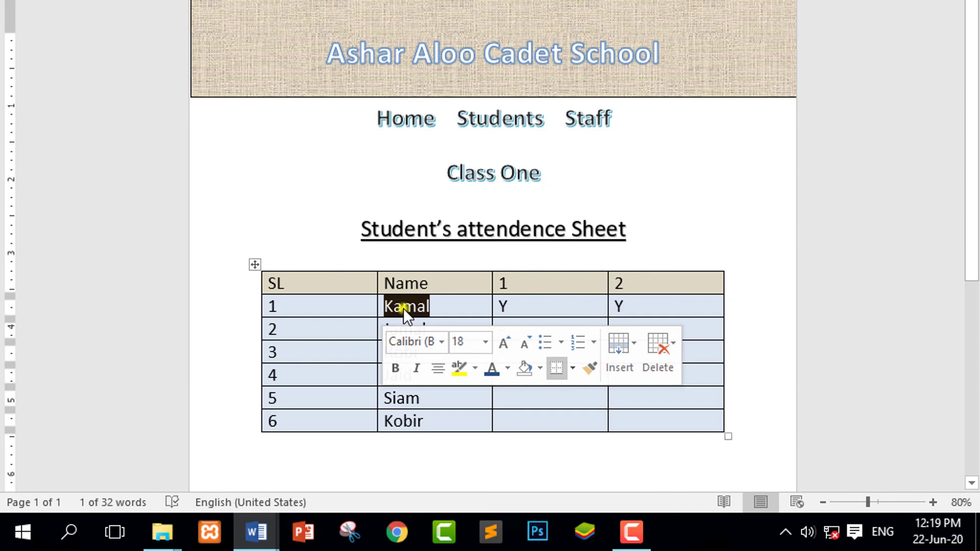
{"action": "right_click", "coordinate": [403, 308]}
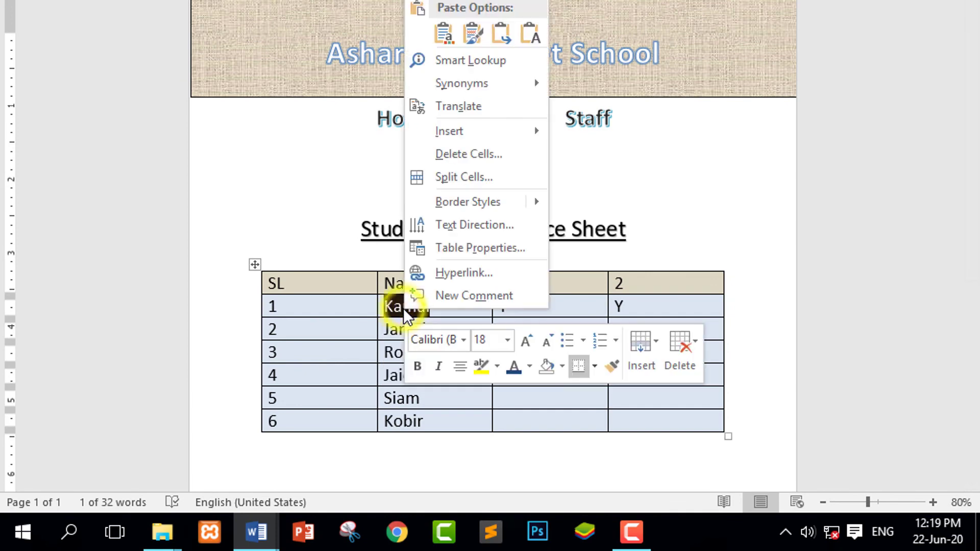
{"action": "left_click", "coordinate": [447, 271]}
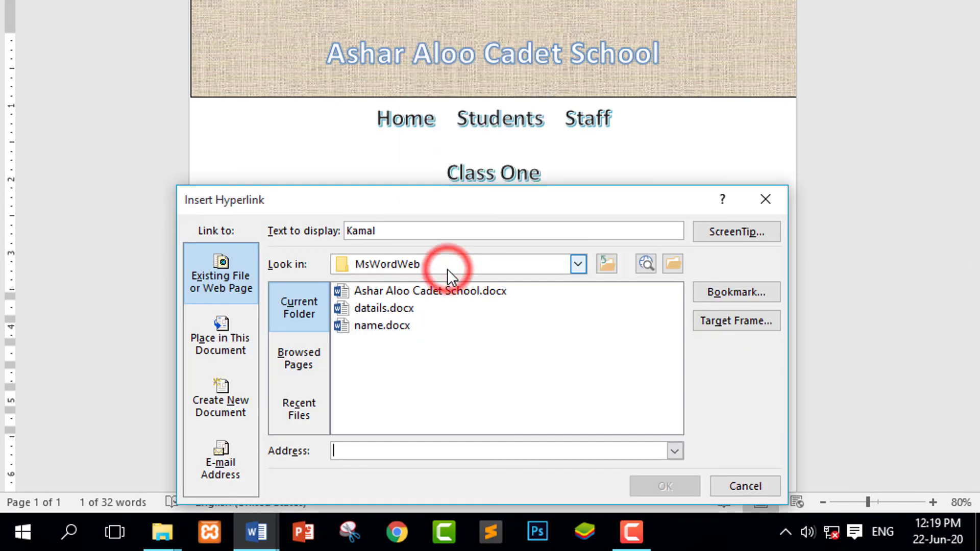
{"action": "left_click", "coordinate": [390, 309]}
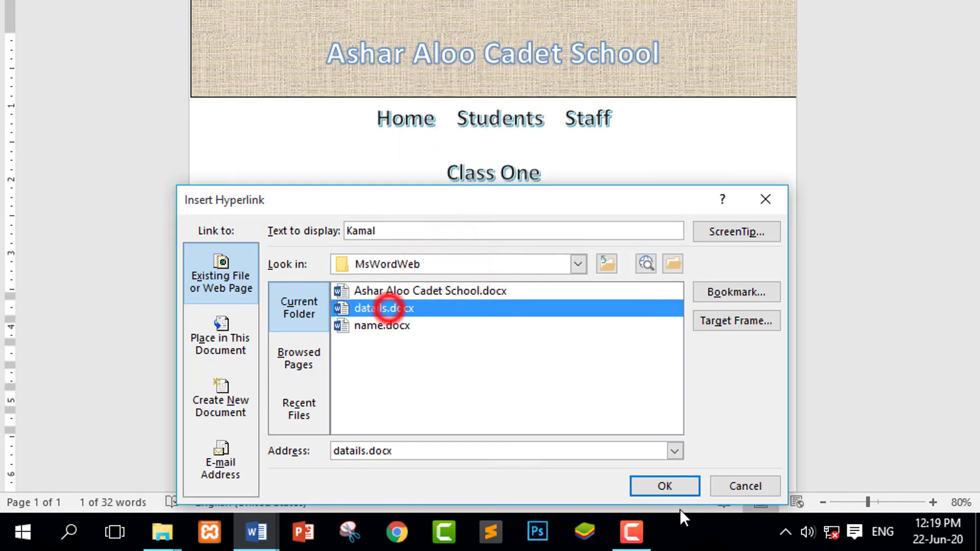
{"action": "left_click", "coordinate": [666, 485]}
Remove the linked name's underline and set its font colour to Automatic
{"action": "left_click", "coordinate": [434, 312], "text": "ctrl"}
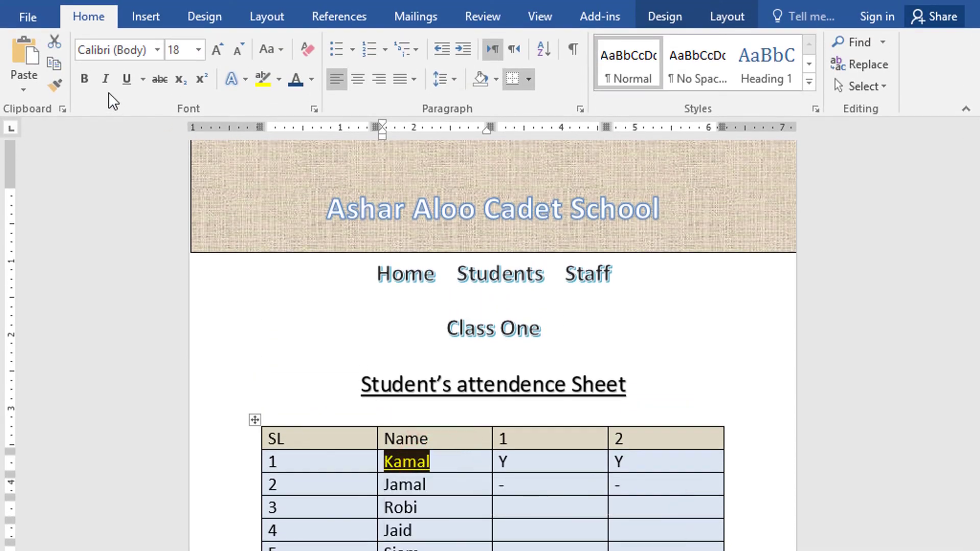
{"action": "left_click", "coordinate": [126, 79]}
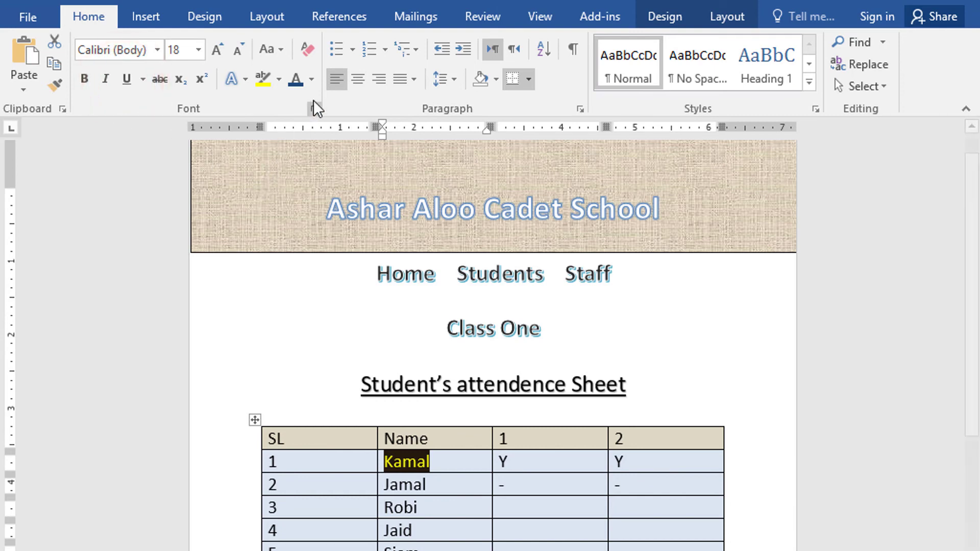
{"action": "left_click", "coordinate": [311, 79]}
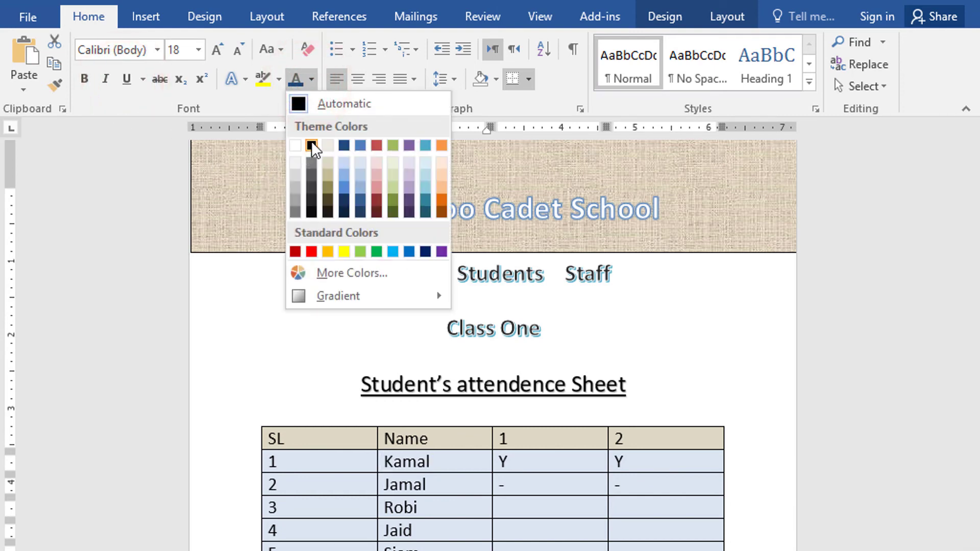
{"action": "left_click", "coordinate": [345, 99]}
{"action": "left_click", "coordinate": [730, 397]}
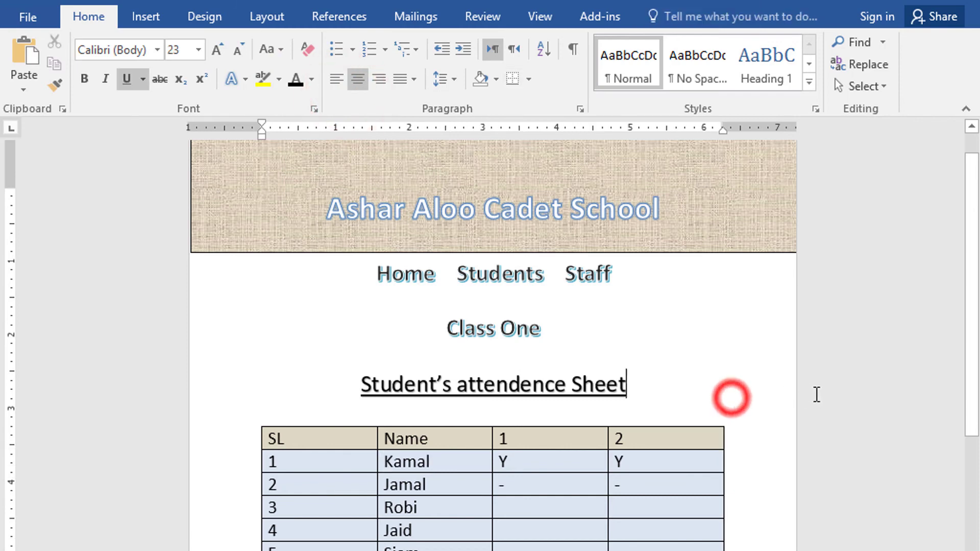
{"action": "scroll", "coordinate": [437, 536], "scroll_direction": "down", "scroll_amount": 3}
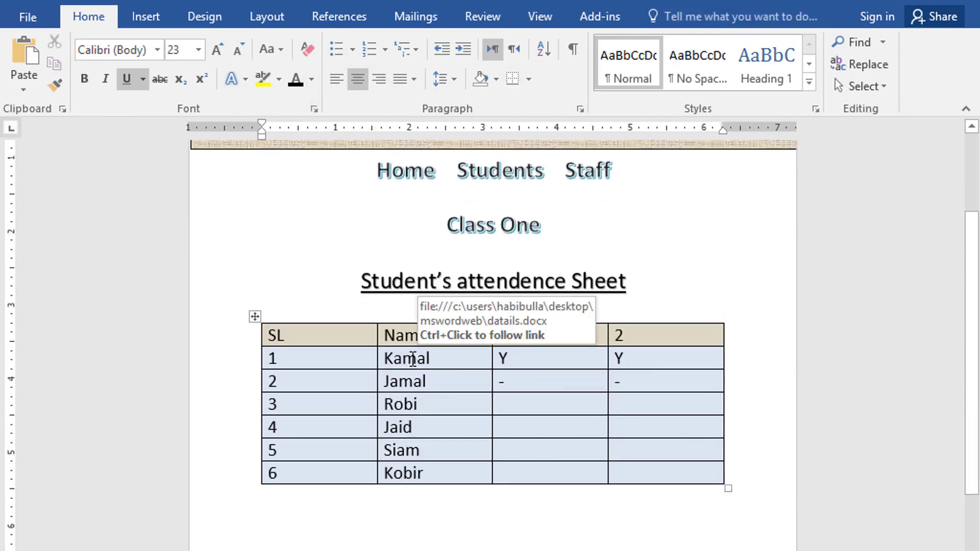
Follow the name link to datails.docx and scroll through the student's details and exam scores
{"action": "left_click", "coordinate": [412, 359], "text": "ctrl"}
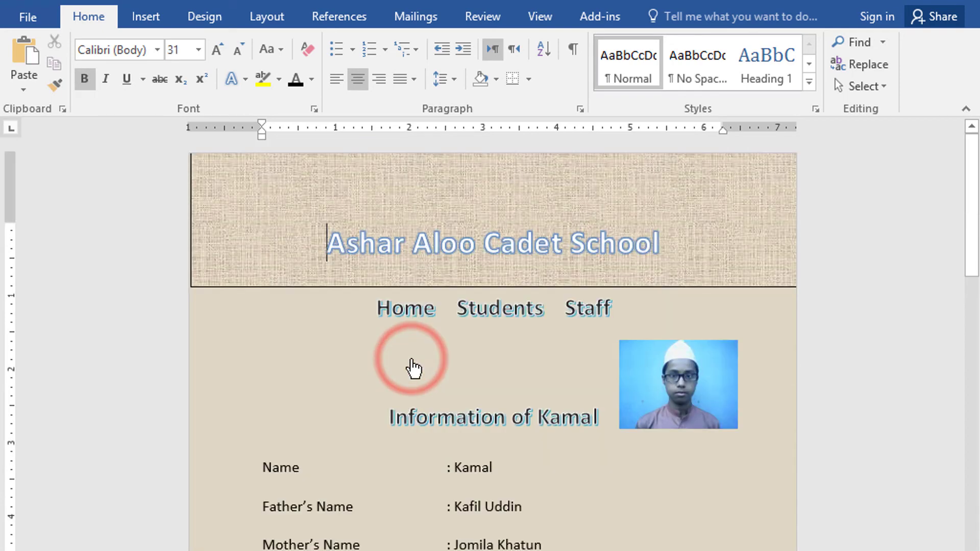
{"action": "scroll", "coordinate": [546, 414], "scroll_direction": "down", "scroll_amount": 2}
{"action": "scroll", "coordinate": [547, 413], "scroll_direction": "down", "scroll_amount": 1}
{"action": "scroll", "coordinate": [551, 429], "scroll_direction": "down", "scroll_amount": 3}
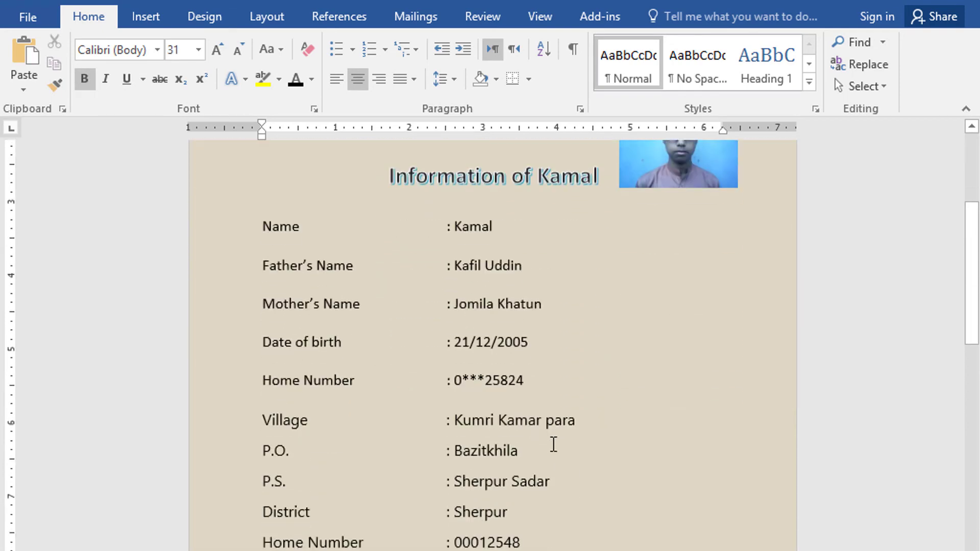
{"action": "scroll", "coordinate": [554, 445], "scroll_direction": "down", "scroll_amount": 4}
{"action": "scroll", "coordinate": [555, 448], "scroll_direction": "down", "scroll_amount": 4}
{"action": "scroll", "coordinate": [555, 450], "scroll_direction": "up", "scroll_amount": 3}
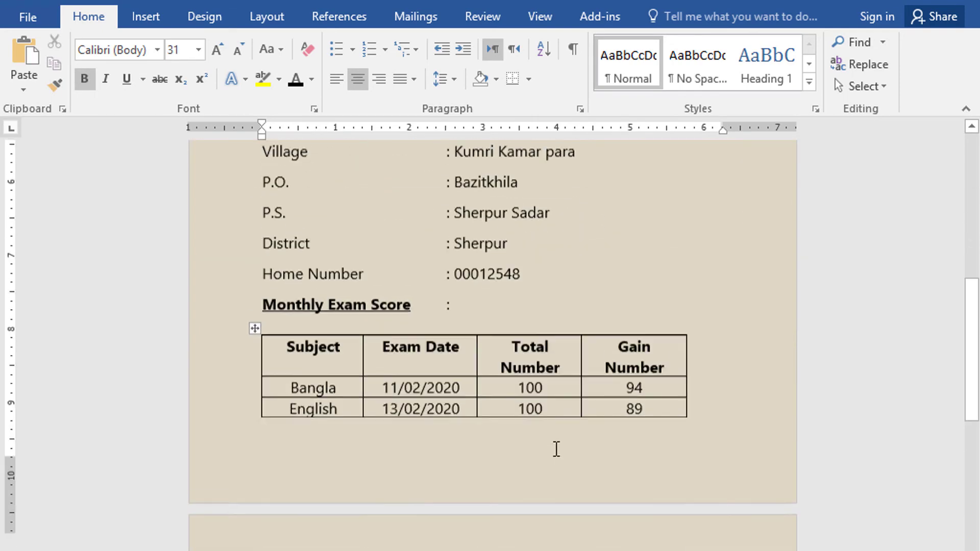
{"action": "scroll", "coordinate": [556, 443], "scroll_direction": "up", "scroll_amount": 4}
{"action": "scroll", "coordinate": [558, 436], "scroll_direction": "up", "scroll_amount": 3}
{"action": "scroll", "coordinate": [559, 435], "scroll_direction": "down", "scroll_amount": 2}
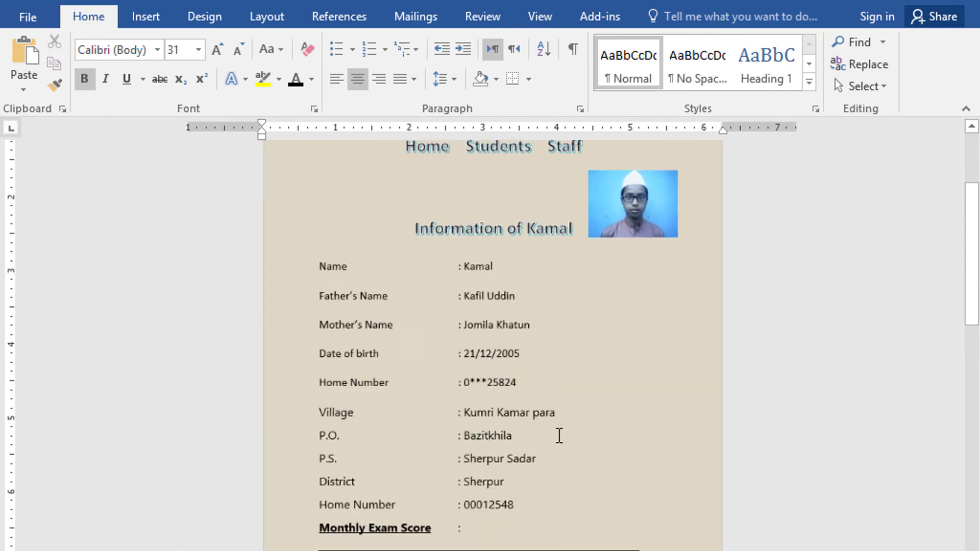
{"action": "scroll", "coordinate": [560, 435], "scroll_direction": "down", "scroll_amount": 2}
{"action": "scroll", "coordinate": [559, 436], "scroll_direction": "up", "scroll_amount": 1}
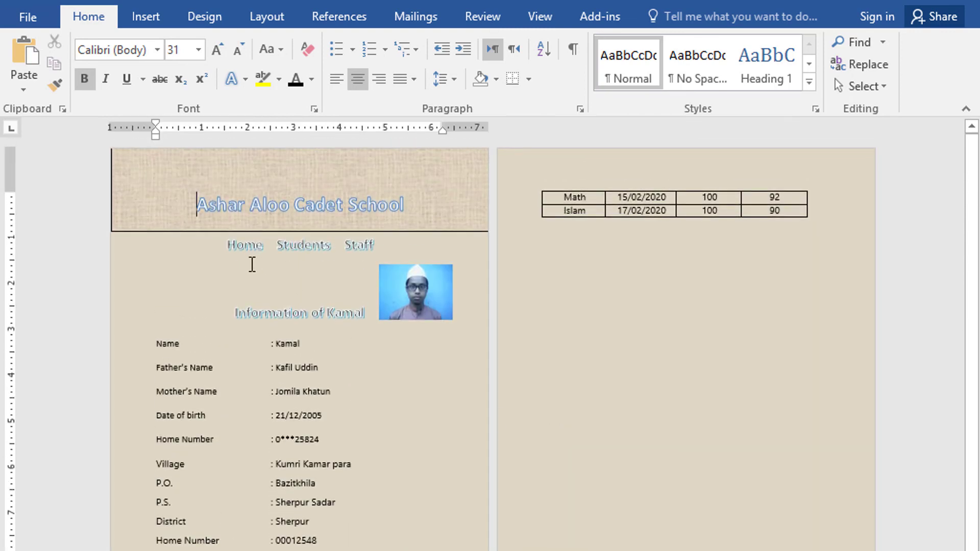
{"action": "scroll", "coordinate": [483, 359], "scroll_direction": "up", "scroll_amount": 2}
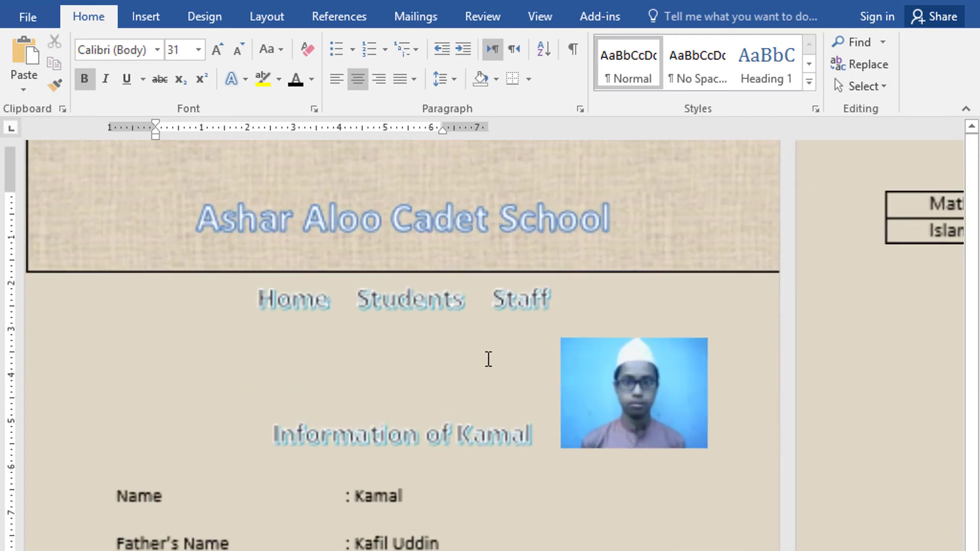
{"action": "scroll", "coordinate": [485, 357], "scroll_direction": "up", "scroll_amount": 1}
Link Home to Ashar Aloo Cadet School.docx without underline, then follow it to the school page
{"action": "left_click_drag", "start_coordinate": [334, 307], "coordinate": [438, 306]}
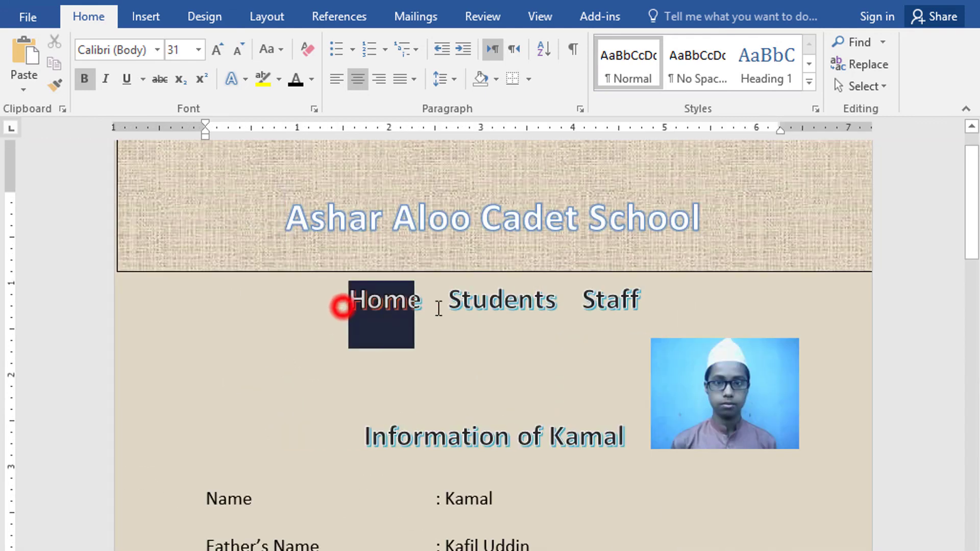
{"action": "right_click", "coordinate": [386, 306]}
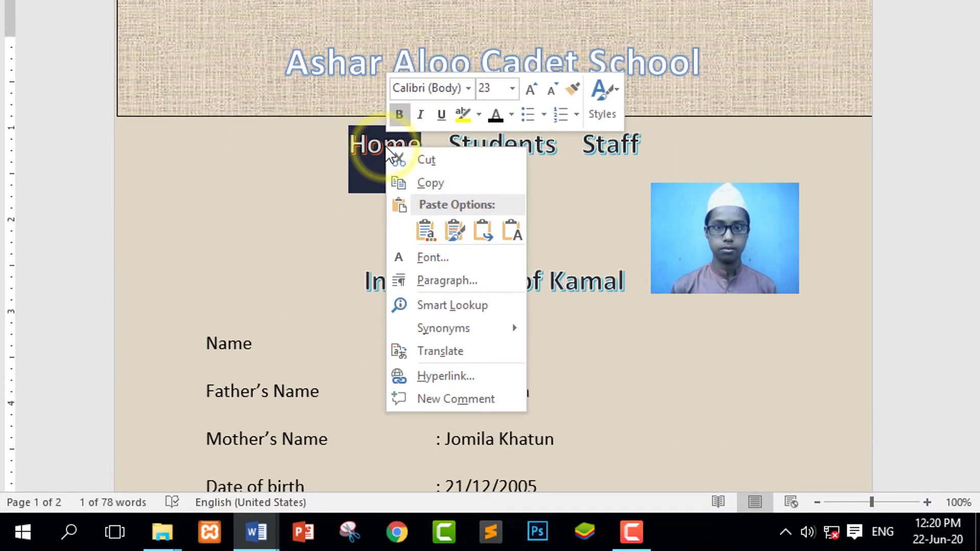
{"action": "left_click", "coordinate": [455, 379]}
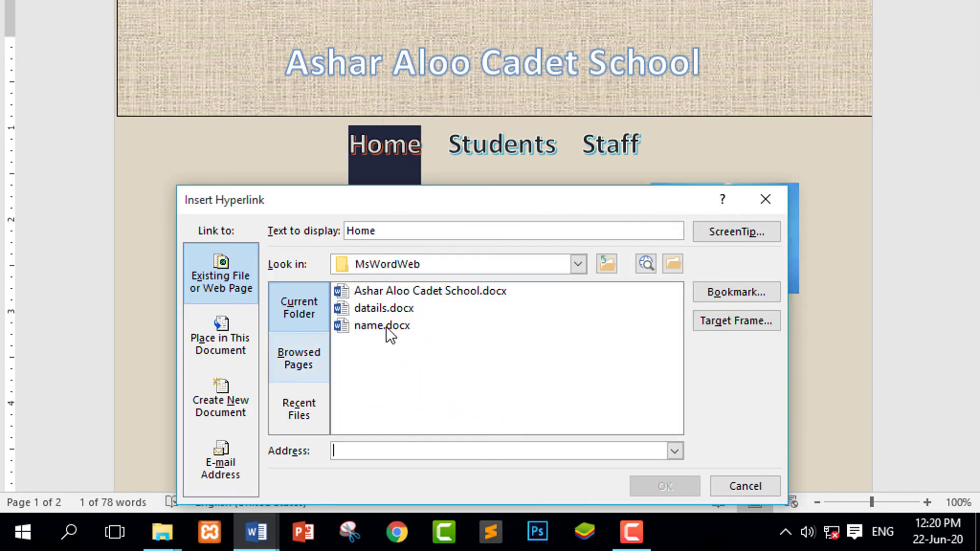
{"action": "left_click", "coordinate": [430, 294]}
{"action": "left_click", "coordinate": [681, 490]}
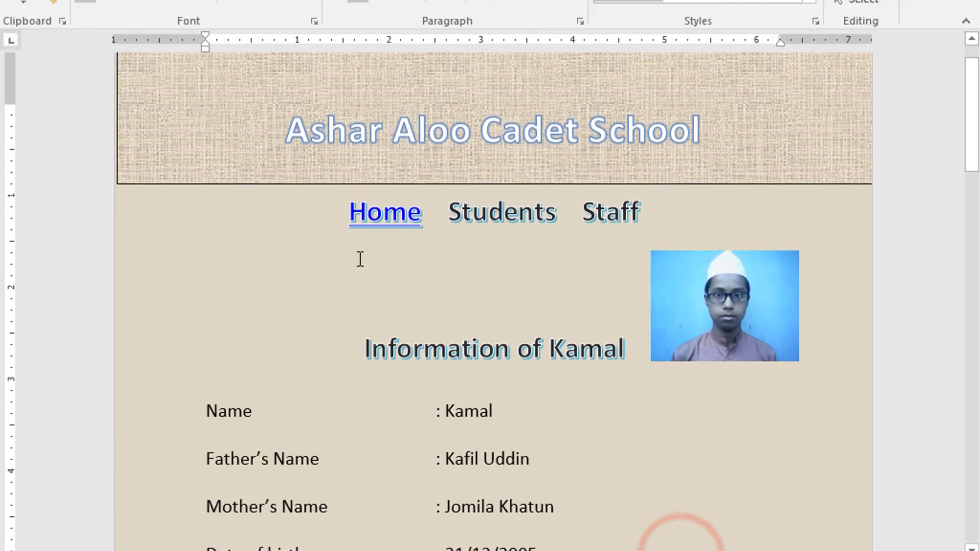
{"action": "left_click", "coordinate": [126, 79]}
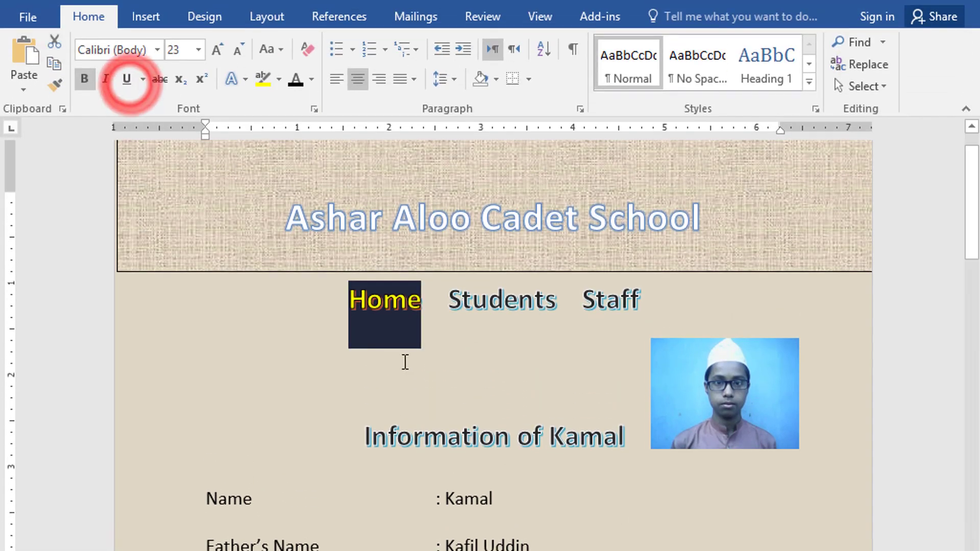
{"action": "left_click", "coordinate": [424, 338]}
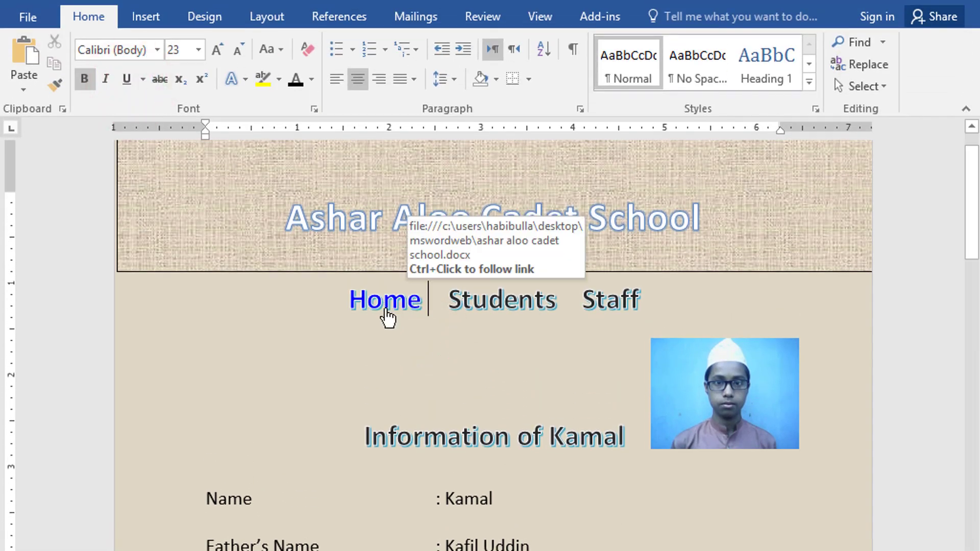
{"action": "left_click", "coordinate": [385, 301], "text": "ctrl"}
{"action": "left_click", "coordinate": [535, 312]}
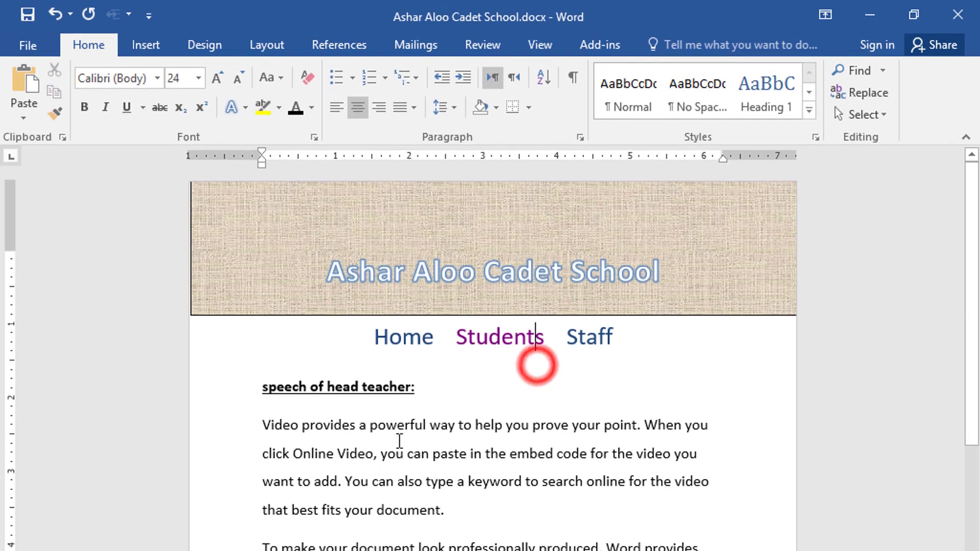
{"action": "scroll", "coordinate": [489, 487], "scroll_direction": "up", "scroll_amount": 3}
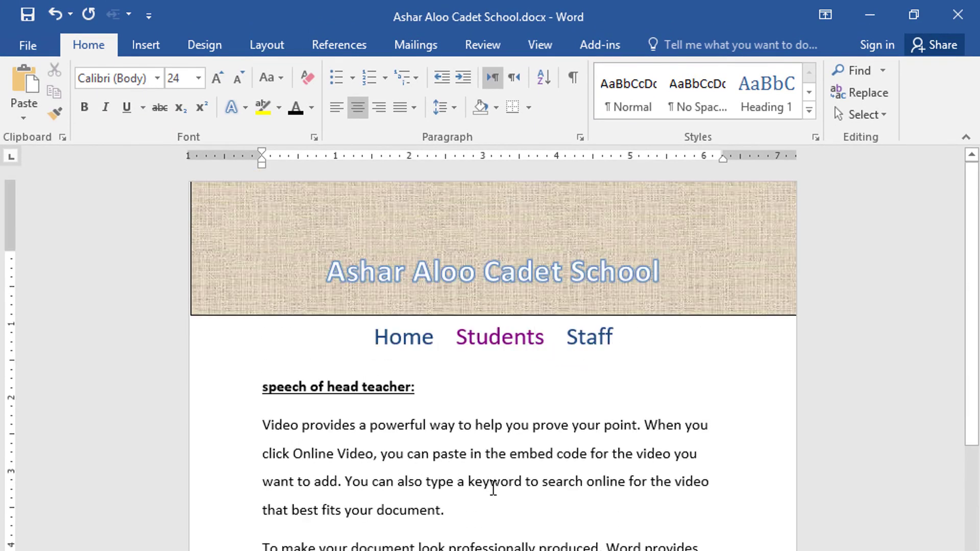
{"action": "left_click", "coordinate": [457, 375]}
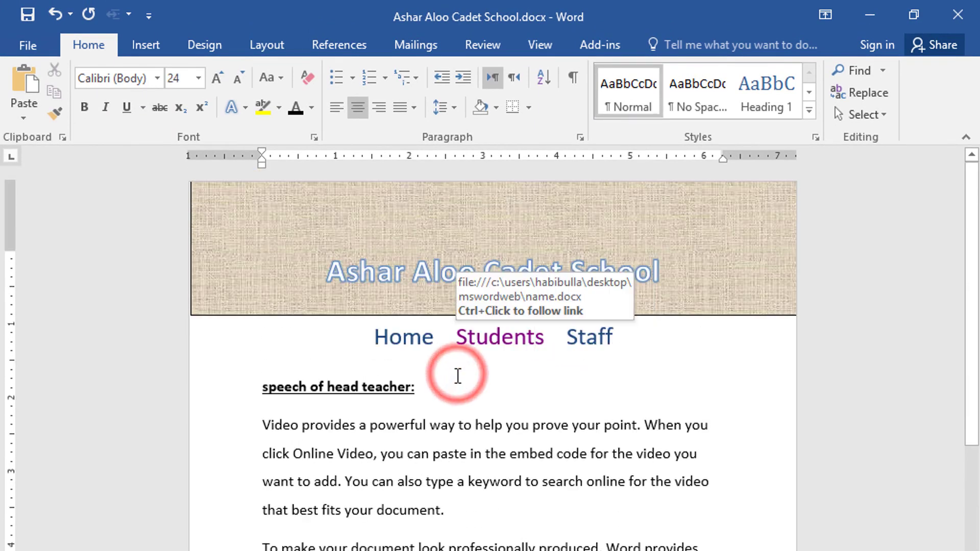
{"action": "left_click", "coordinate": [462, 393]}
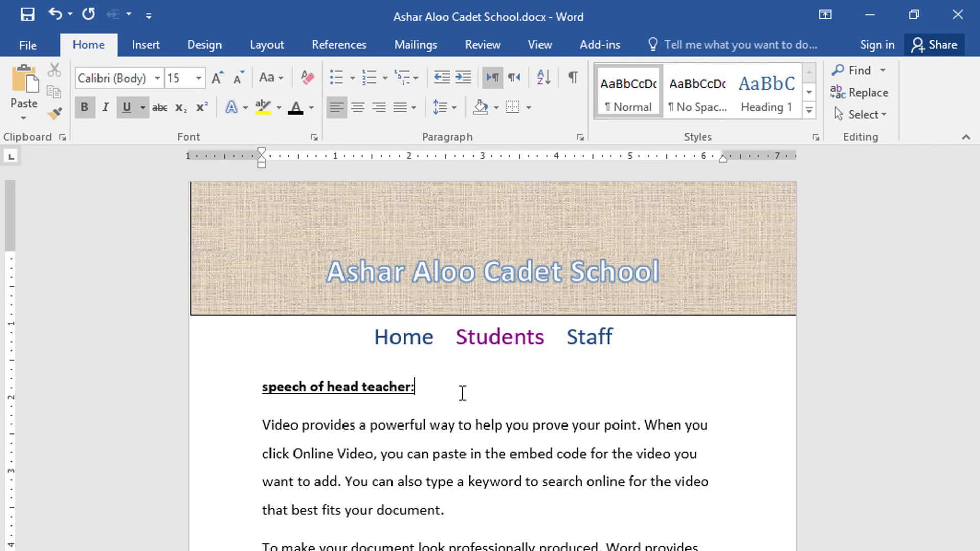
{"action": "left_click", "coordinate": [450, 378]}
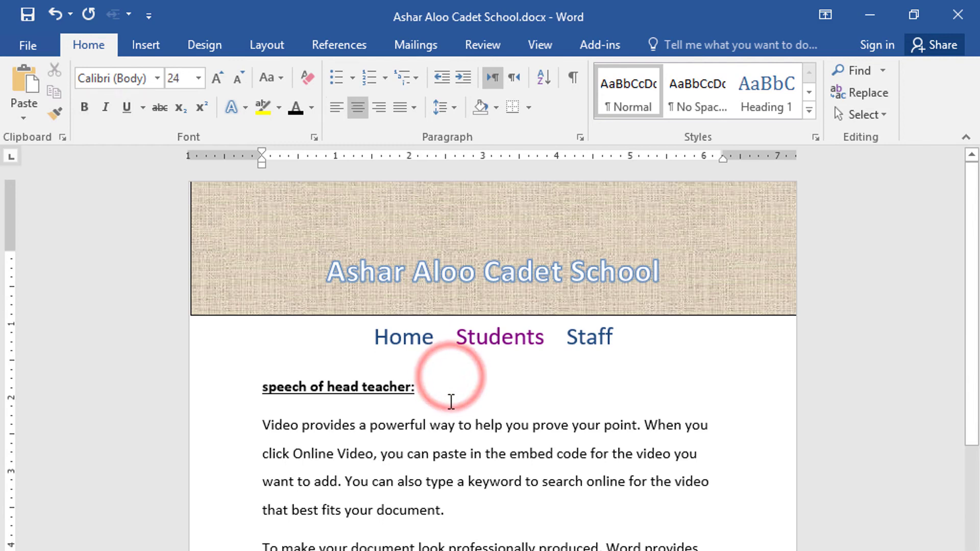
{"action": "left_click", "coordinate": [450, 398]}
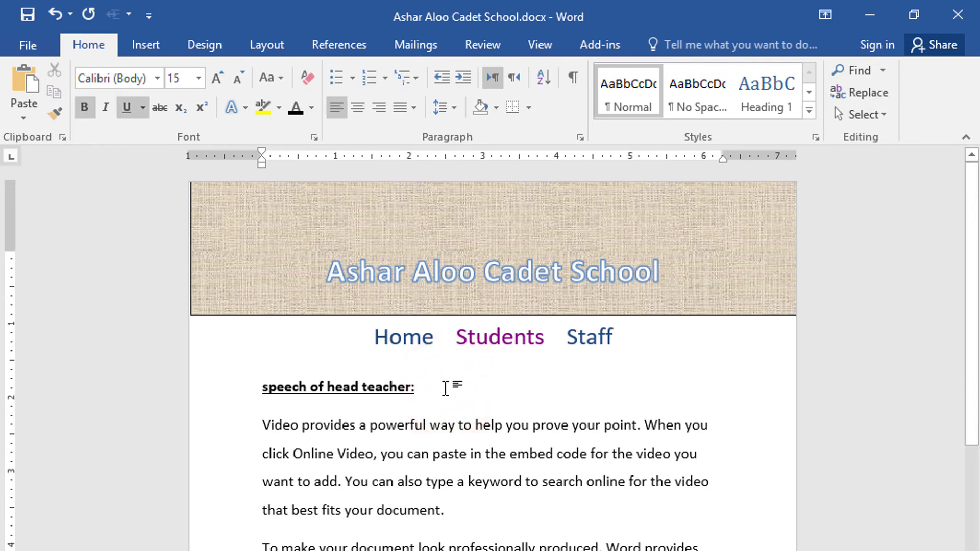
{"action": "left_click", "coordinate": [444, 385]}
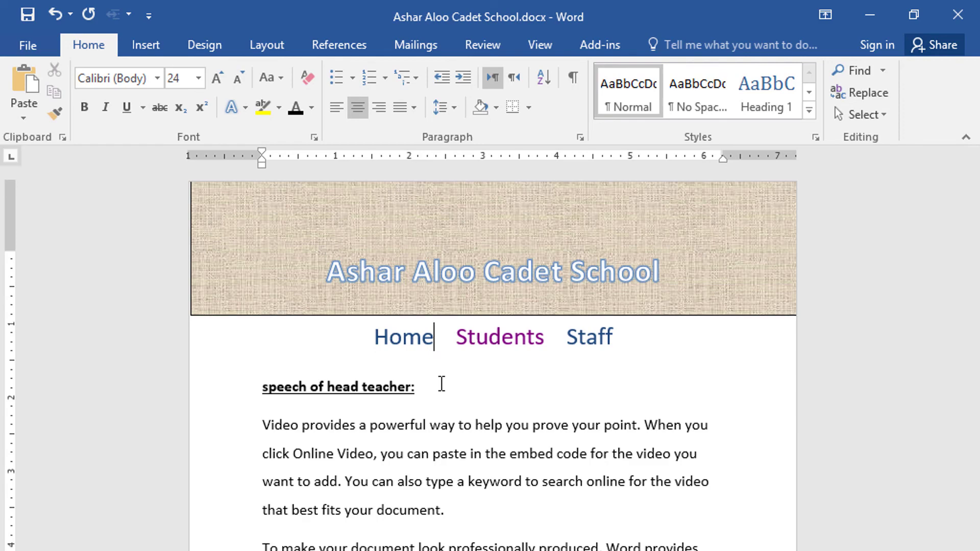
{"action": "scroll", "coordinate": [442, 383], "scroll_direction": "down", "scroll_amount": 3, "text": "ctrl"}
{"action": "scroll", "coordinate": [441, 388], "scroll_direction": "up", "scroll_amount": 3, "text": "ctrl"}
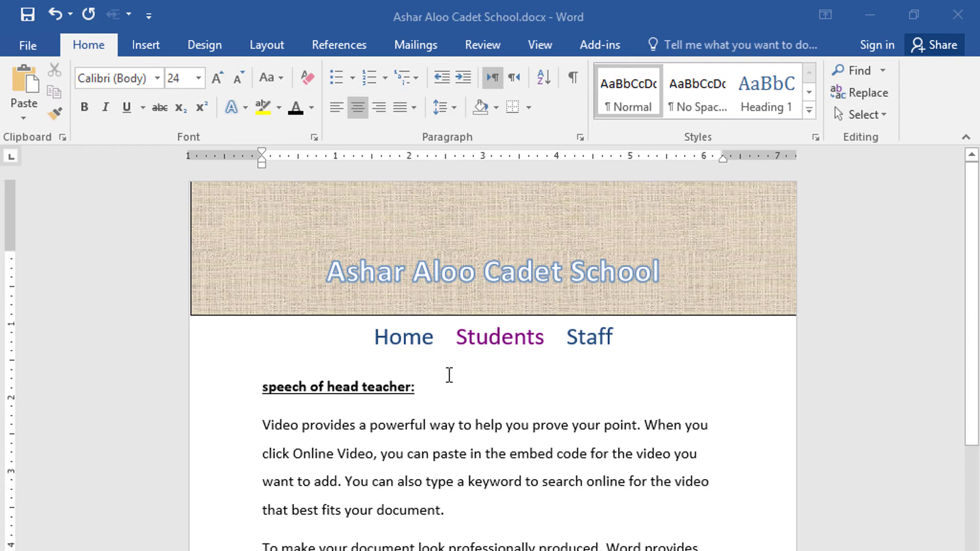
{"action": "left_click", "coordinate": [450, 393]}
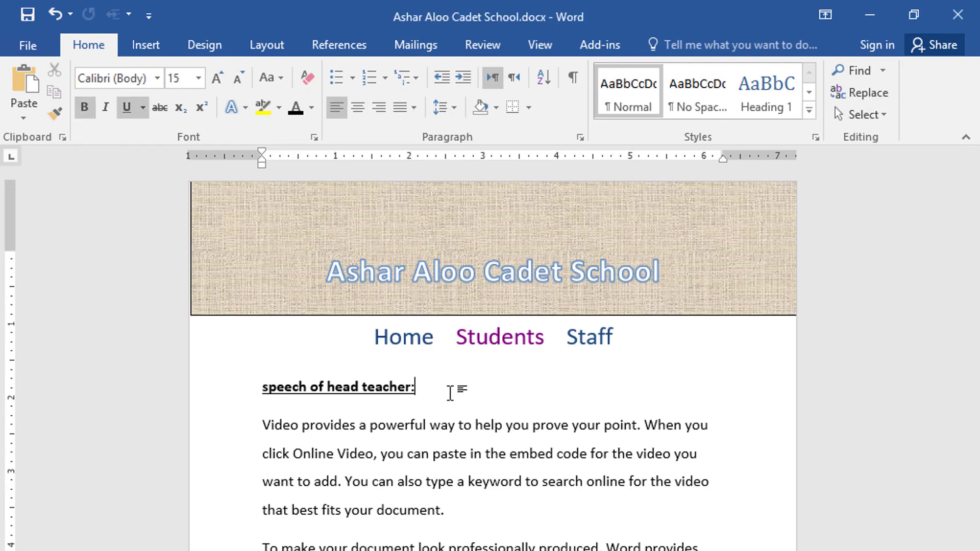